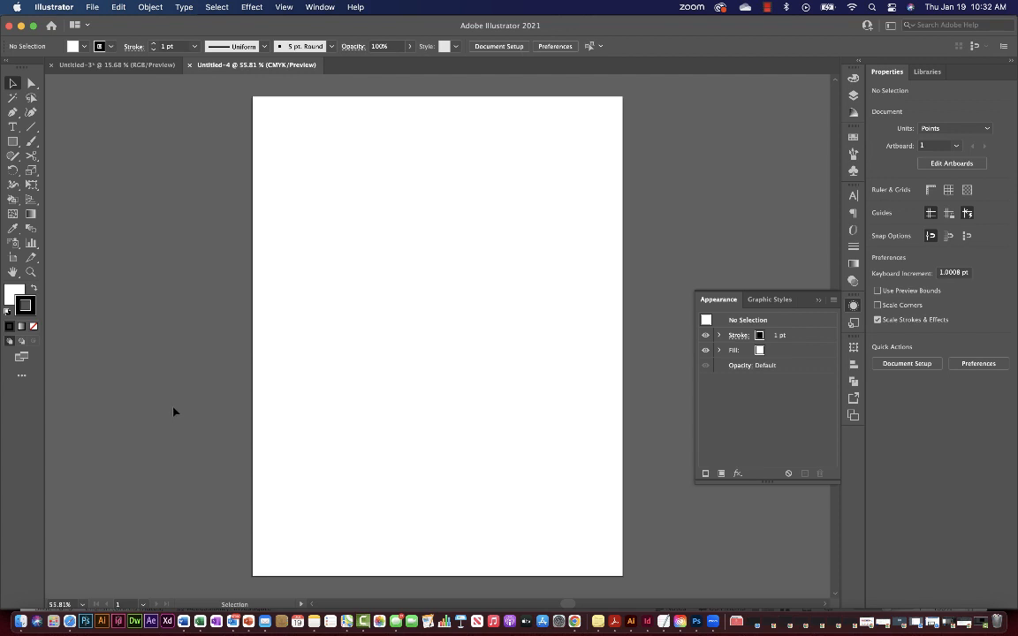
Close the floating Appearance panel and open the File menu.
{"action": "left_click", "coordinate": [817, 300]}
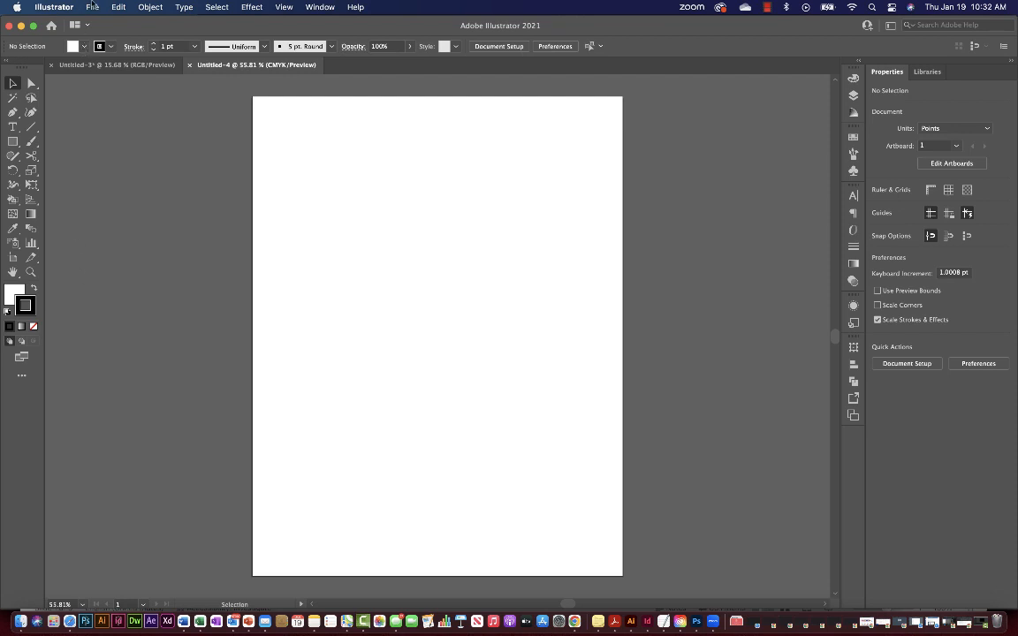
{"action": "left_click", "coordinate": [92, 7]}
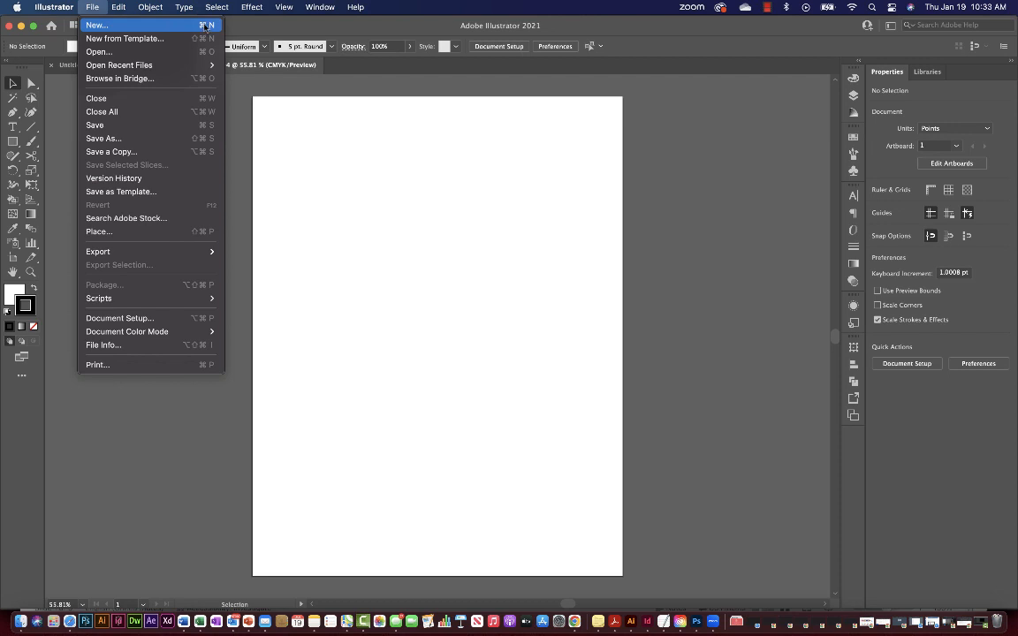
Start a new document showing the Print presets (Letter, A4, Legal), with the dialog moved up-left.
{"action": "left_click", "coordinate": [205, 26]}
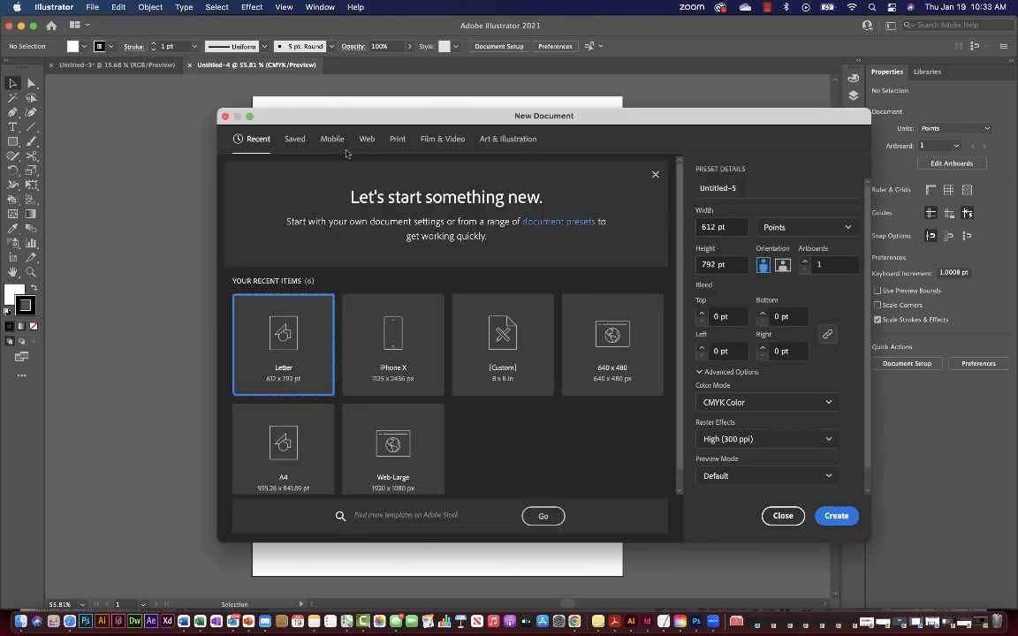
{"action": "left_click", "coordinate": [396, 140]}
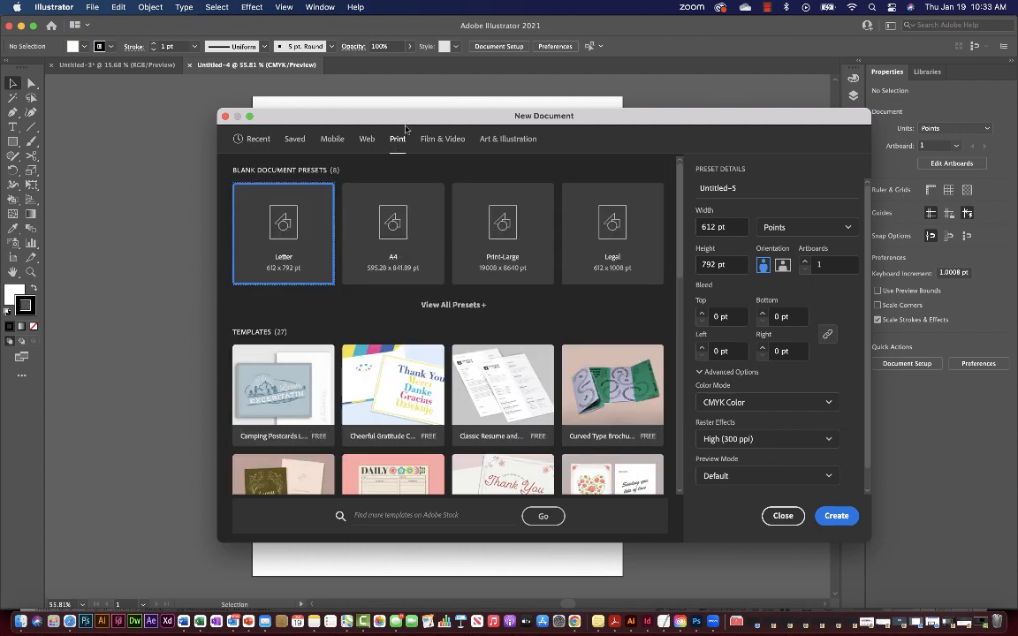
{"action": "left_click_drag", "start_coordinate": [406, 122], "coordinate": [342, 104]}
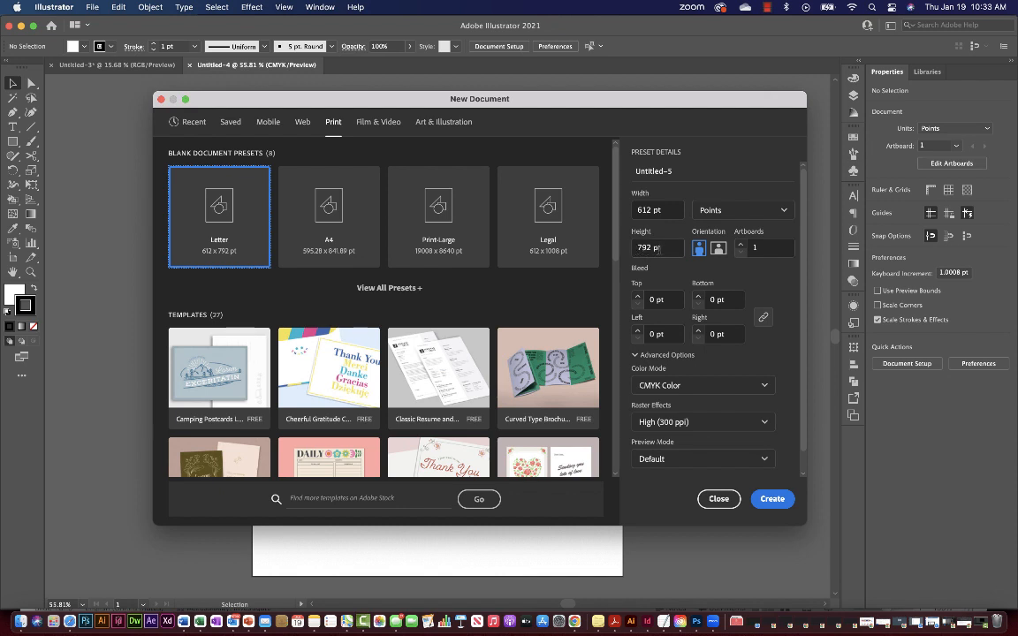
Change the New Document units from Picas to Inches so the size reads 8.5 × 11 in.
{"action": "left_click", "coordinate": [712, 212]}
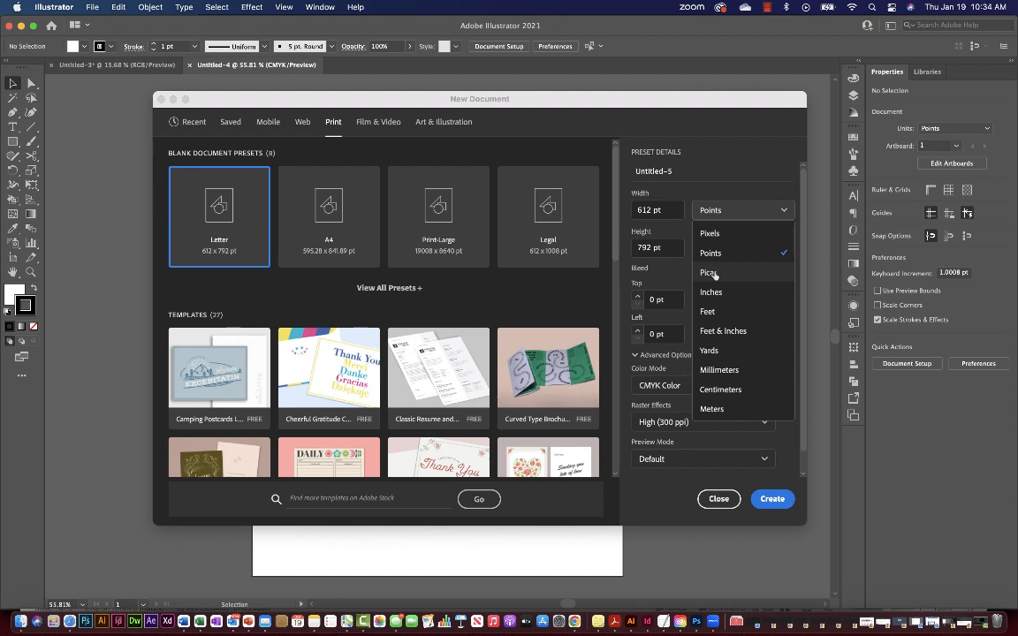
{"action": "left_click", "coordinate": [710, 273]}
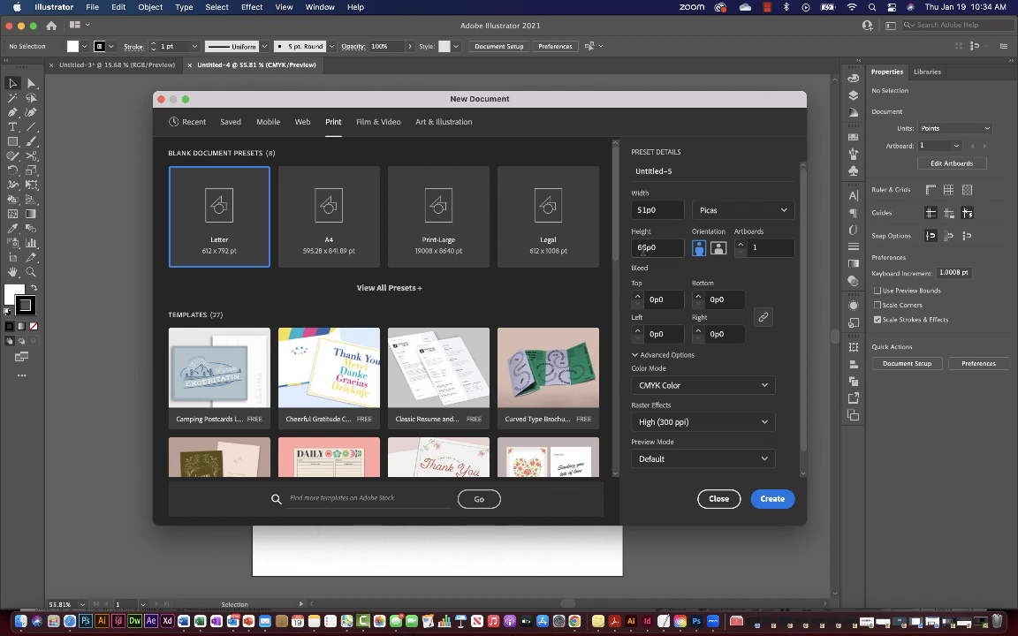
{"action": "left_click", "coordinate": [727, 214]}
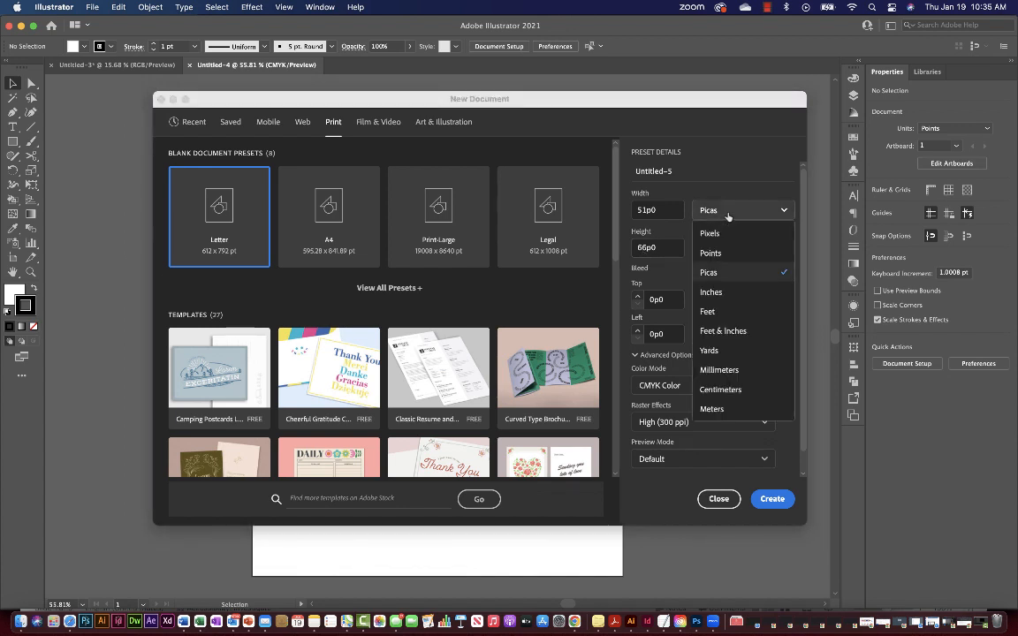
{"action": "left_click", "coordinate": [722, 296]}
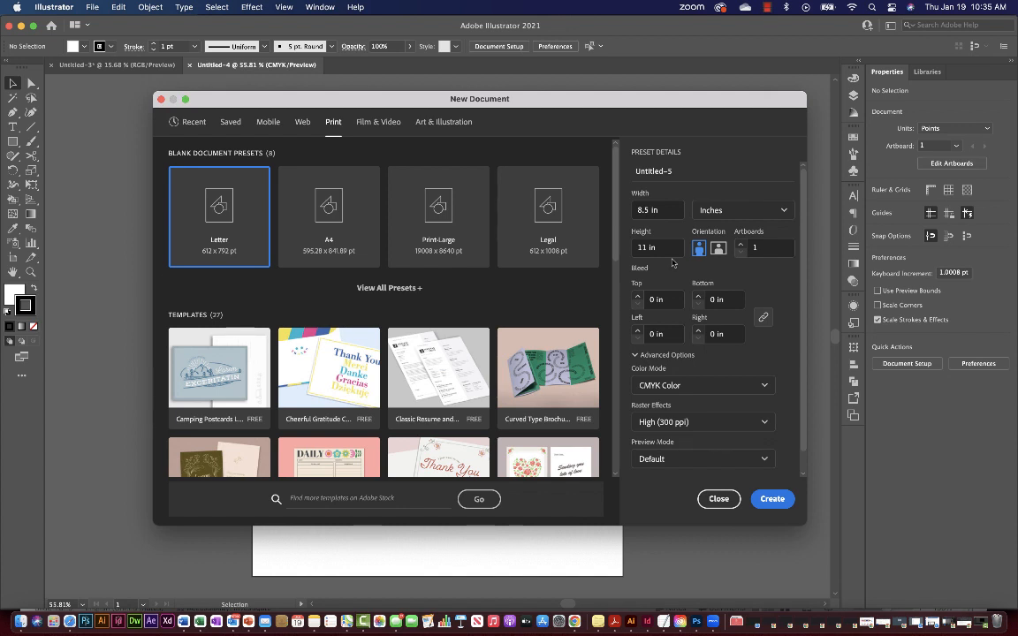
{"action": "scroll", "coordinate": [754, 318], "scroll_direction": "down", "scroll_amount": 2}
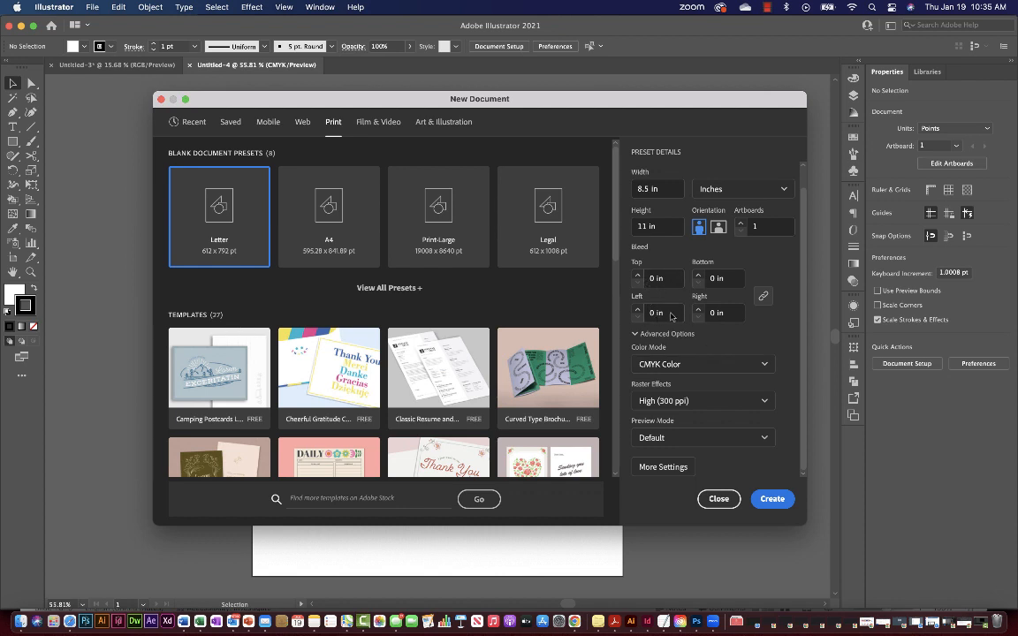
{"action": "left_click", "coordinate": [765, 367]}
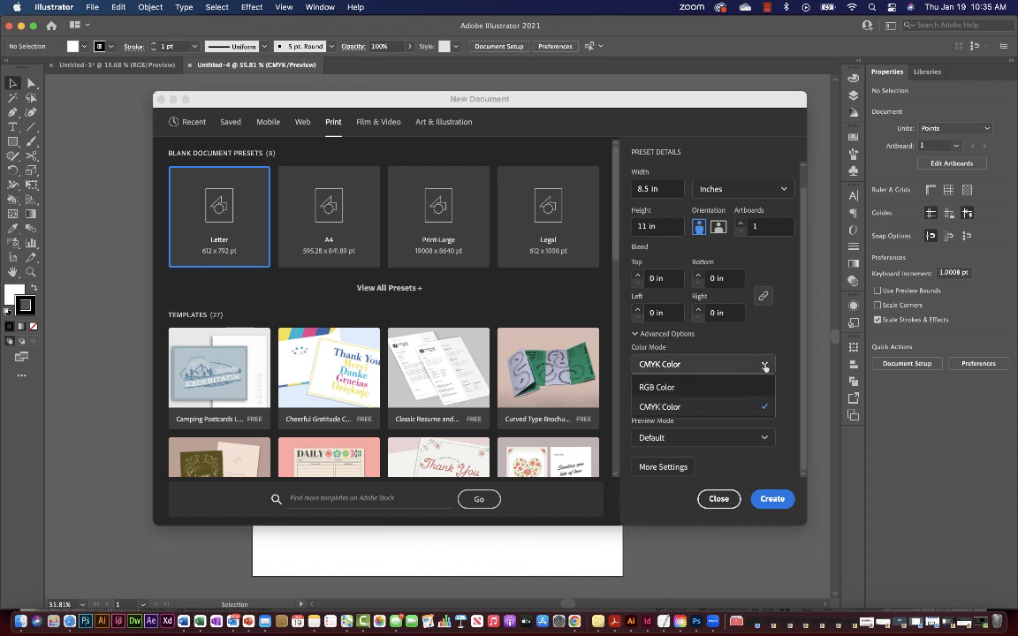
{"action": "left_click", "coordinate": [791, 347]}
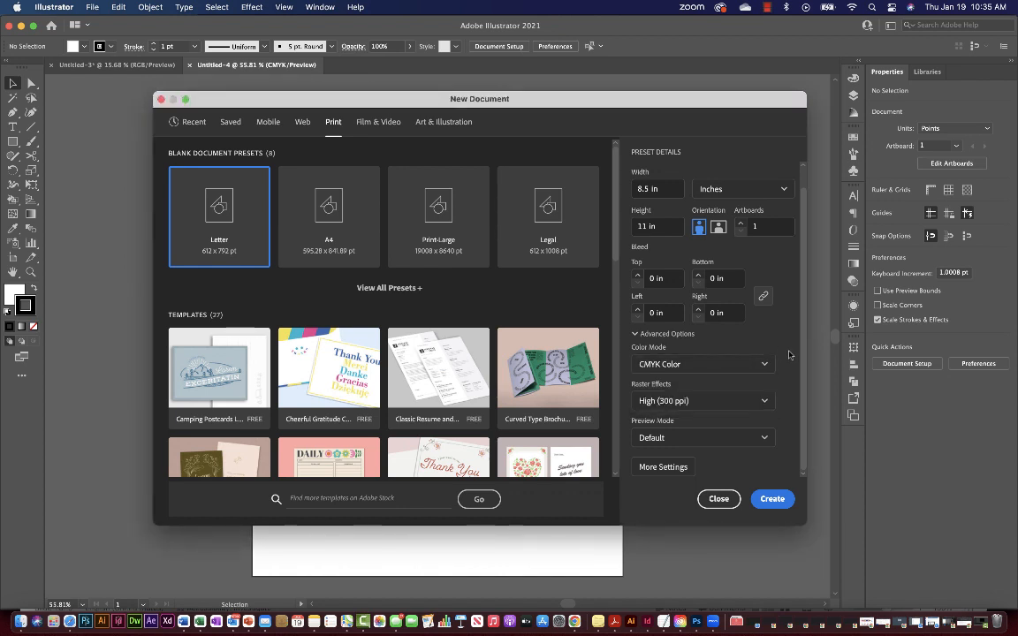
{"action": "left_click", "coordinate": [764, 402]}
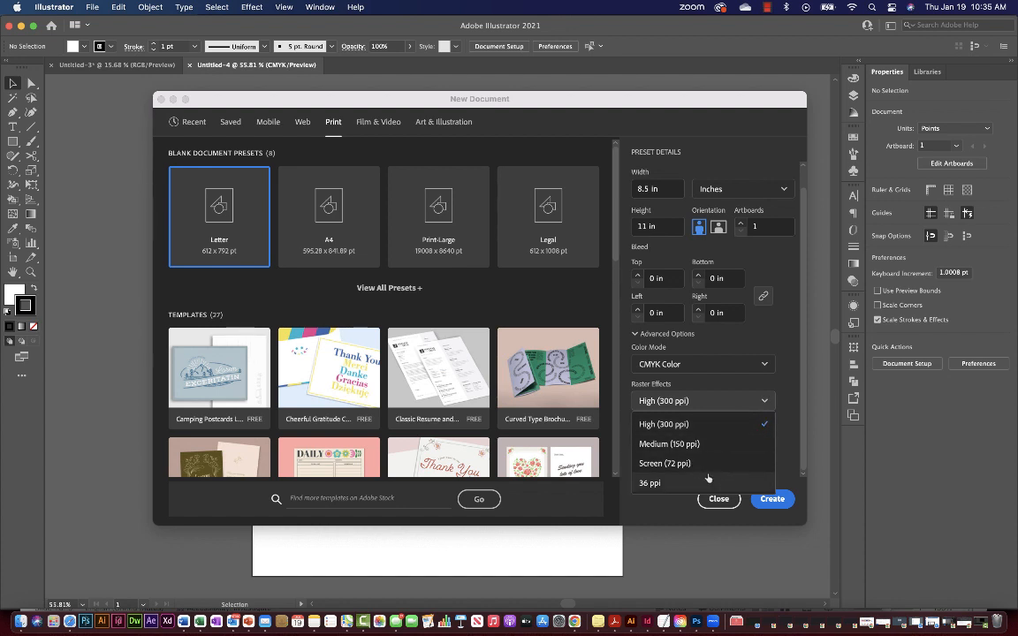
{"action": "left_click", "coordinate": [741, 424]}
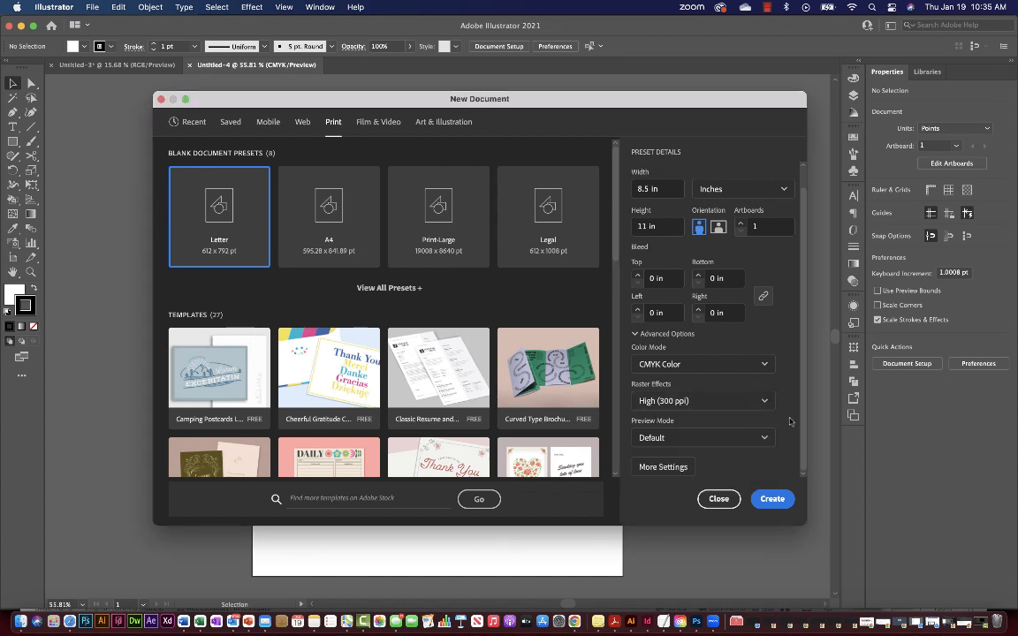
{"action": "left_click", "coordinate": [743, 438]}
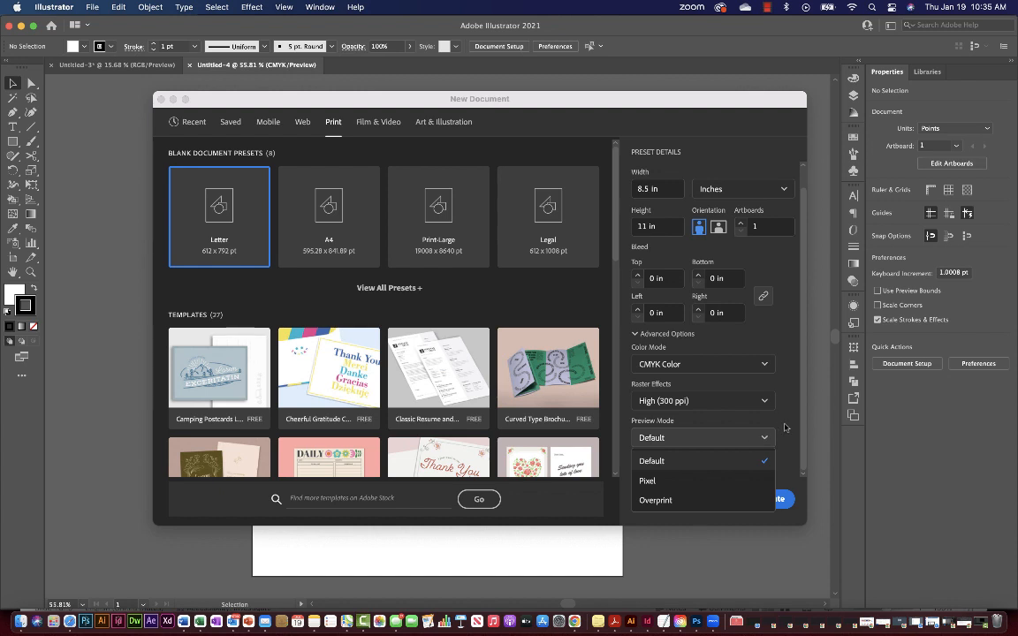
{"action": "left_click", "coordinate": [786, 428]}
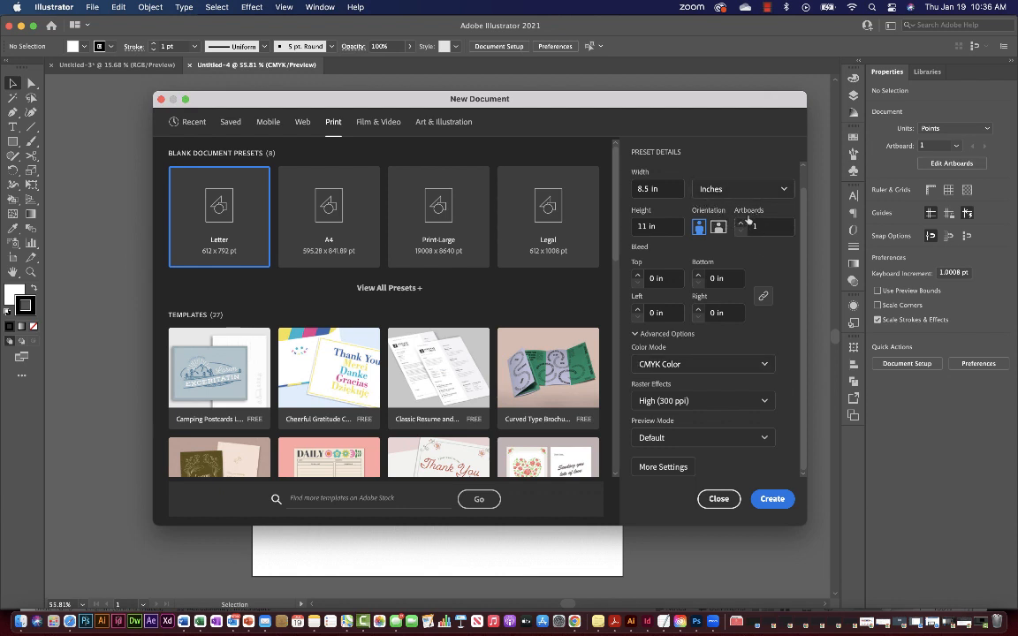
Create the Letter-size Untitled-5 document, pick the Pen tool, toggle the toolbar columns, then open Window.
{"action": "left_click", "coordinate": [772, 500]}
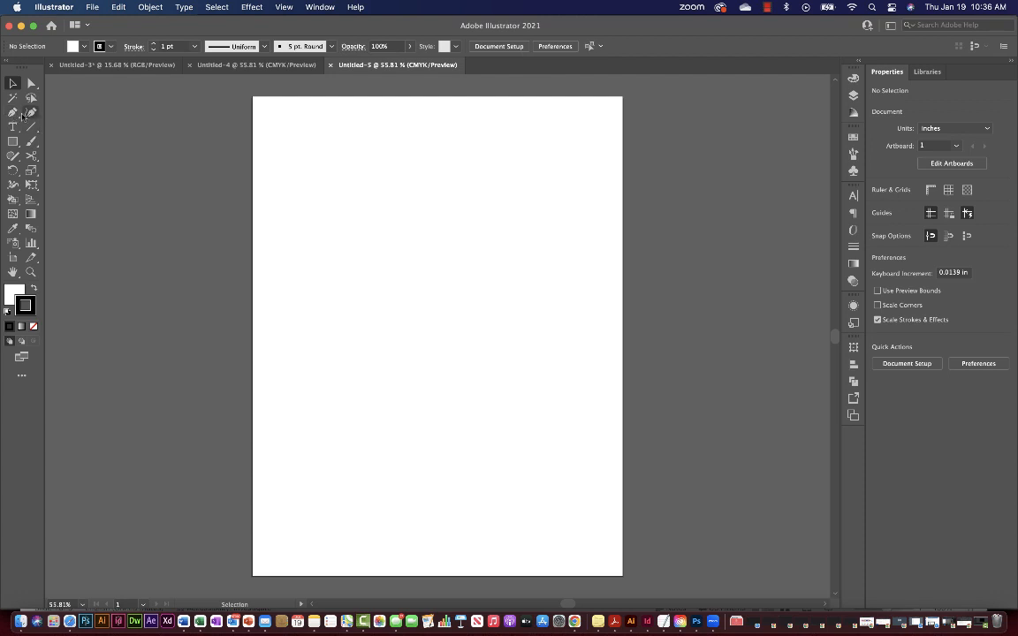
{"action": "left_click", "coordinate": [13, 112]}
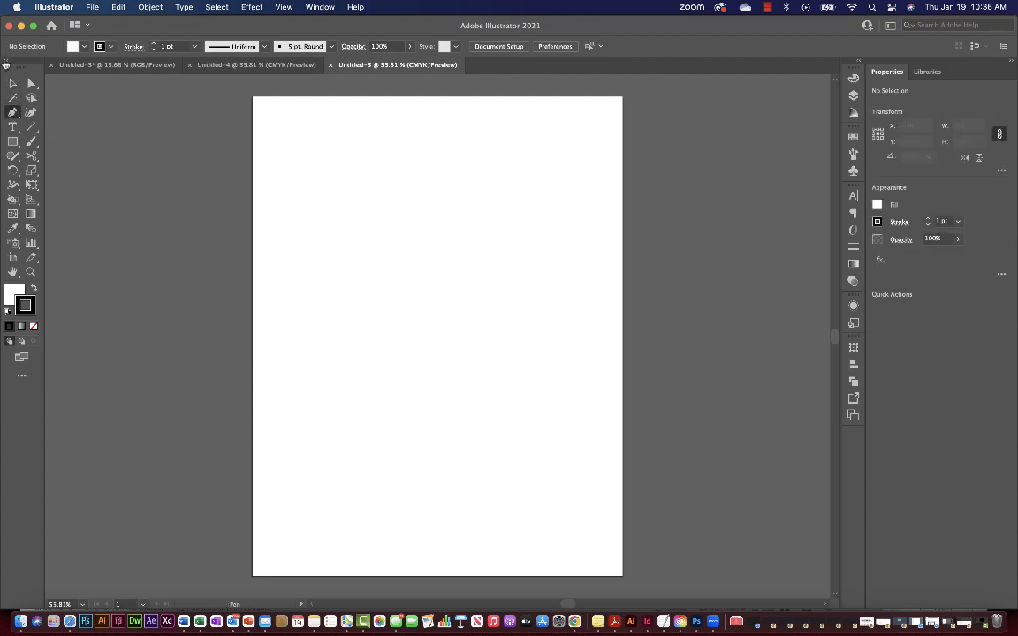
{"action": "left_click", "coordinate": [5, 62]}
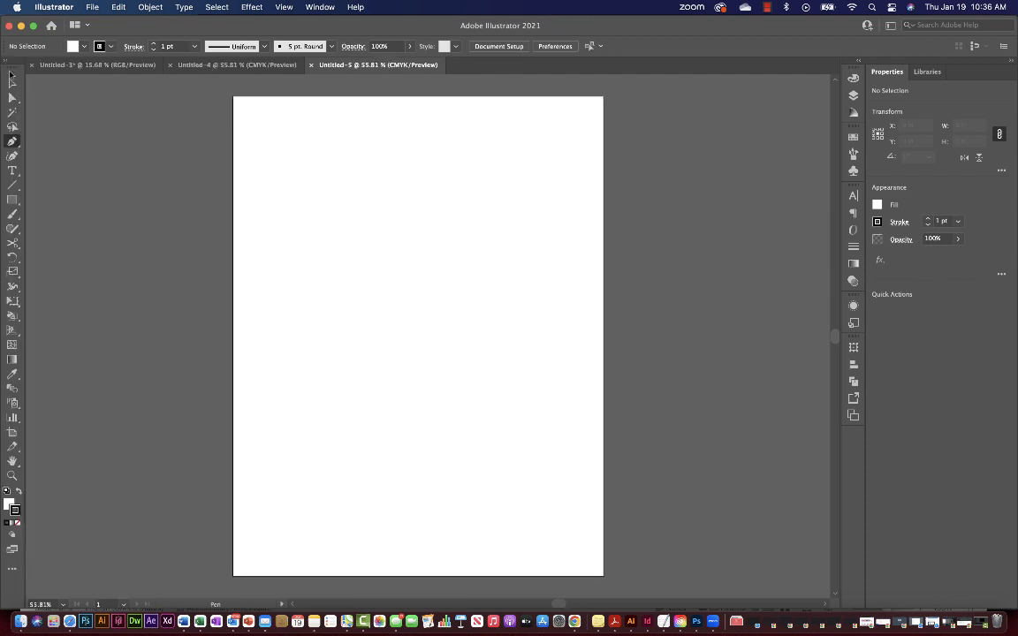
{"action": "left_click", "coordinate": [5, 62]}
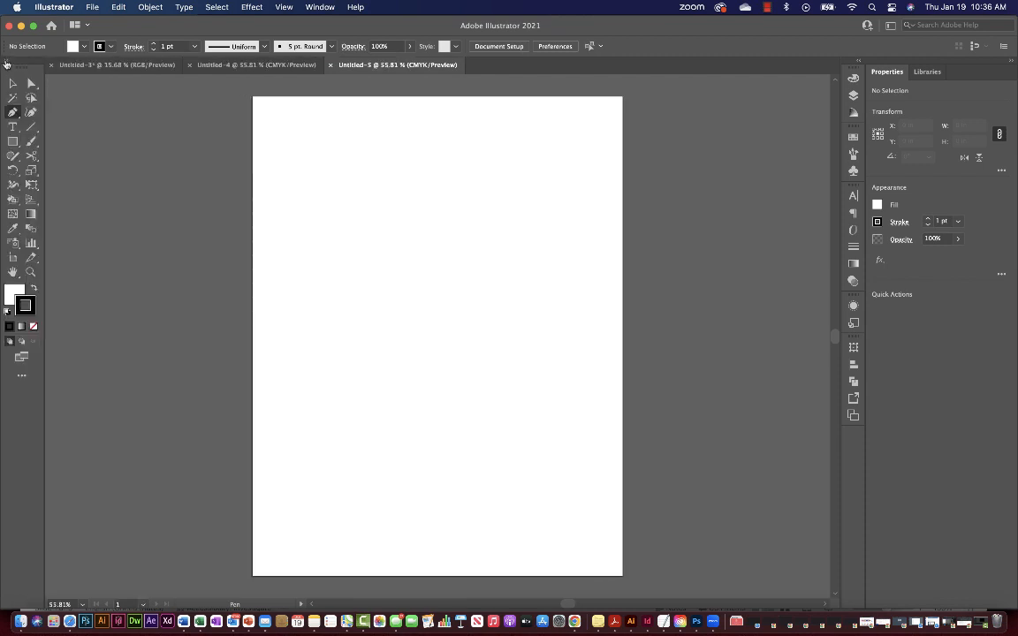
{"action": "left_click", "coordinate": [5, 62]}
{"action": "left_click", "coordinate": [5, 62]}
{"action": "left_click", "coordinate": [305, 6]}
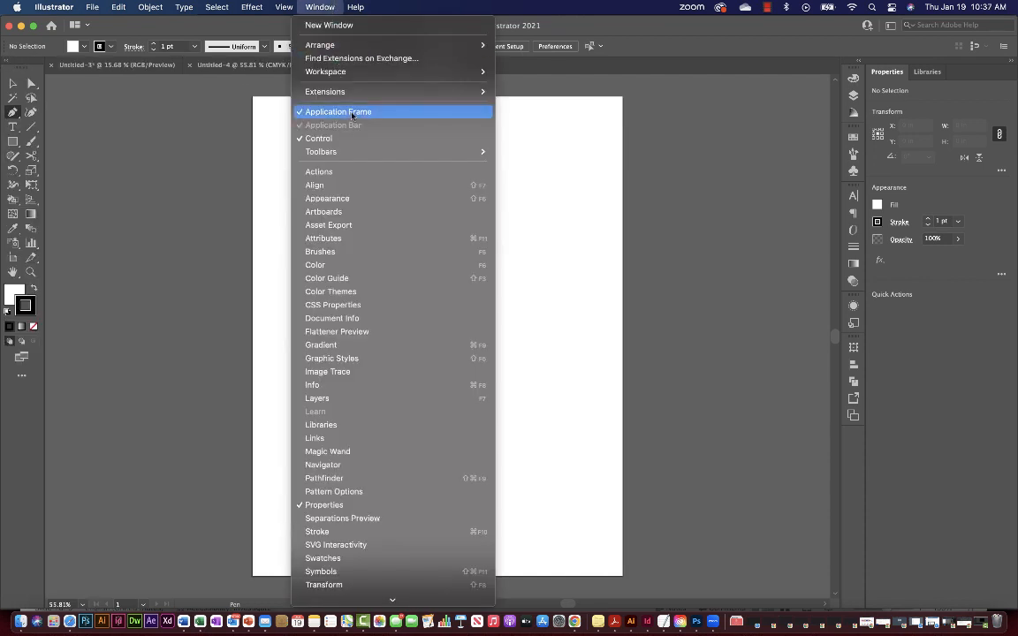
{"action": "mouse_move", "coordinate": [364, 152]}
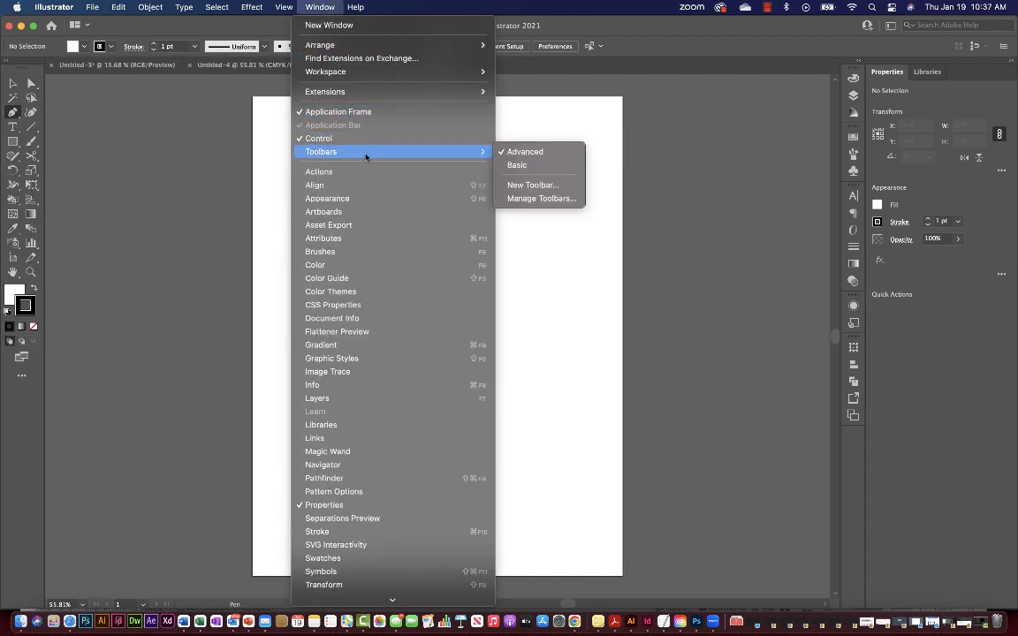
{"action": "left_click", "coordinate": [541, 167]}
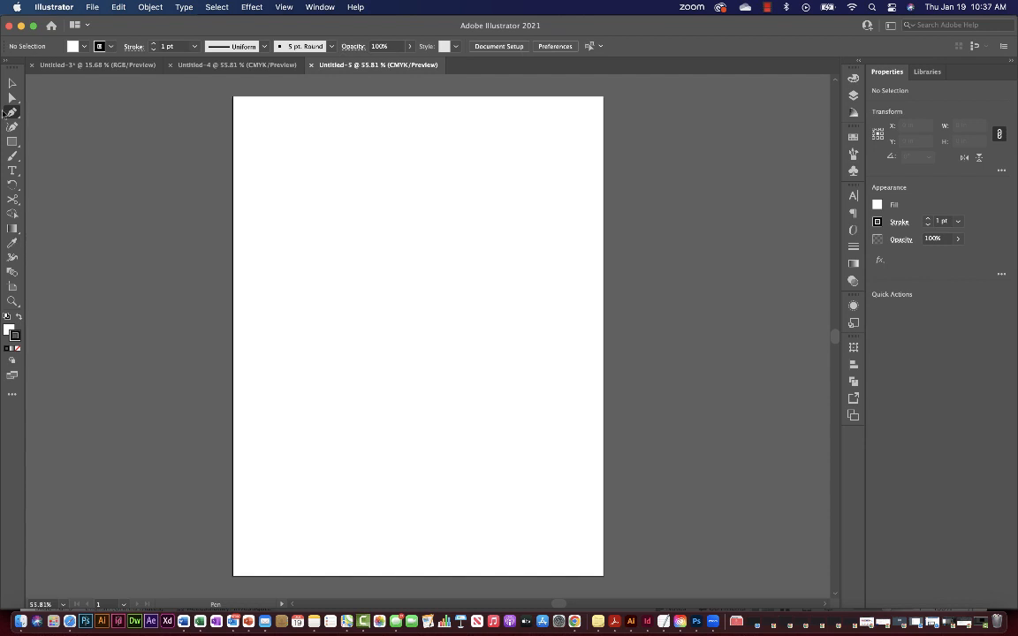
{"action": "left_click", "coordinate": [330, 10]}
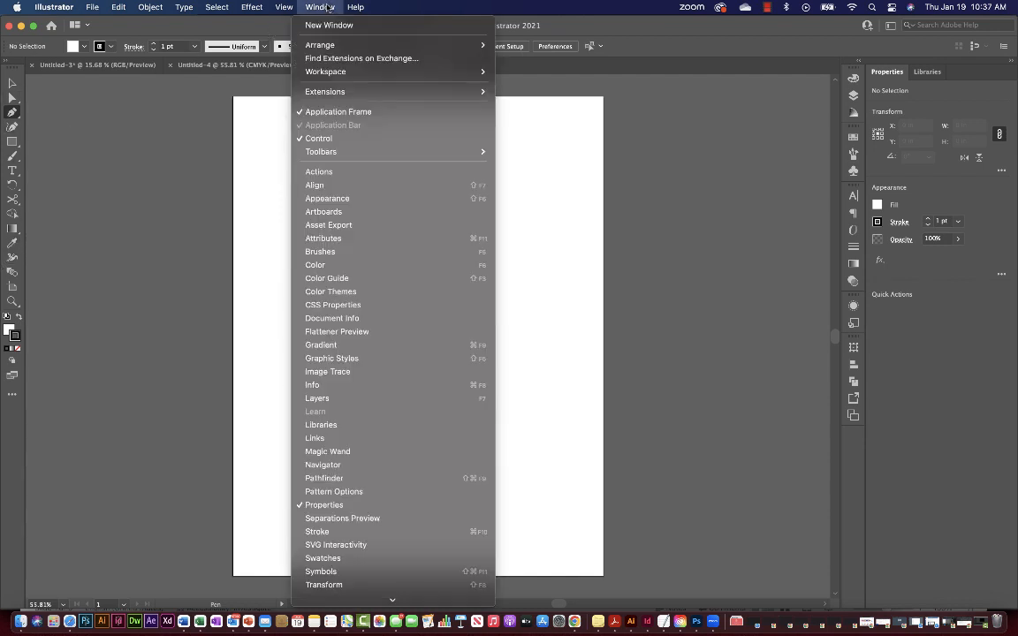
{"action": "mouse_move", "coordinate": [332, 157]}
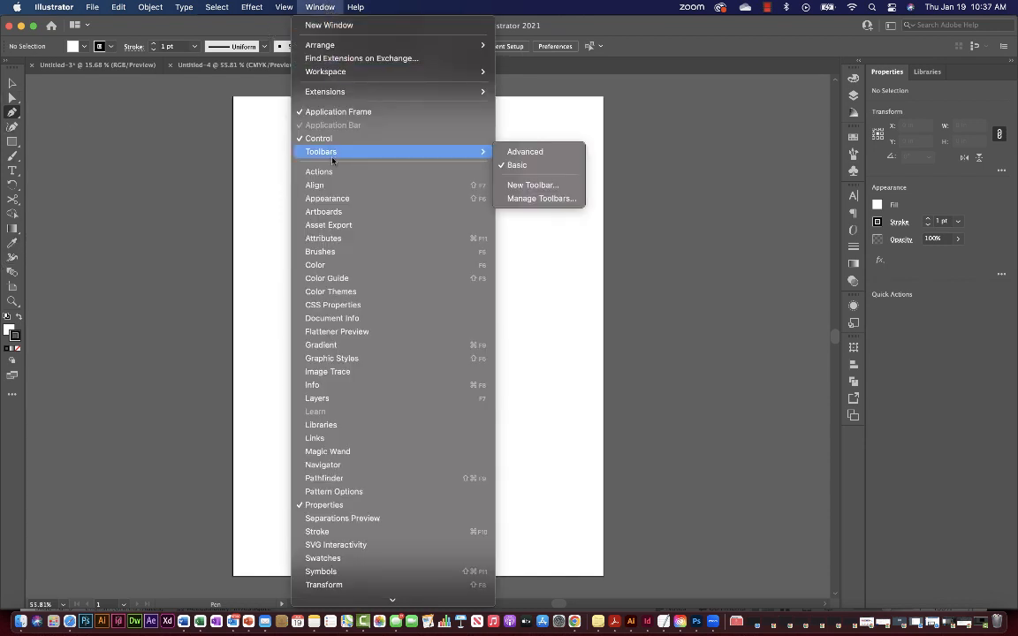
{"action": "left_click", "coordinate": [527, 155]}
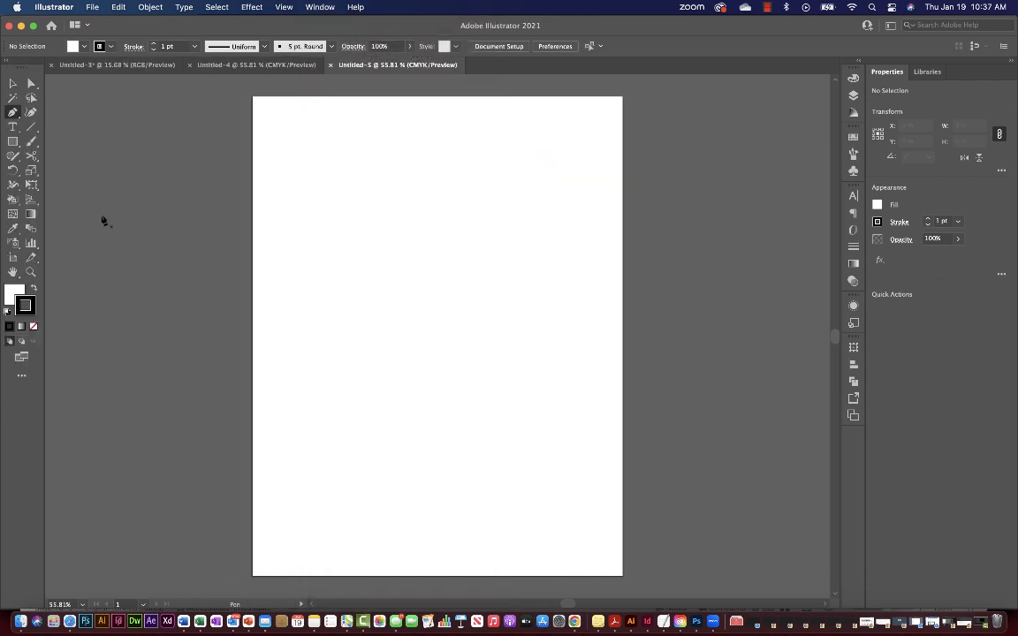
{"action": "left_click", "coordinate": [318, 8]}
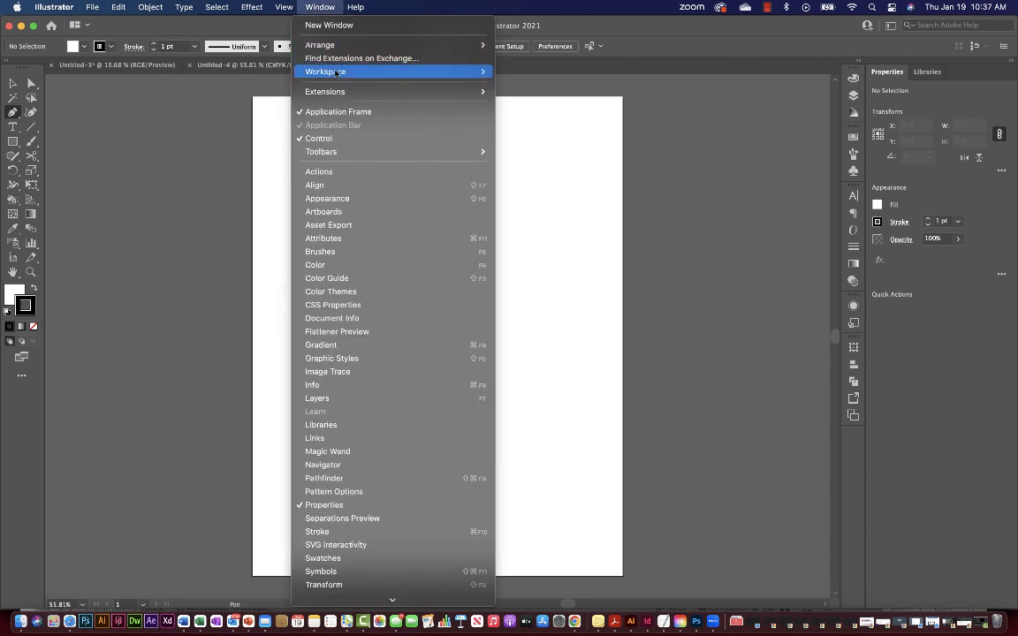
Switch to the Essentials workspace and turn the Control bar back on.
{"action": "mouse_move", "coordinate": [336, 73]}
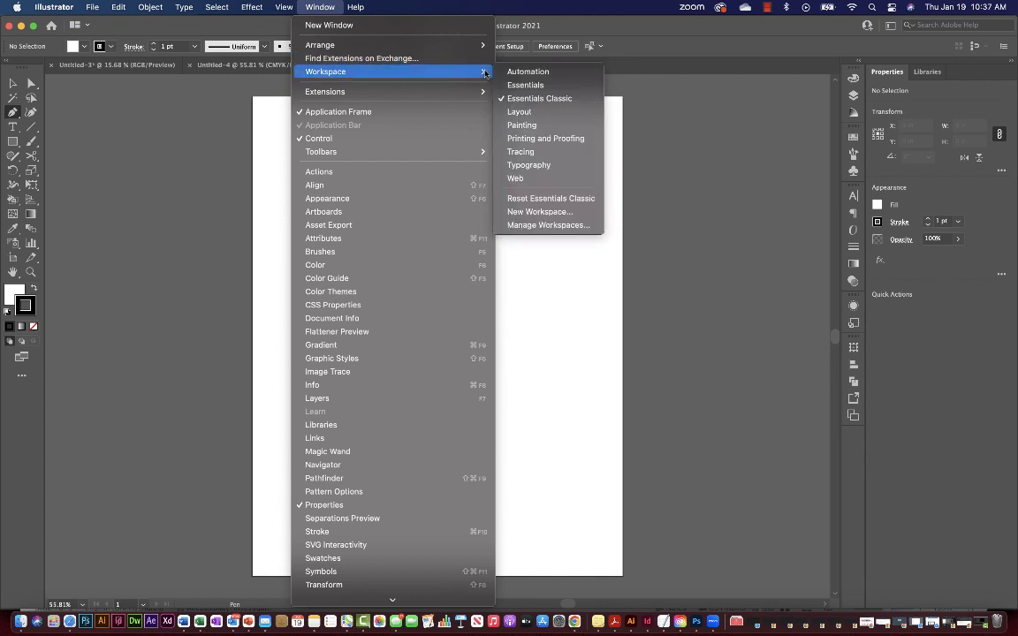
{"action": "left_click", "coordinate": [550, 86]}
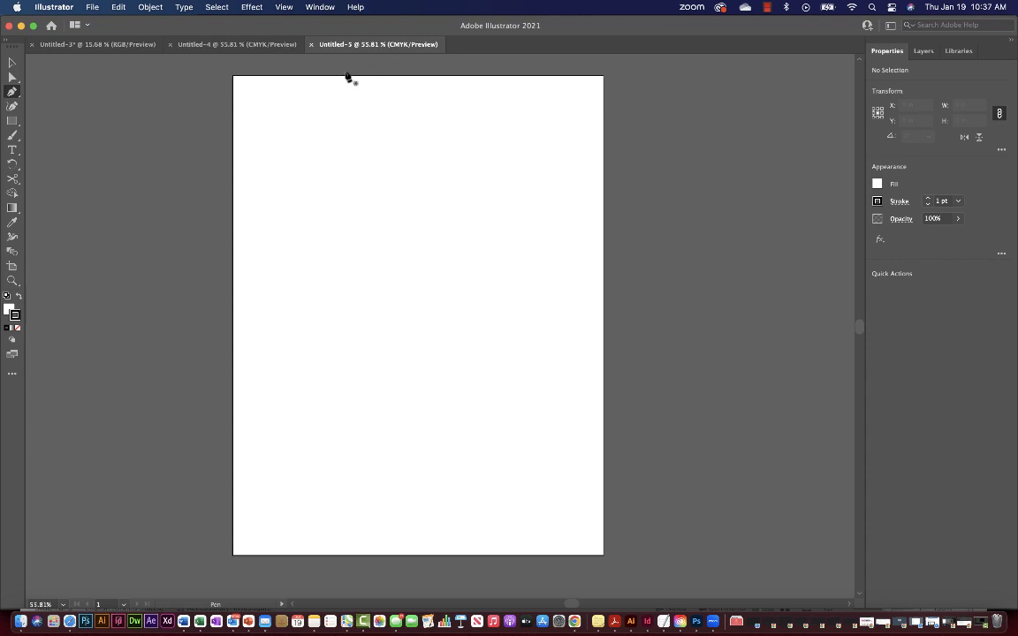
{"action": "left_click", "coordinate": [326, 9]}
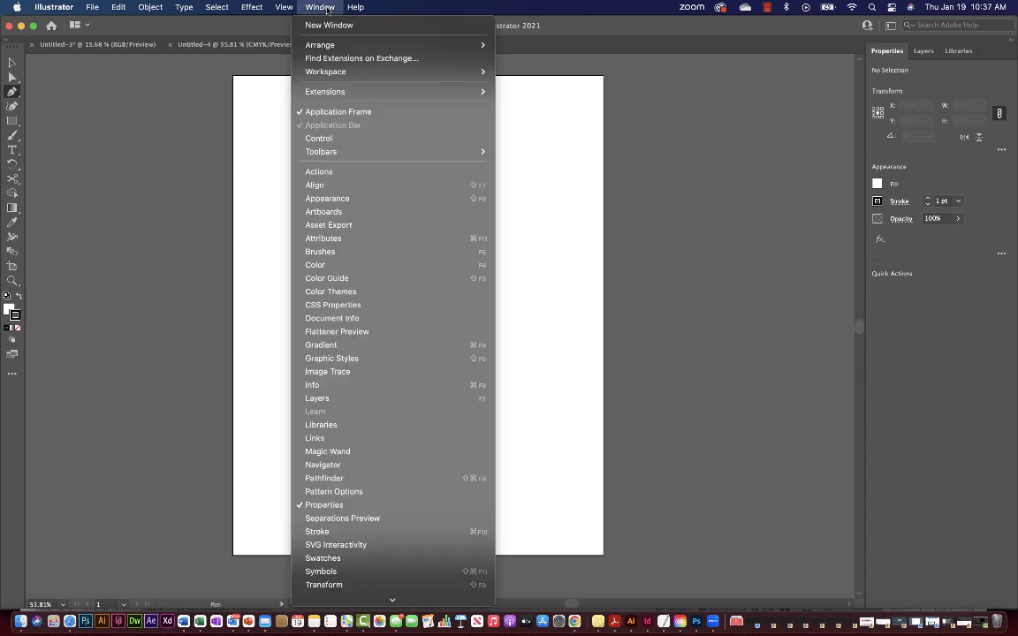
{"action": "left_click", "coordinate": [326, 8]}
{"action": "left_click", "coordinate": [326, 9]}
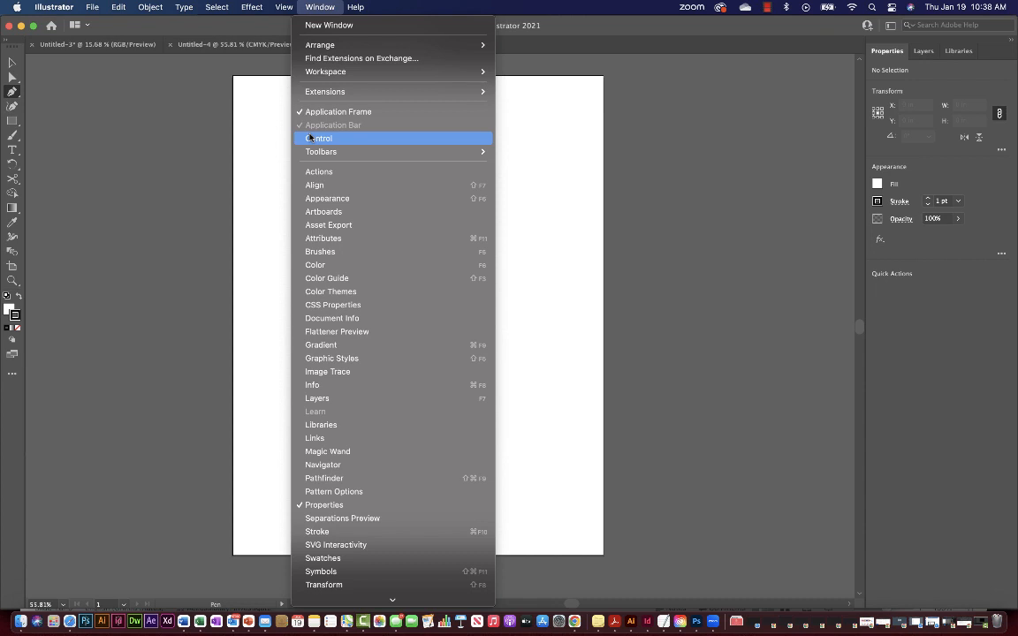
{"action": "left_click", "coordinate": [310, 138]}
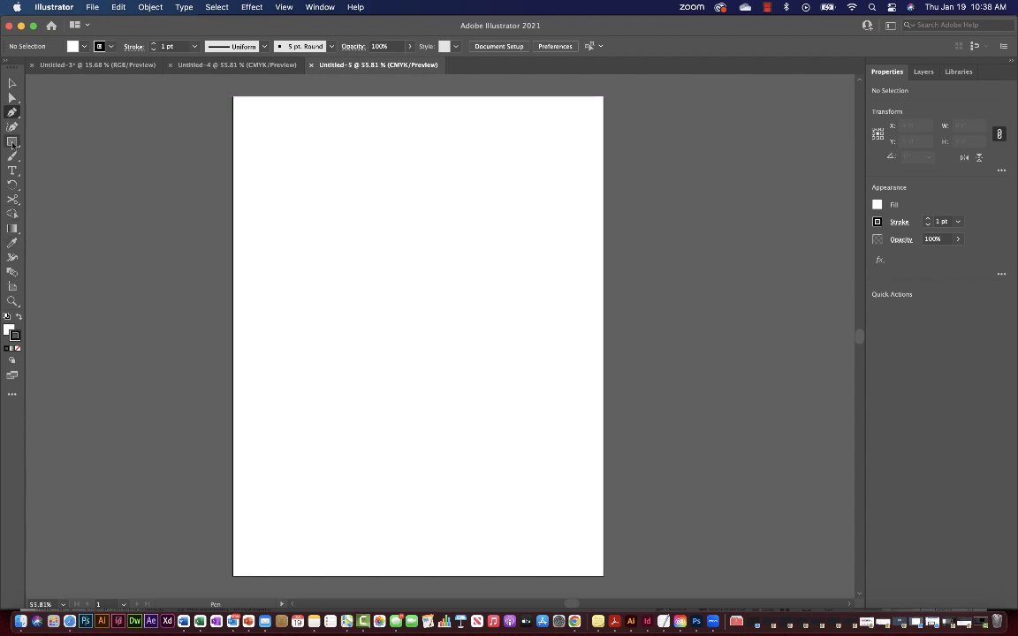
Switch the toolbar to the Advanced tool set, shown in two columns.
{"action": "left_click", "coordinate": [321, 8]}
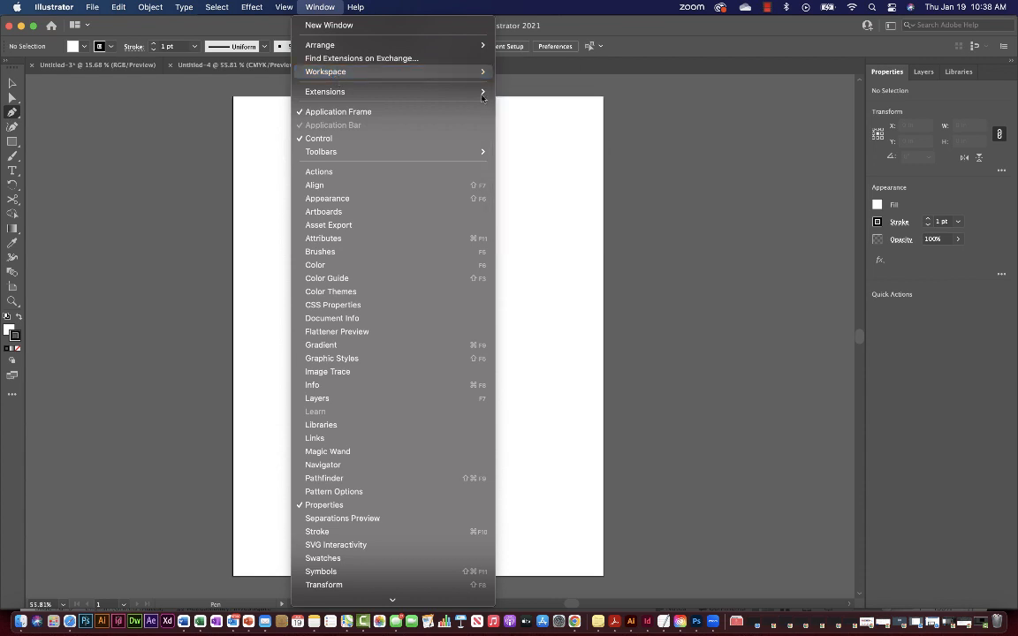
{"action": "mouse_move", "coordinate": [422, 152]}
{"action": "left_click", "coordinate": [530, 151]}
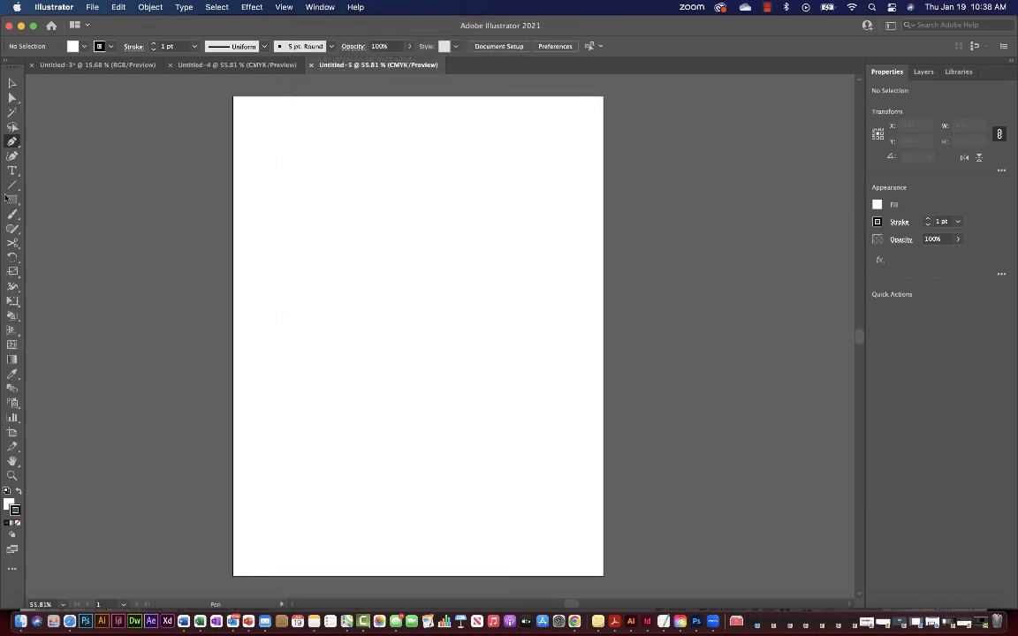
{"action": "left_click", "coordinate": [8, 58]}
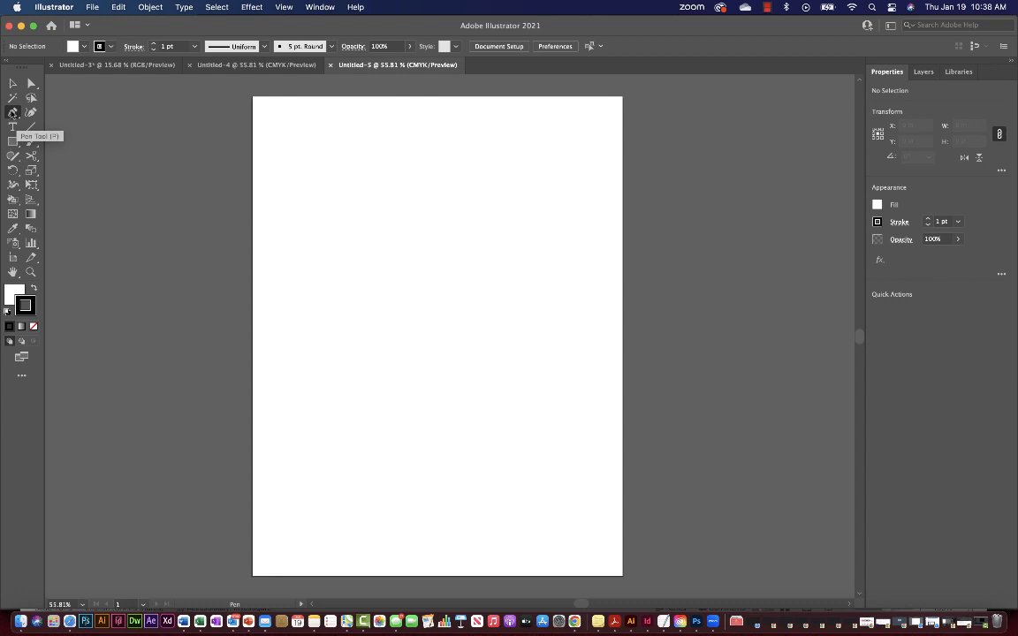
{"action": "left_click", "coordinate": [12, 112]}
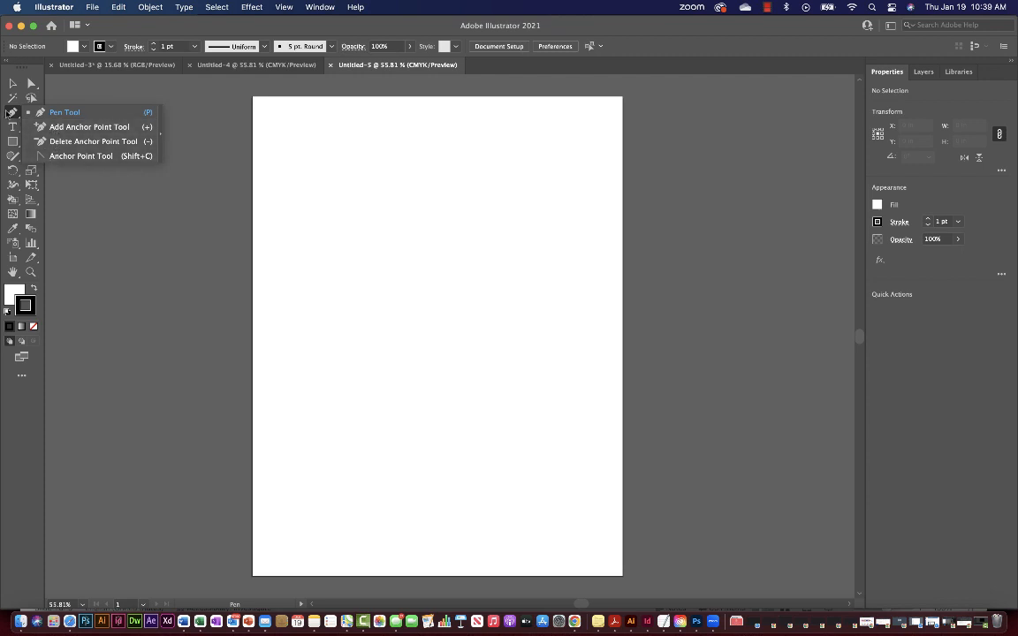
{"action": "left_click", "coordinate": [17, 112]}
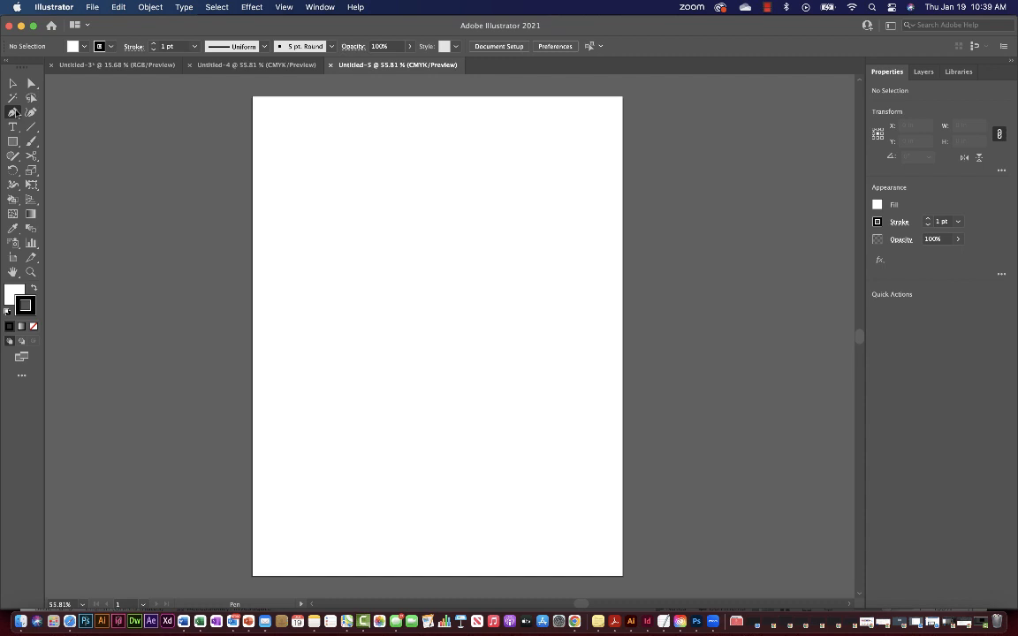
Choose File > Place and pick Pen_tool_simple.jpg after searching for pen_tool.
{"action": "left_click", "coordinate": [92, 7]}
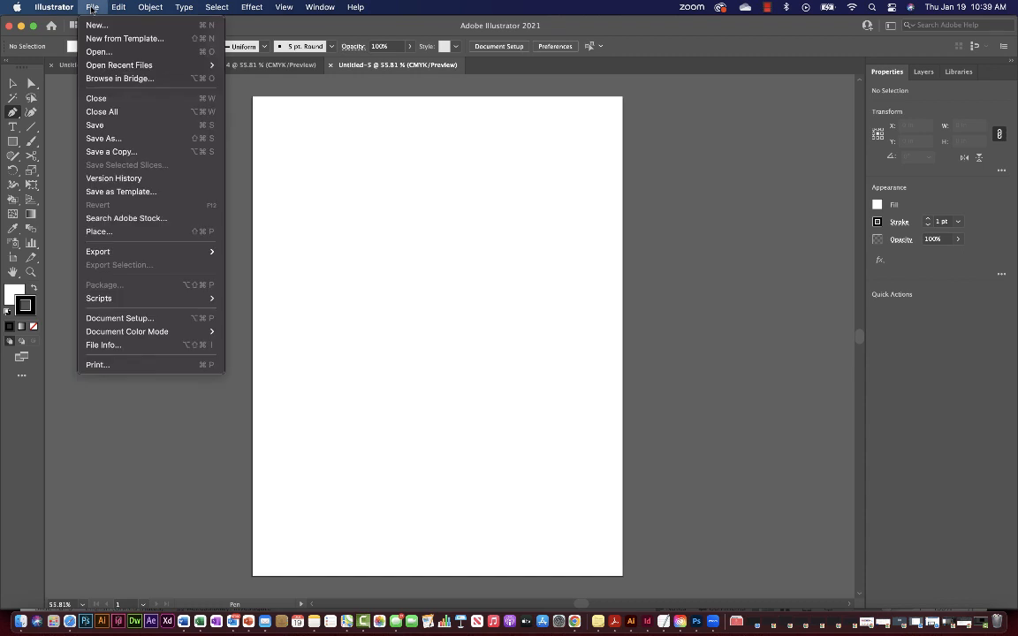
{"action": "mouse_move", "coordinate": [117, 253]}
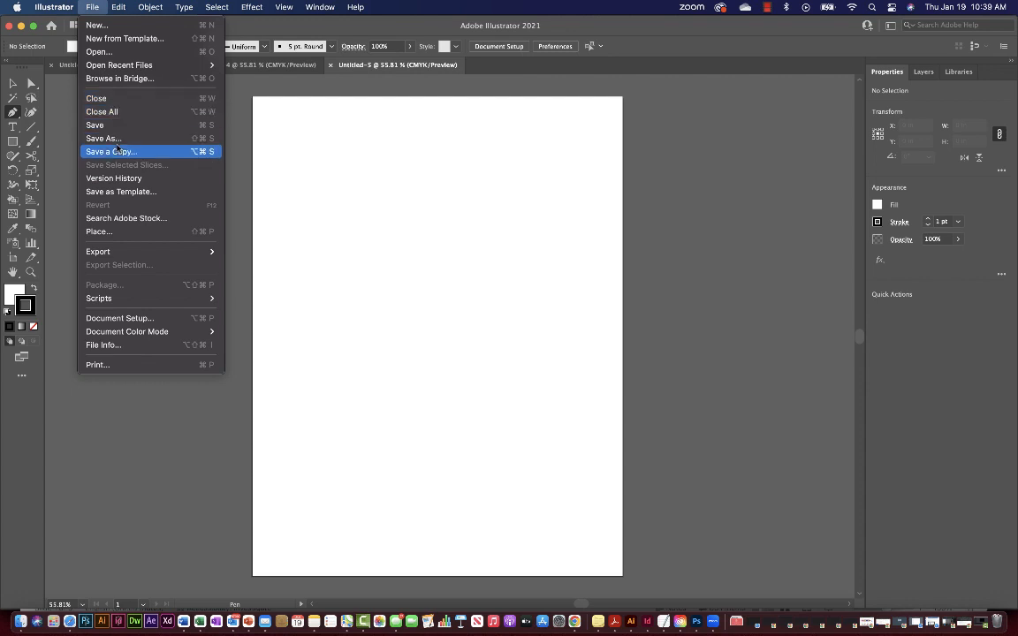
{"action": "left_click", "coordinate": [104, 230]}
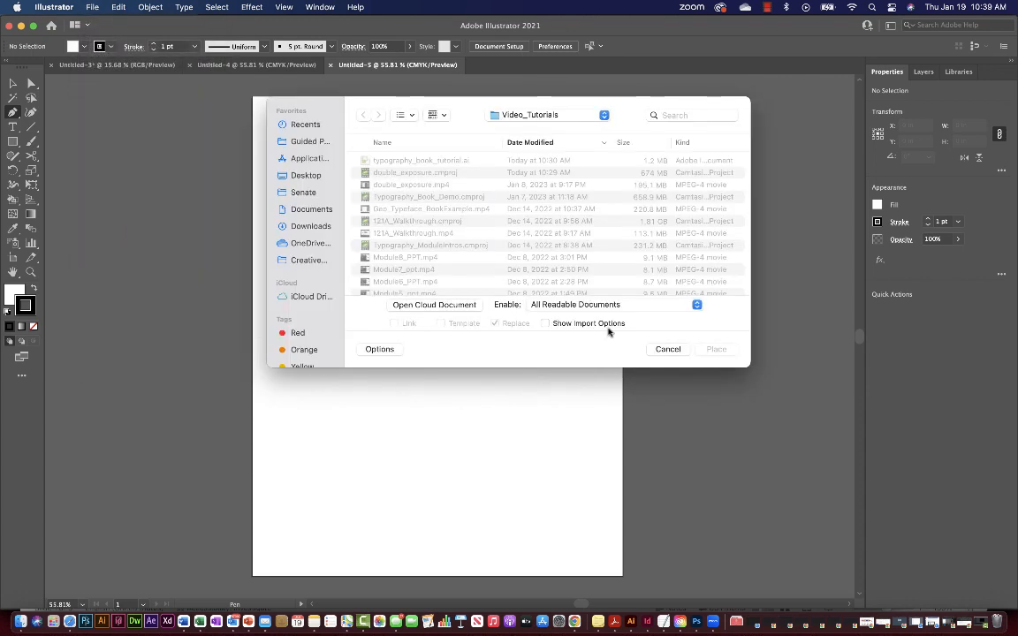
{"action": "left_click", "coordinate": [693, 115]}
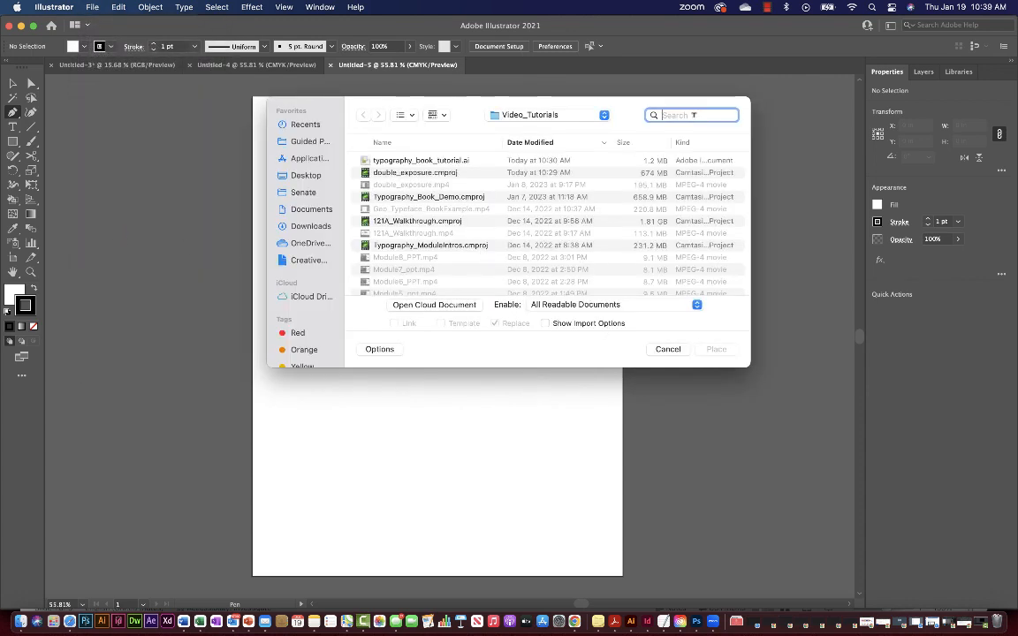
{"action": "type", "text": "pen_"}
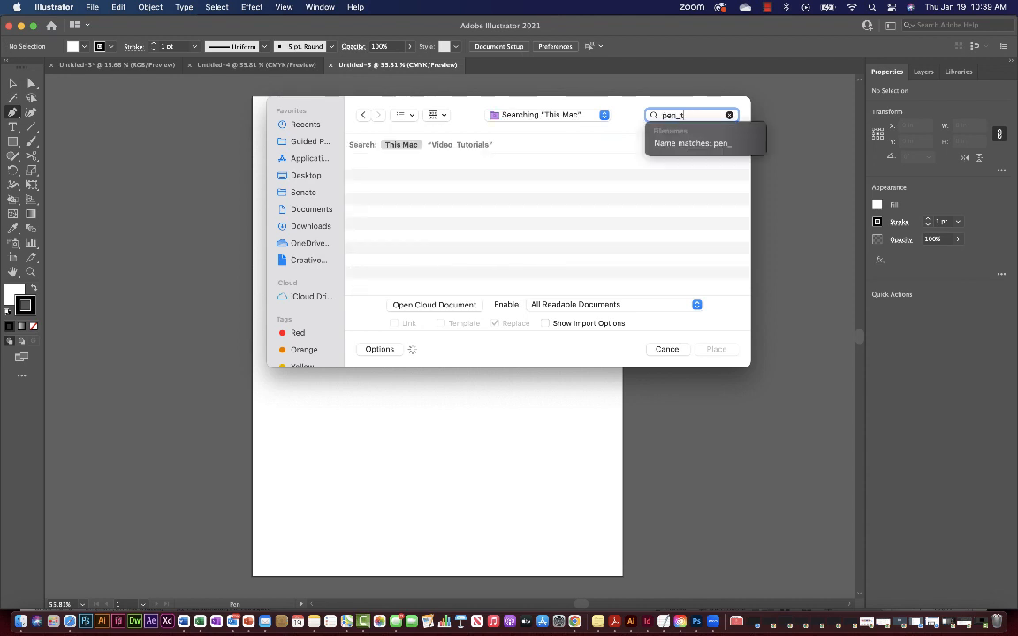
{"action": "type", "text": "tool"}
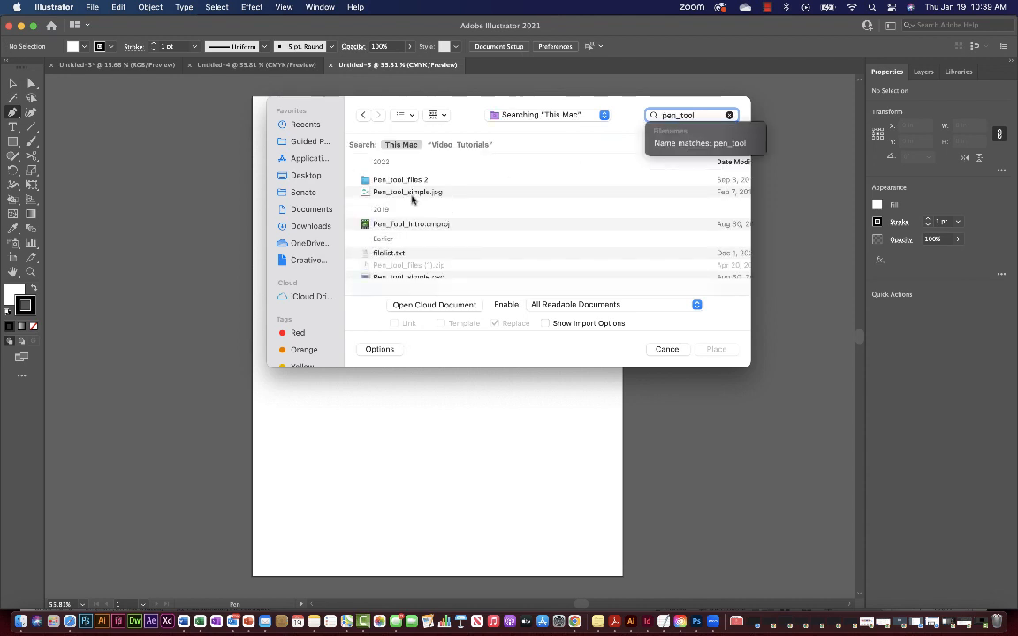
{"action": "left_click", "coordinate": [472, 193]}
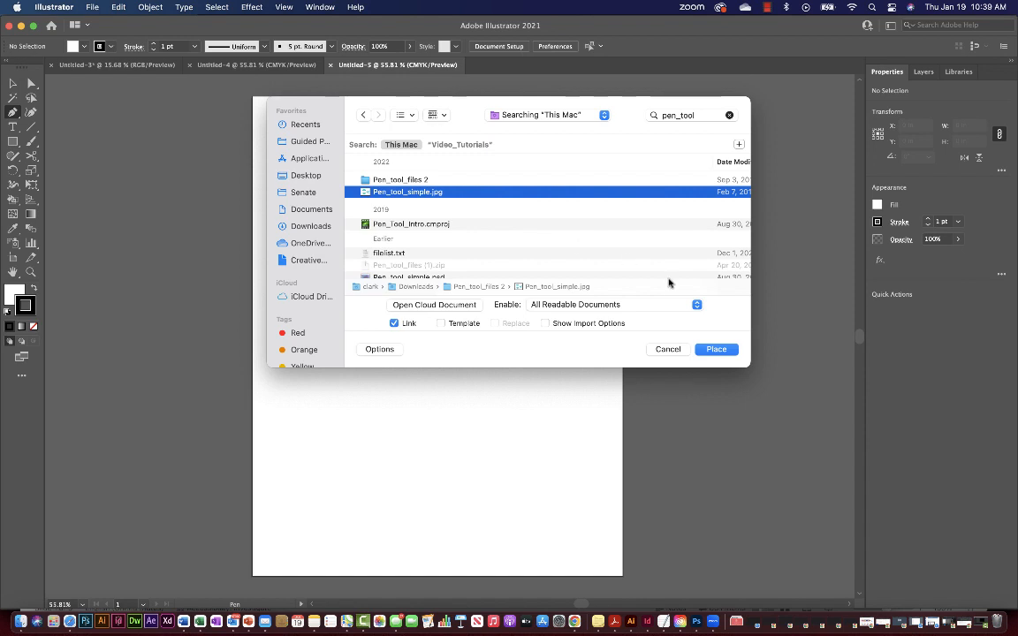
{"action": "left_click", "coordinate": [716, 350]}
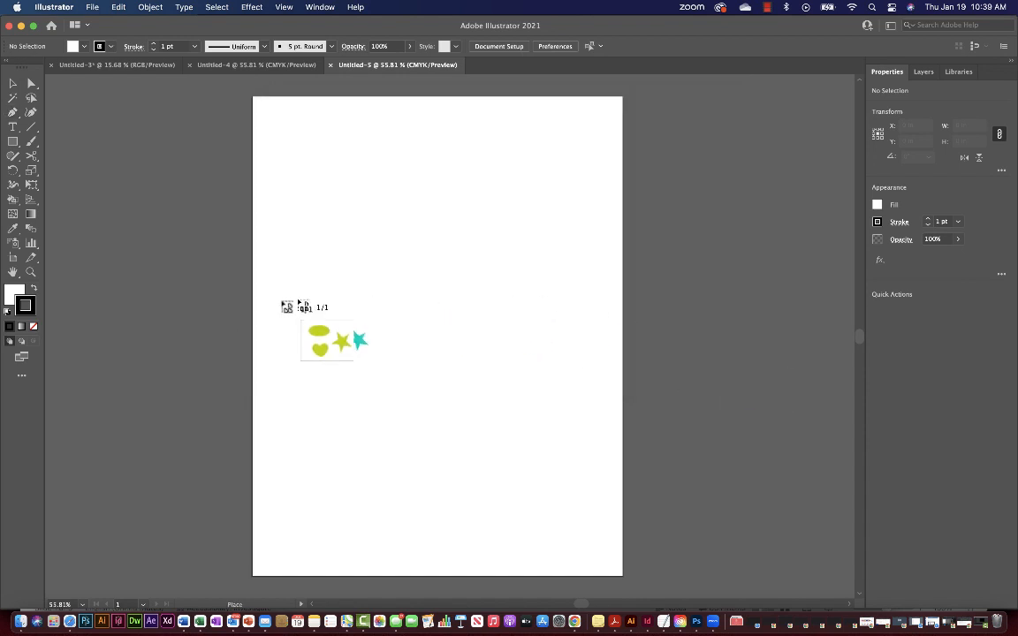
Drop the linked image onto the artboard, undo a stray pen anchor, and switch to Selection (V).
{"action": "left_click", "coordinate": [281, 228]}
{"action": "left_click_drag", "start_coordinate": [536, 292], "coordinate": [479, 207]}
{"action": "key", "text": "super+z"}
{"action": "key", "text": "v"}
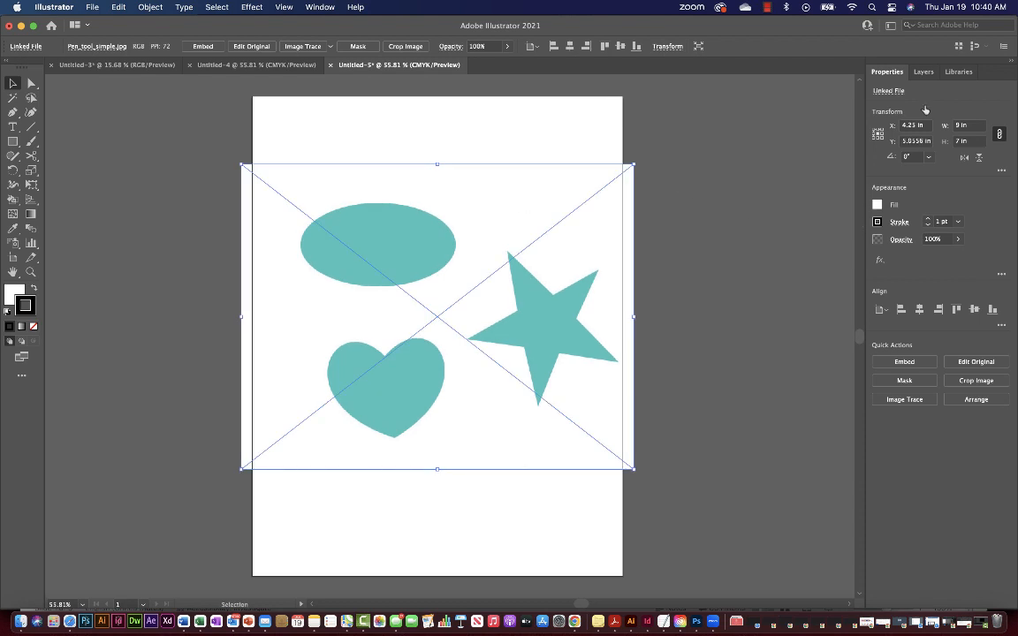
Select and deselect the placed image a few times, leaving it deselected.
{"action": "left_click", "coordinate": [752, 156]}
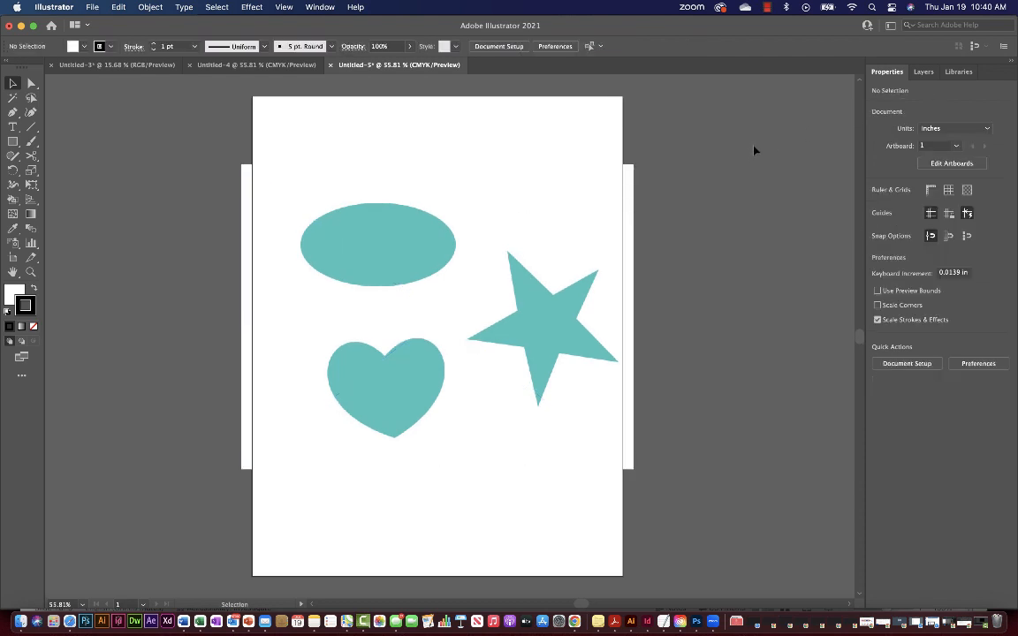
{"action": "left_click", "coordinate": [604, 199]}
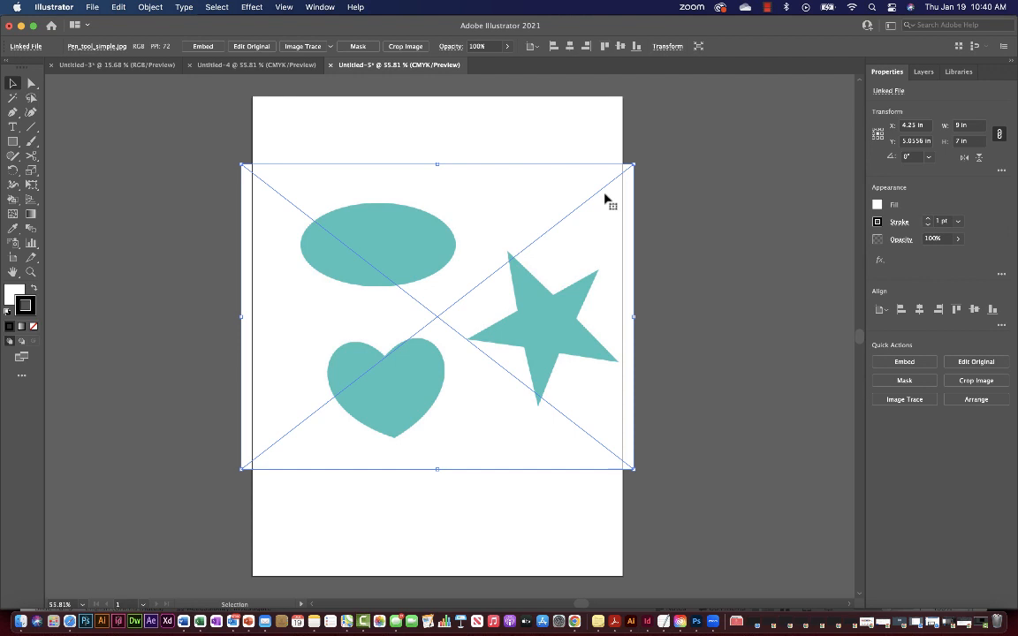
{"action": "left_click", "coordinate": [701, 189]}
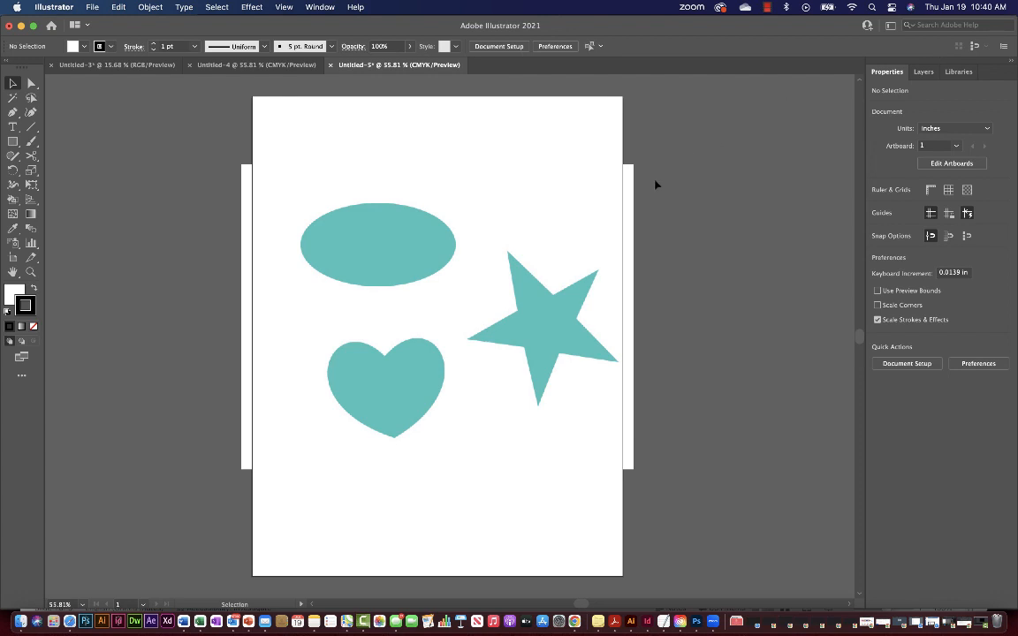
{"action": "left_click", "coordinate": [631, 194]}
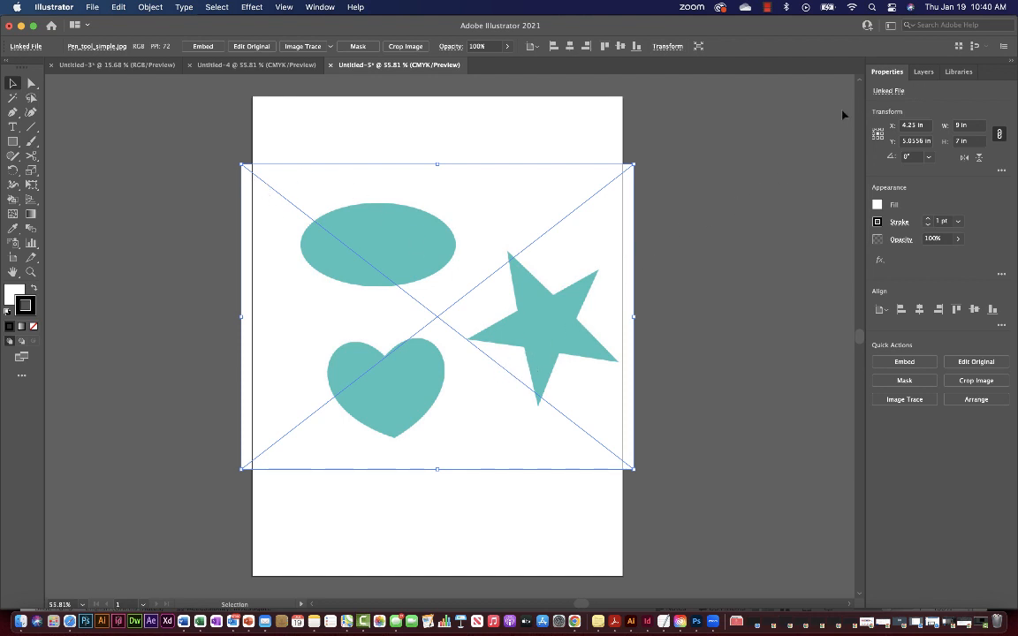
{"action": "left_click", "coordinate": [813, 117]}
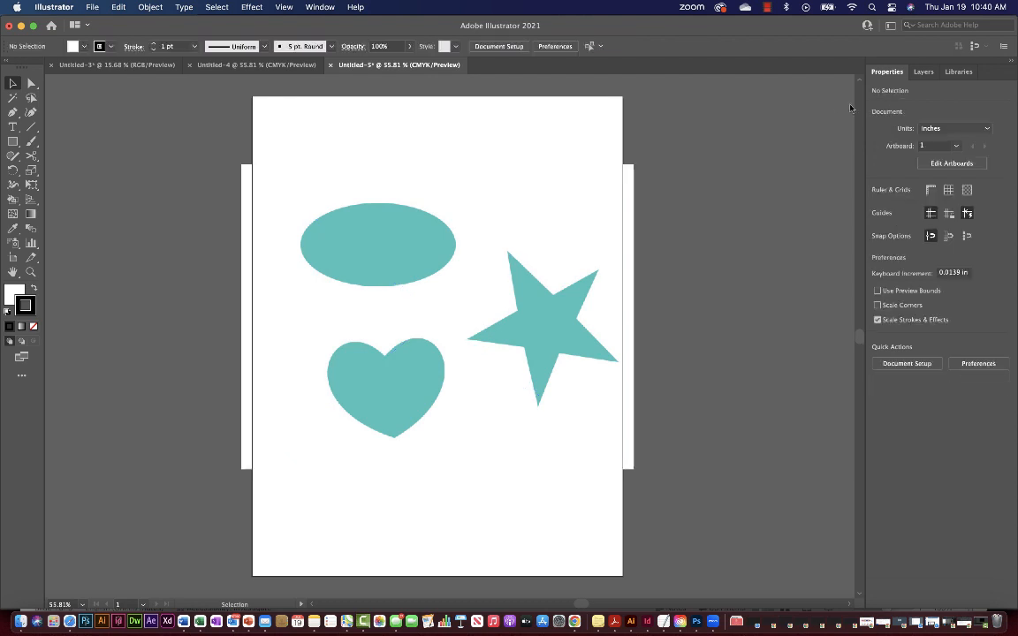
Pull the Layers panel out as a taller floating panel and open its options menu.
{"action": "left_click", "coordinate": [924, 73]}
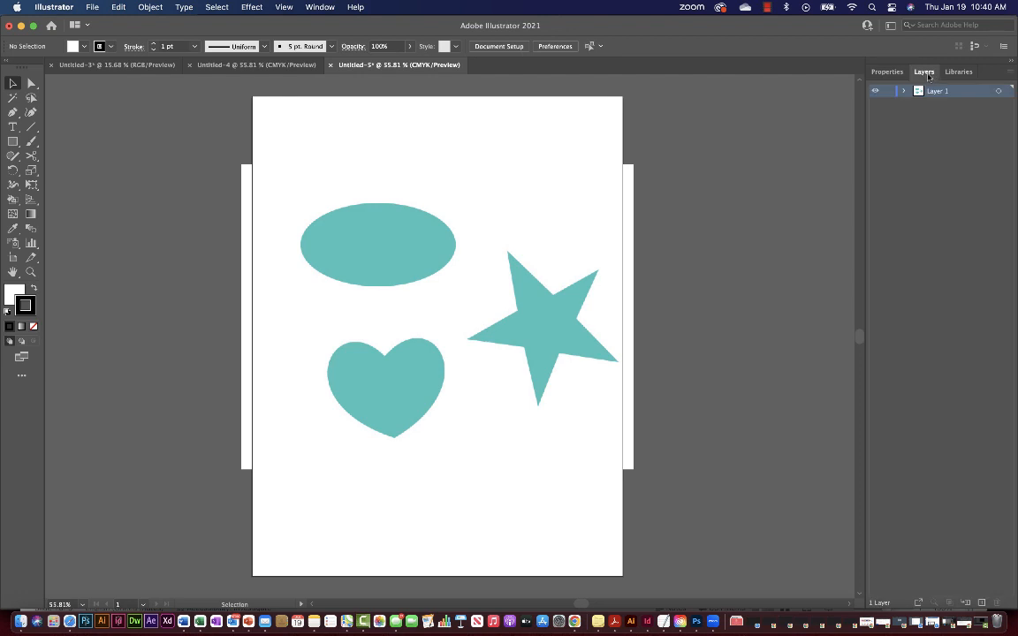
{"action": "left_click_drag", "start_coordinate": [928, 76], "coordinate": [715, 81]}
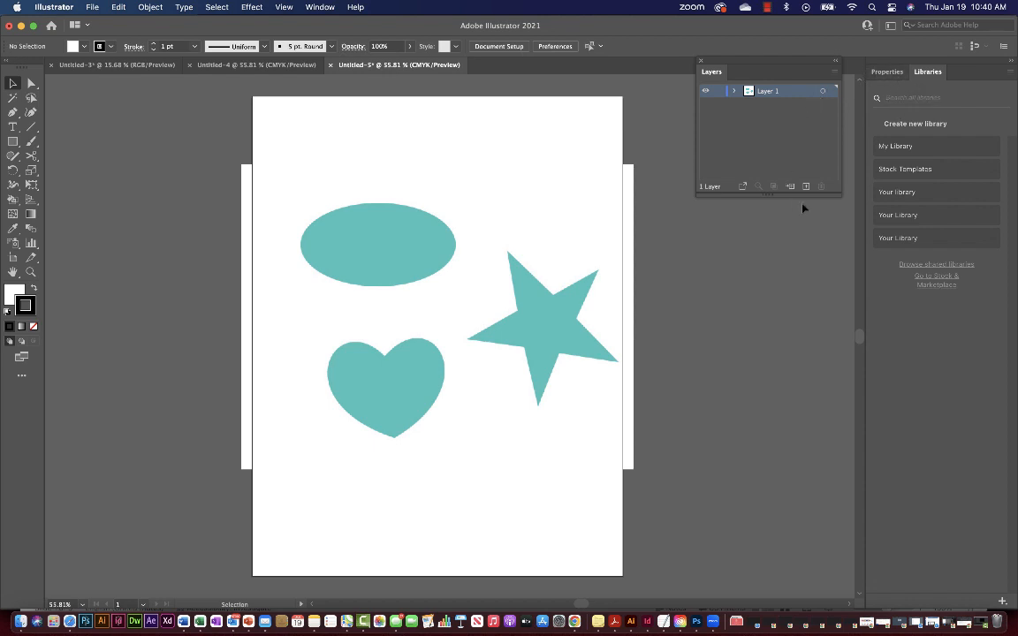
{"action": "left_click_drag", "start_coordinate": [796, 193], "coordinate": [792, 458]}
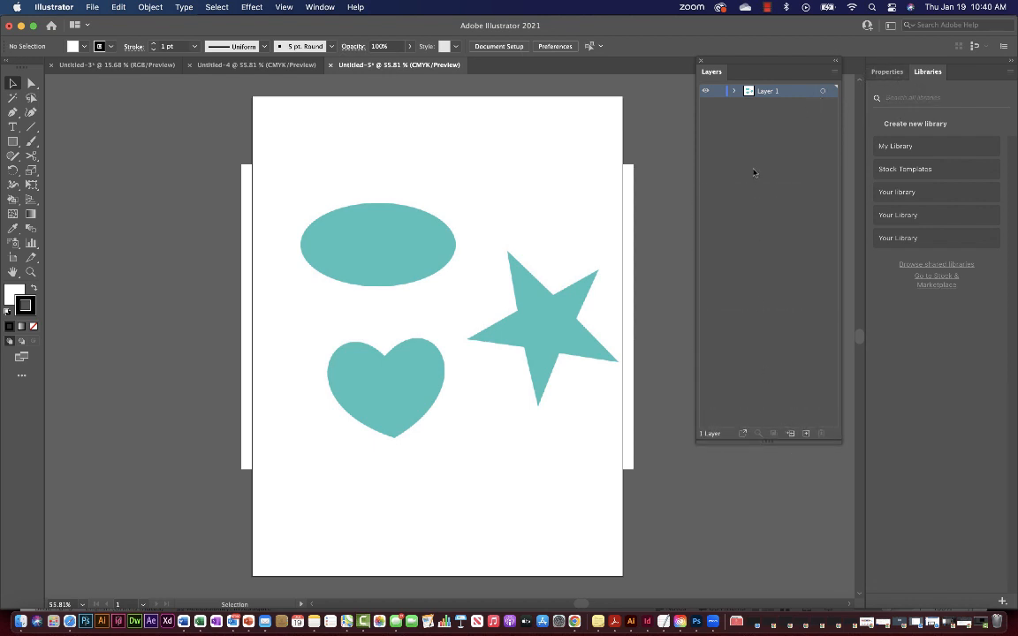
{"action": "left_click", "coordinate": [834, 75]}
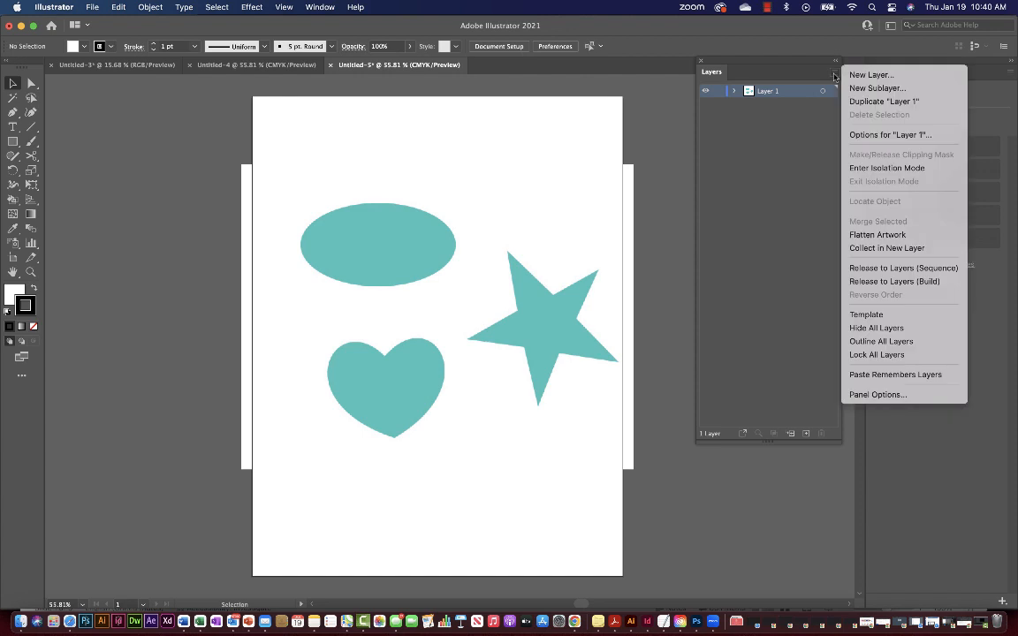
Set the Layers panel row size to Other, 80 px, in Panel Options.
{"action": "left_click", "coordinate": [929, 396]}
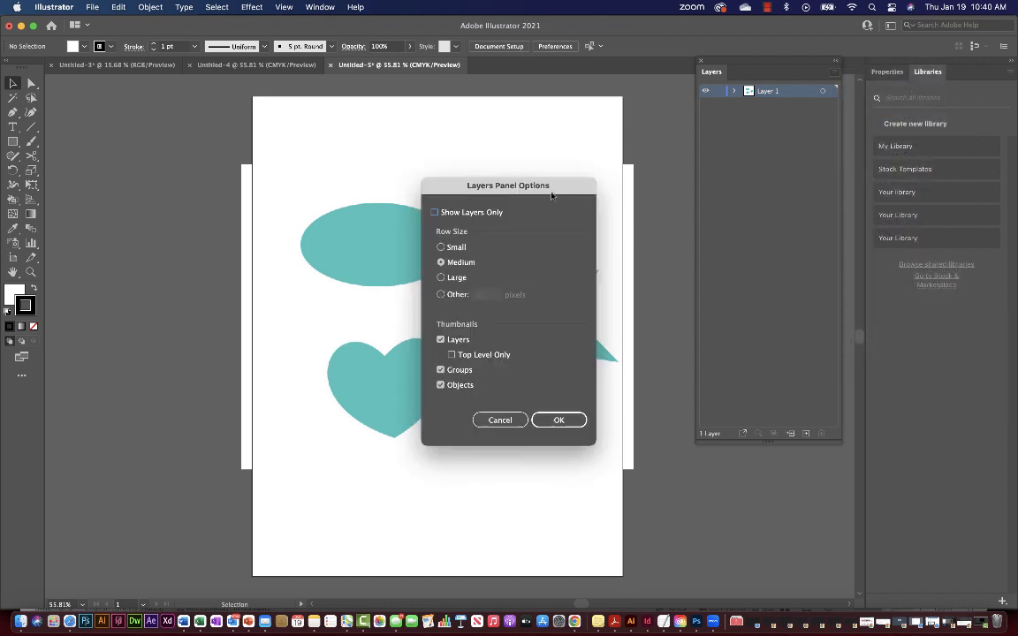
{"action": "left_click_drag", "start_coordinate": [552, 194], "coordinate": [755, 134]}
{"action": "left_click", "coordinate": [644, 235]}
{"action": "type", "text": "20"}
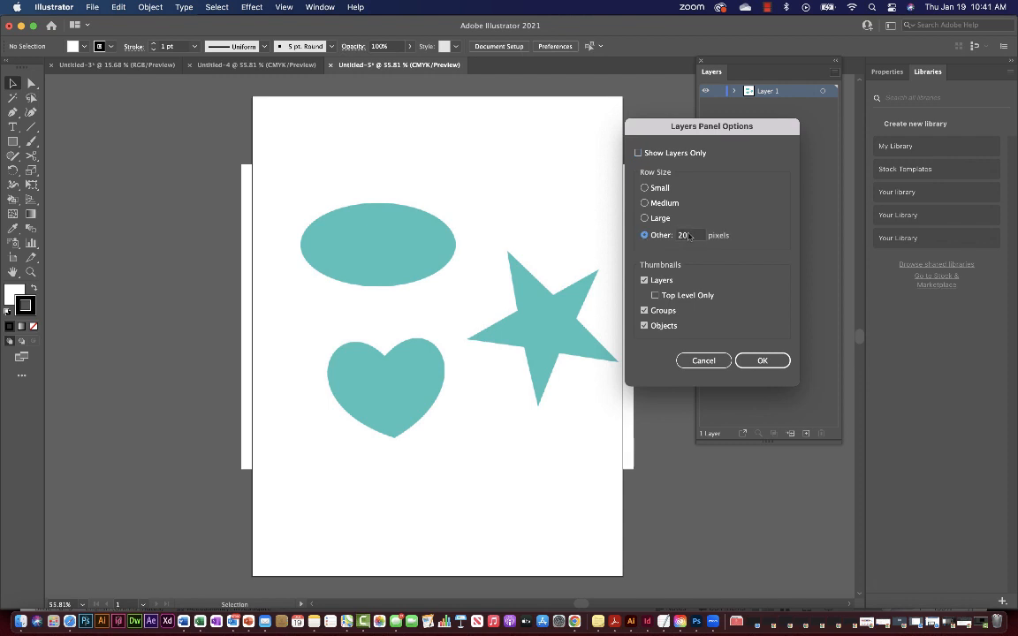
{"action": "double_click", "coordinate": [690, 235]}
{"action": "type", "text": "80"}
{"action": "left_click", "coordinate": [762, 360]}
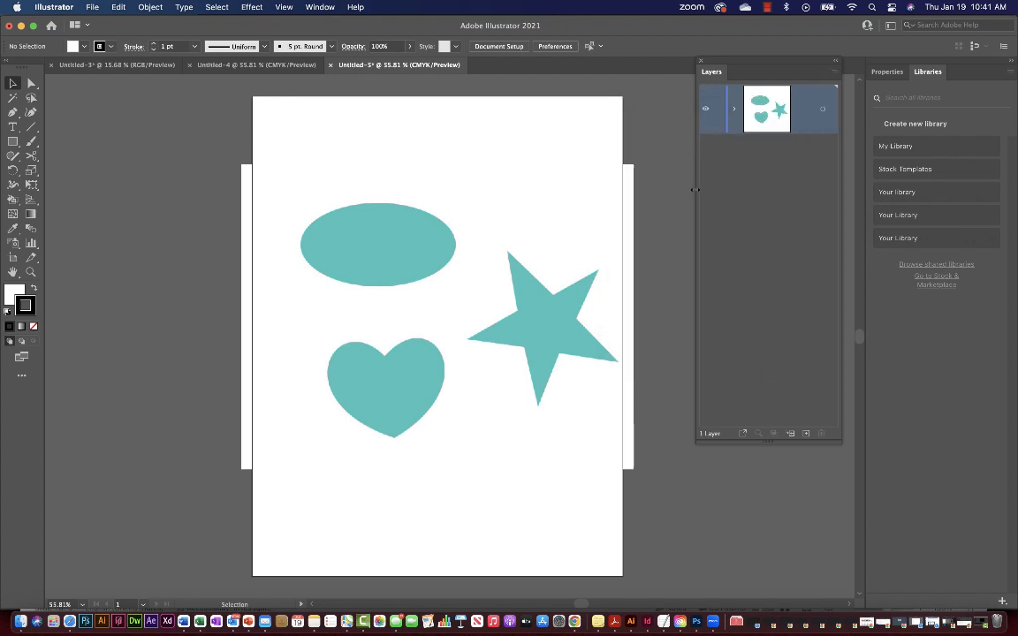
Widen and reposition the Layers panel, then expand Layer 1 to reveal the linked image.
{"action": "left_click_drag", "start_coordinate": [695, 189], "coordinate": [647, 190]}
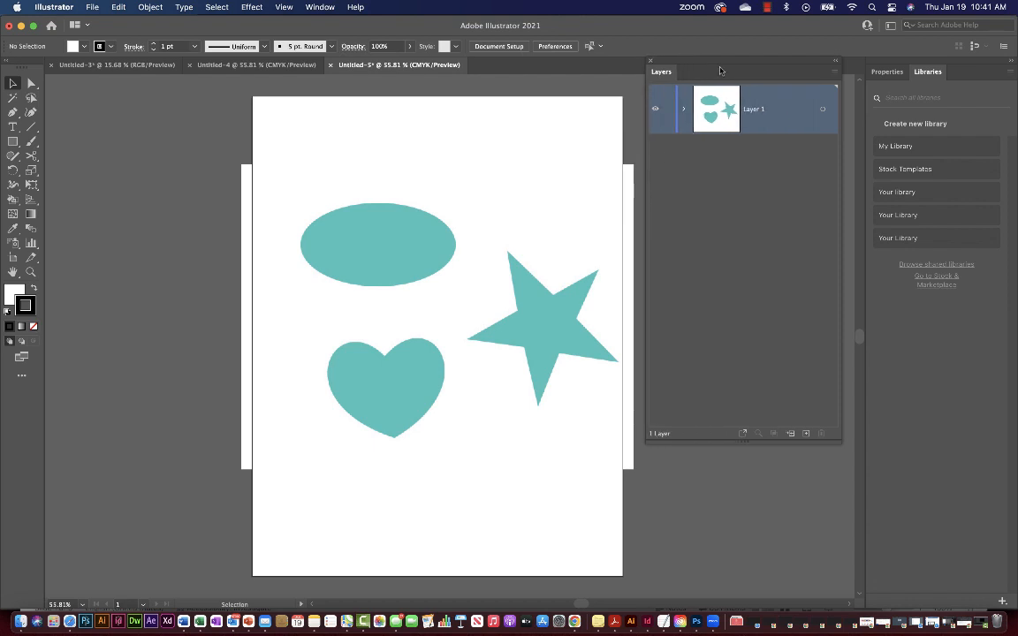
{"action": "left_click_drag", "start_coordinate": [720, 70], "coordinate": [730, 83]}
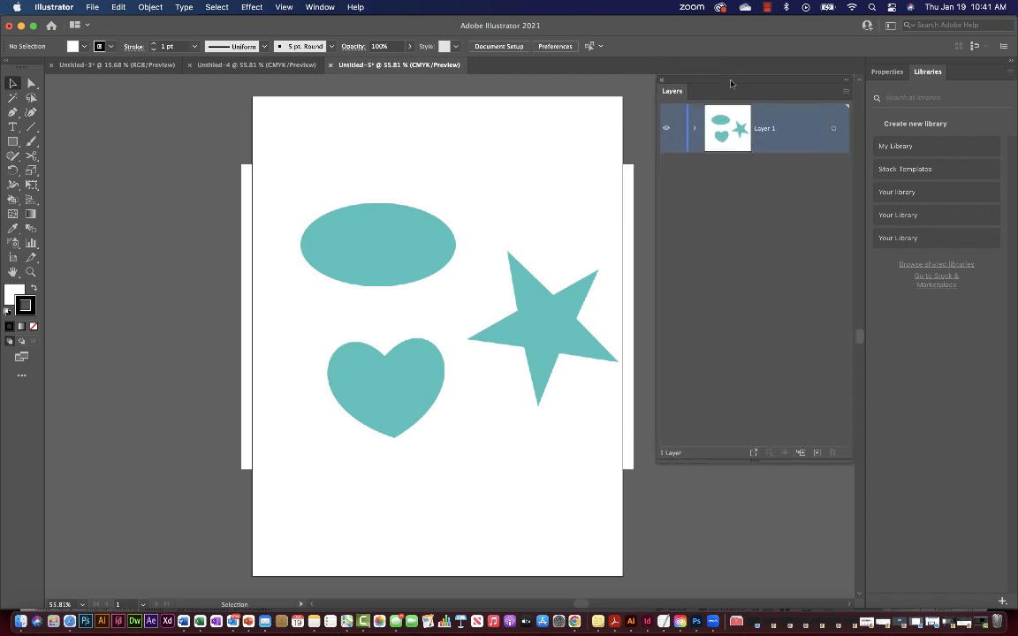
{"action": "left_click", "coordinate": [693, 130]}
{"action": "left_click", "coordinate": [693, 129]}
{"action": "left_click", "coordinate": [693, 130]}
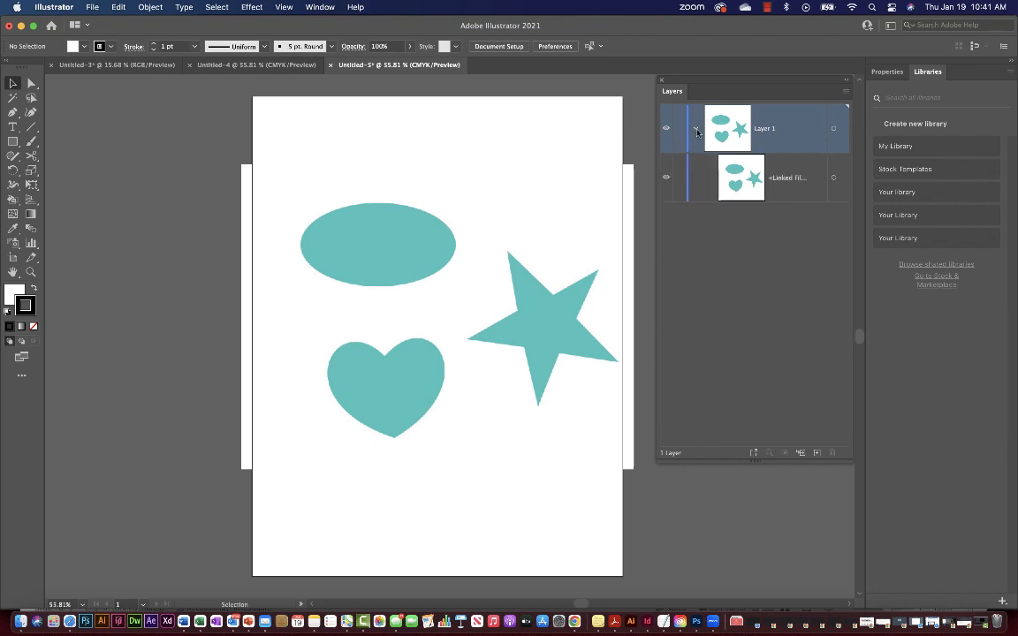
{"action": "left_click", "coordinate": [695, 130]}
{"action": "left_click", "coordinate": [695, 130]}
Lock Layer 1, add an empty Layer 2 above it, pick the Pen tool and focus the stroke colour.
{"action": "left_click", "coordinate": [680, 131]}
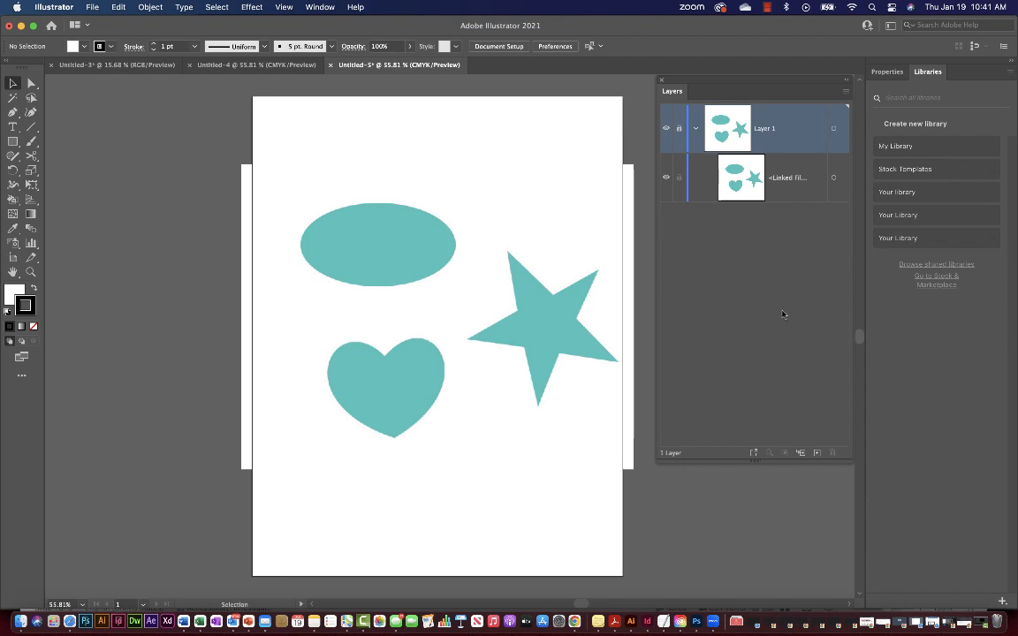
{"action": "left_click", "coordinate": [817, 453]}
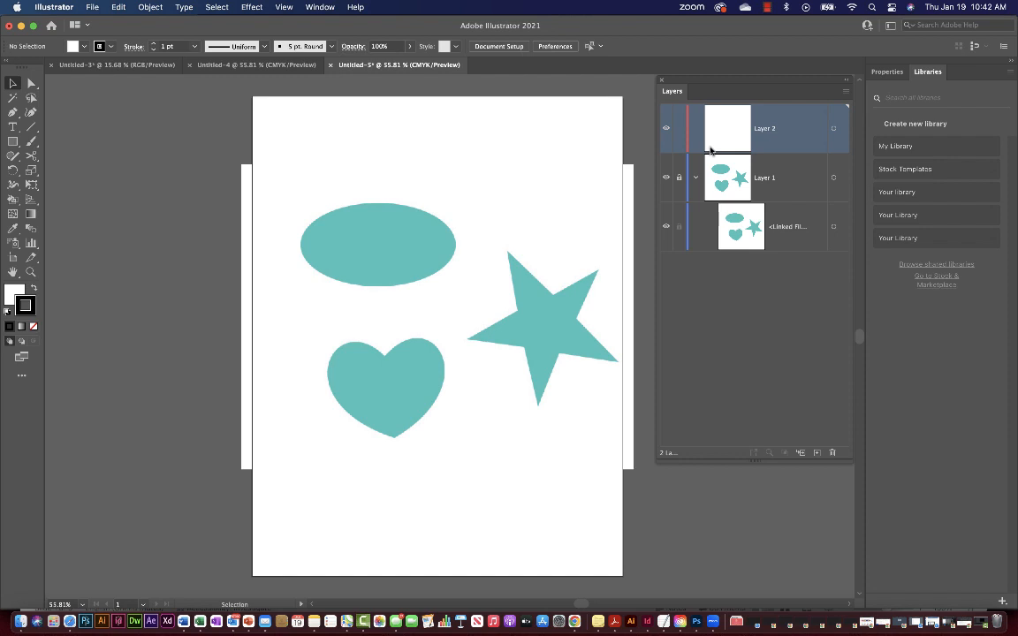
{"action": "key", "text": "p"}
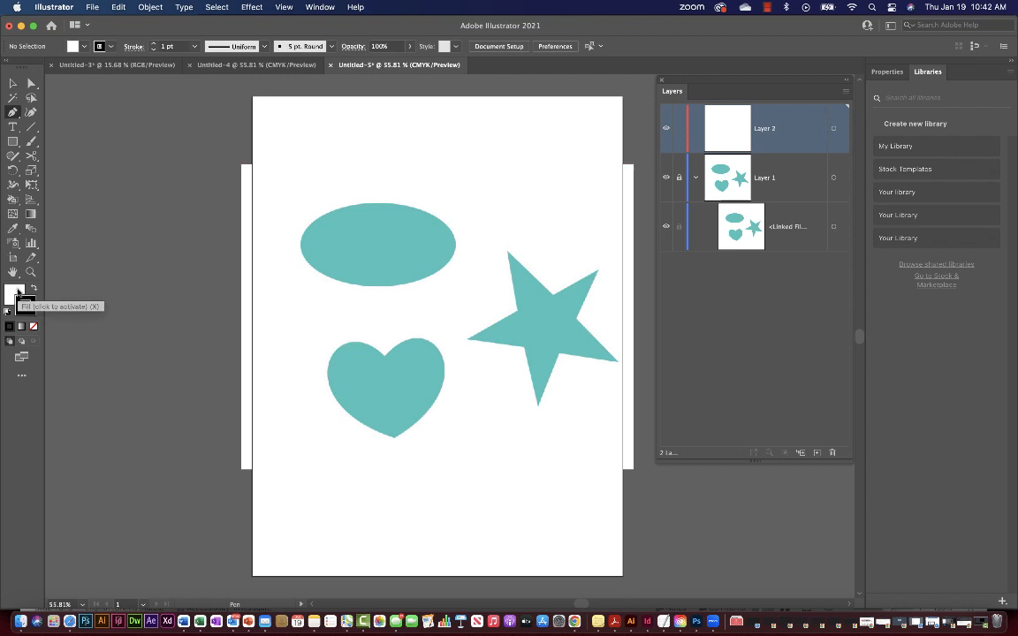
{"action": "key", "text": "x"}
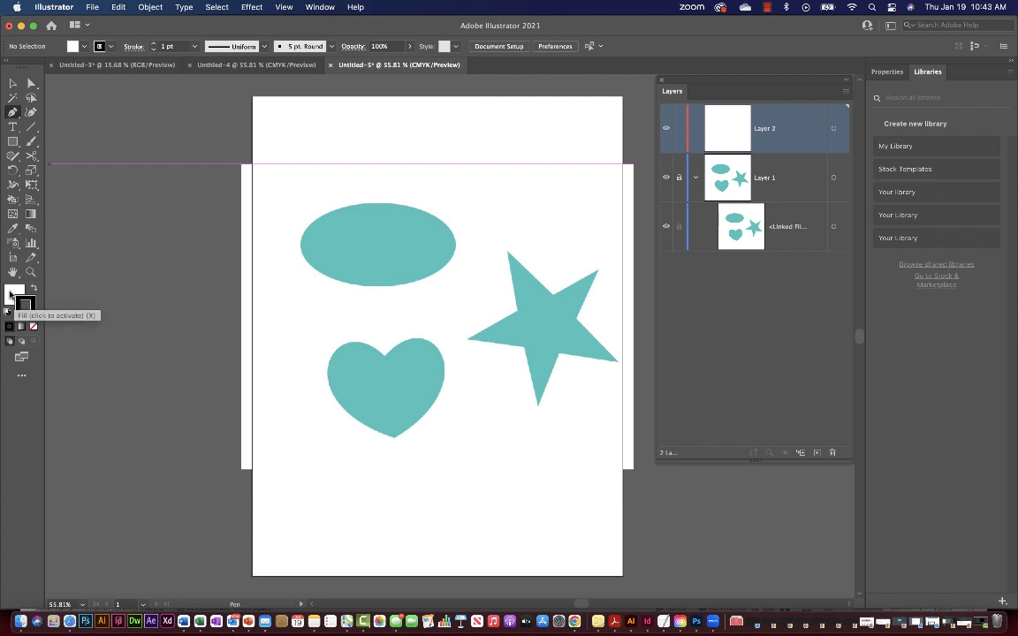
{"action": "left_click", "coordinate": [11, 294]}
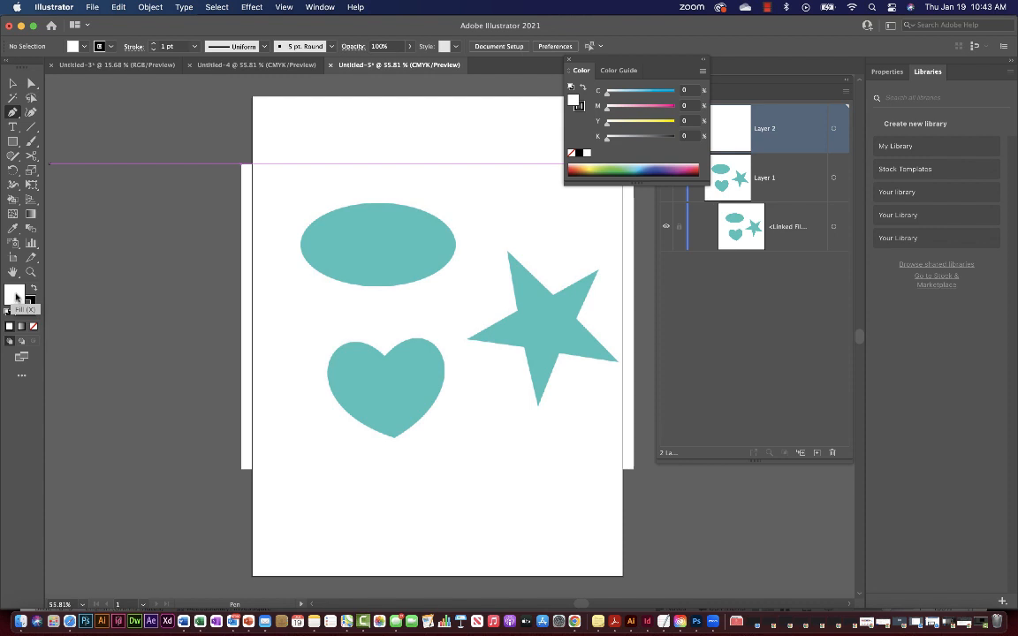
{"action": "left_click", "coordinate": [28, 304]}
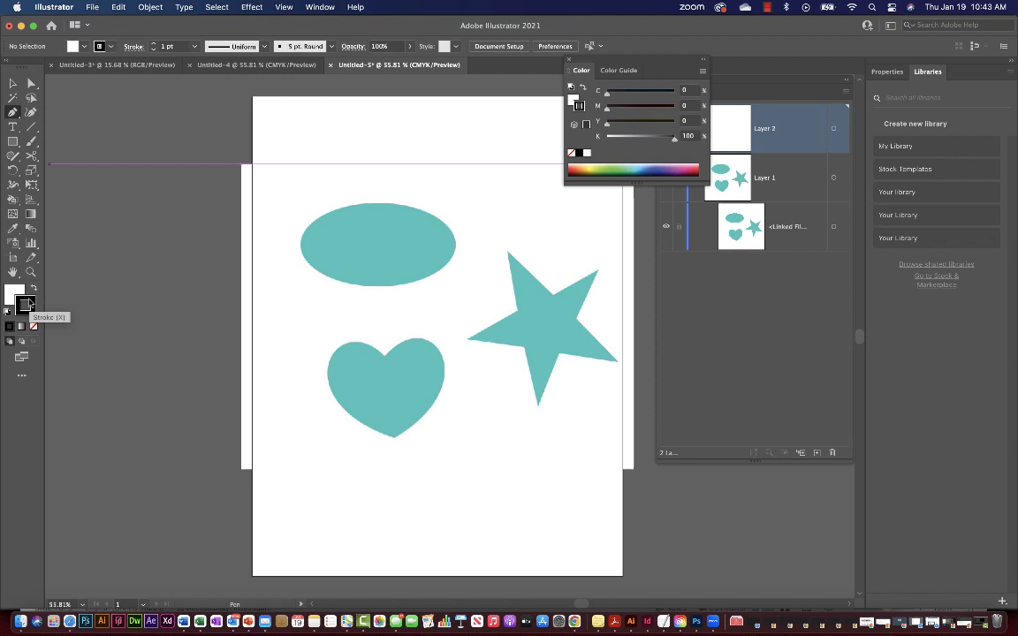
{"action": "left_click", "coordinate": [19, 292]}
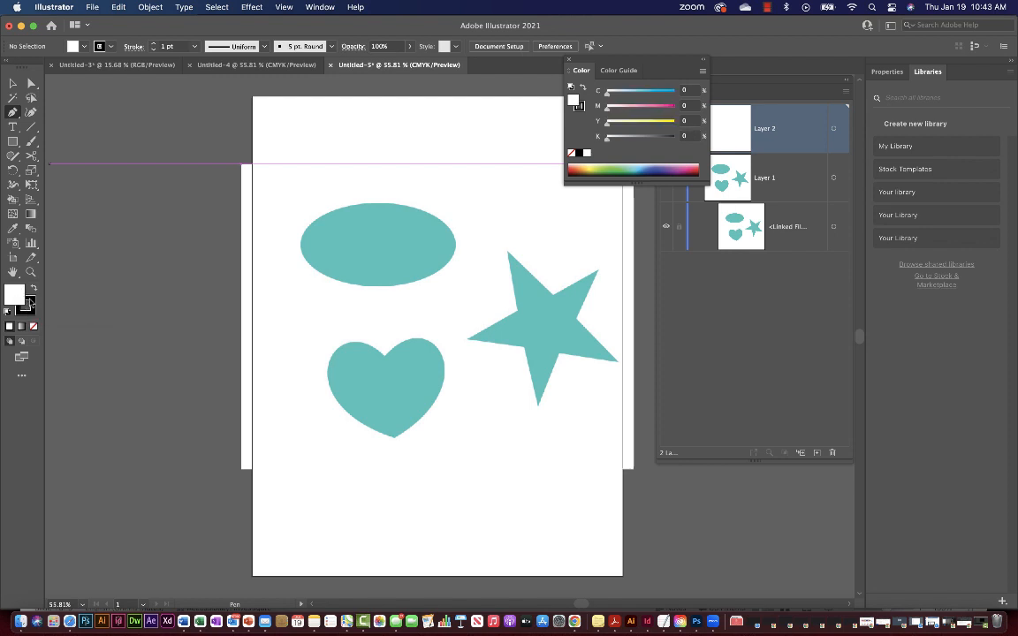
{"action": "left_click", "coordinate": [26, 303]}
{"action": "left_click", "coordinate": [12, 295]}
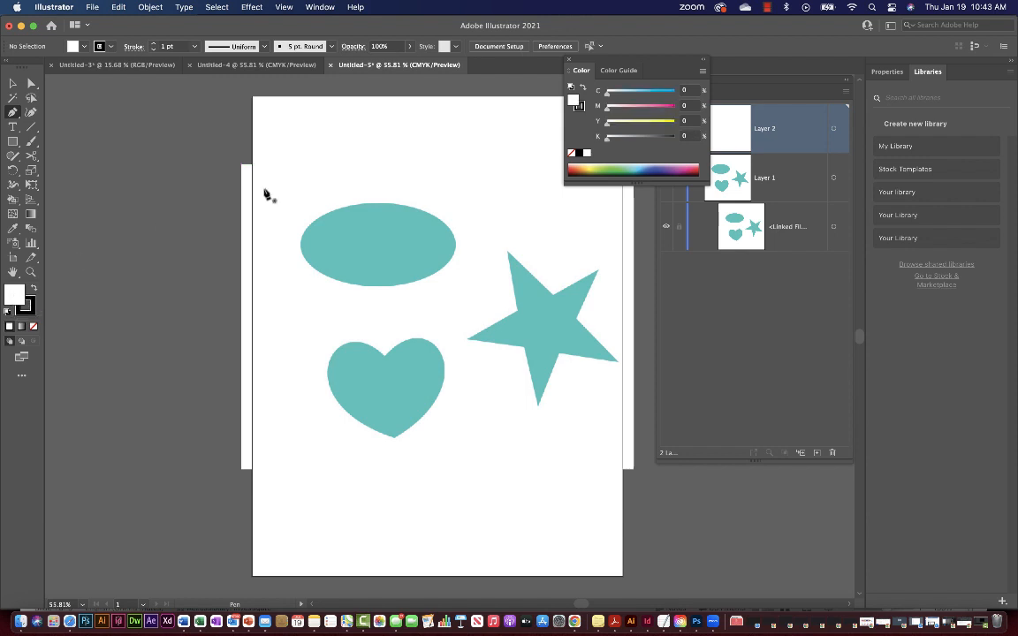
{"action": "left_click", "coordinate": [642, 166]}
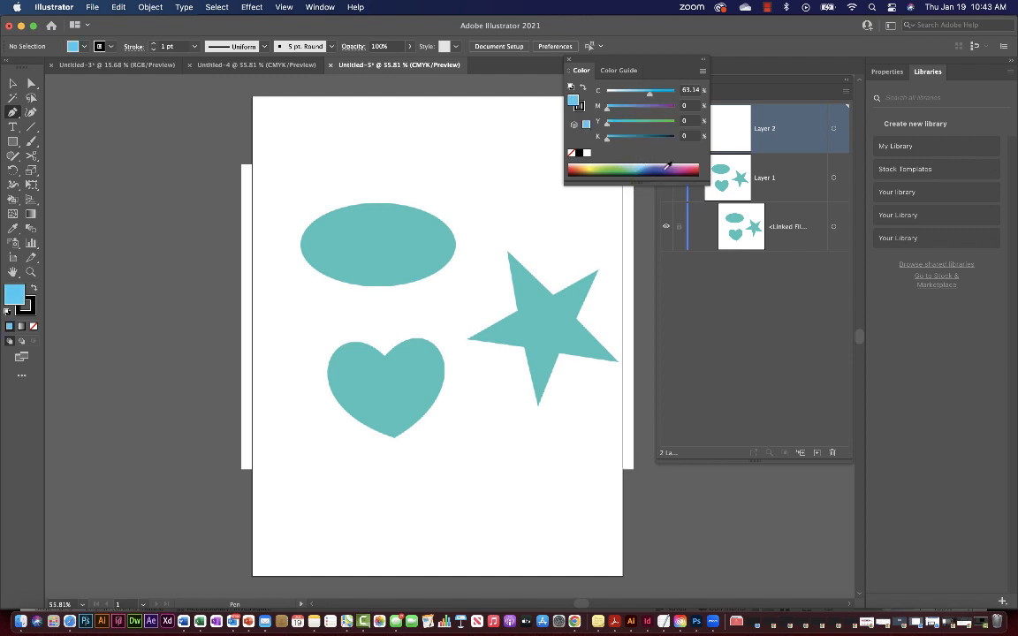
{"action": "left_click", "coordinate": [666, 167]}
{"action": "left_click", "coordinate": [611, 168]}
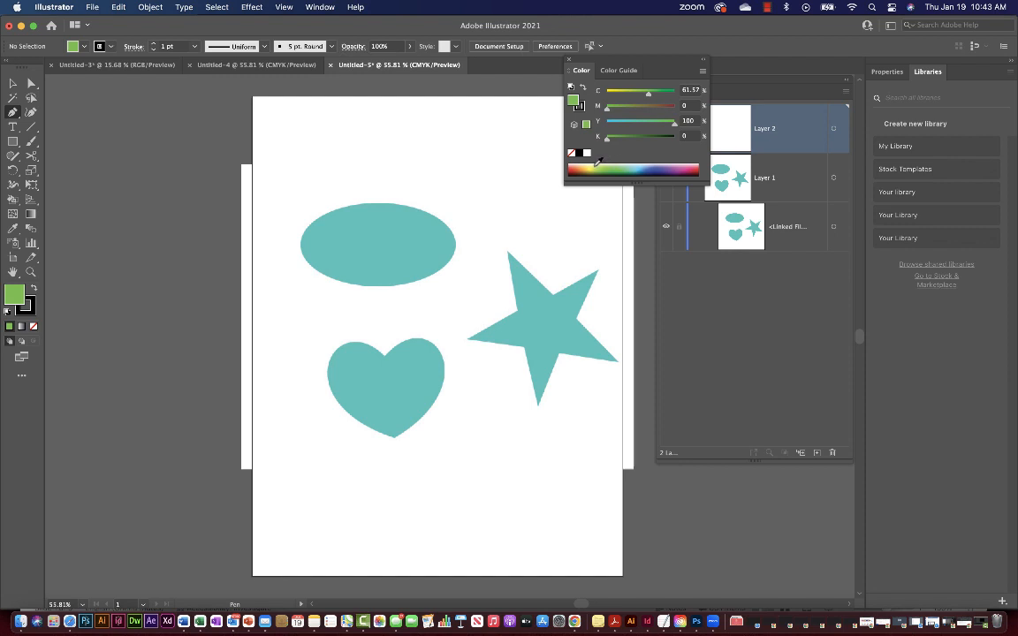
{"action": "left_click", "coordinate": [601, 168]}
{"action": "left_click", "coordinate": [593, 168]}
{"action": "left_click", "coordinate": [605, 168]}
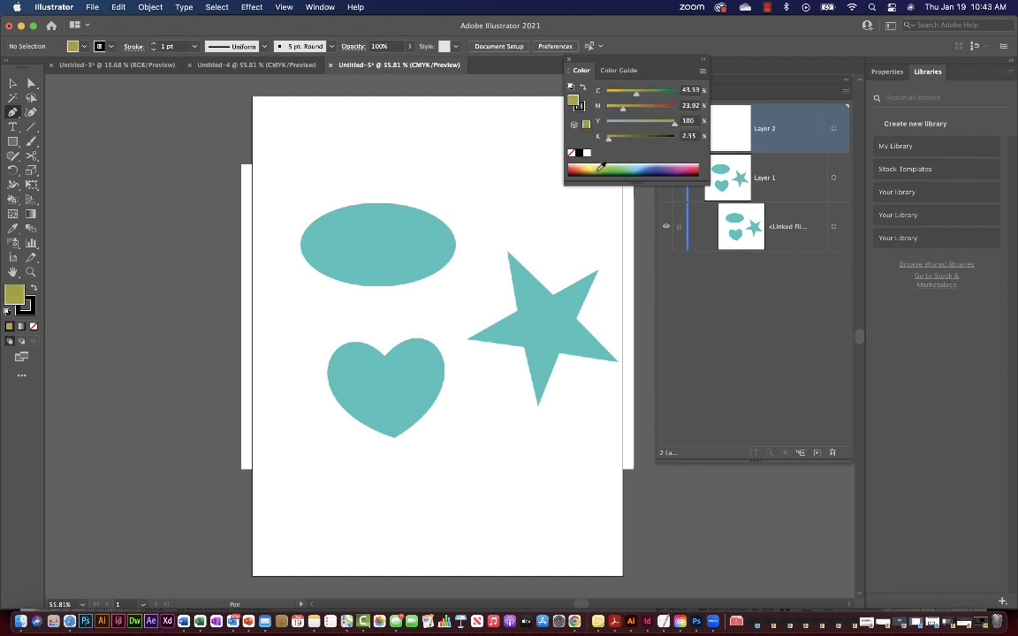
{"action": "left_click", "coordinate": [616, 168]}
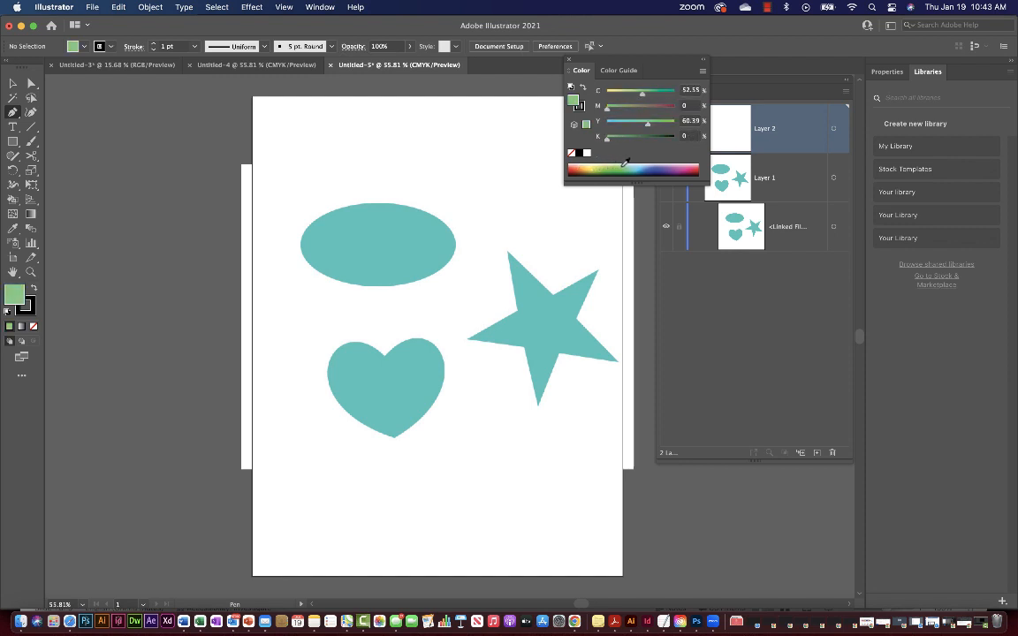
{"action": "left_click", "coordinate": [624, 168]}
{"action": "left_click", "coordinate": [599, 166]}
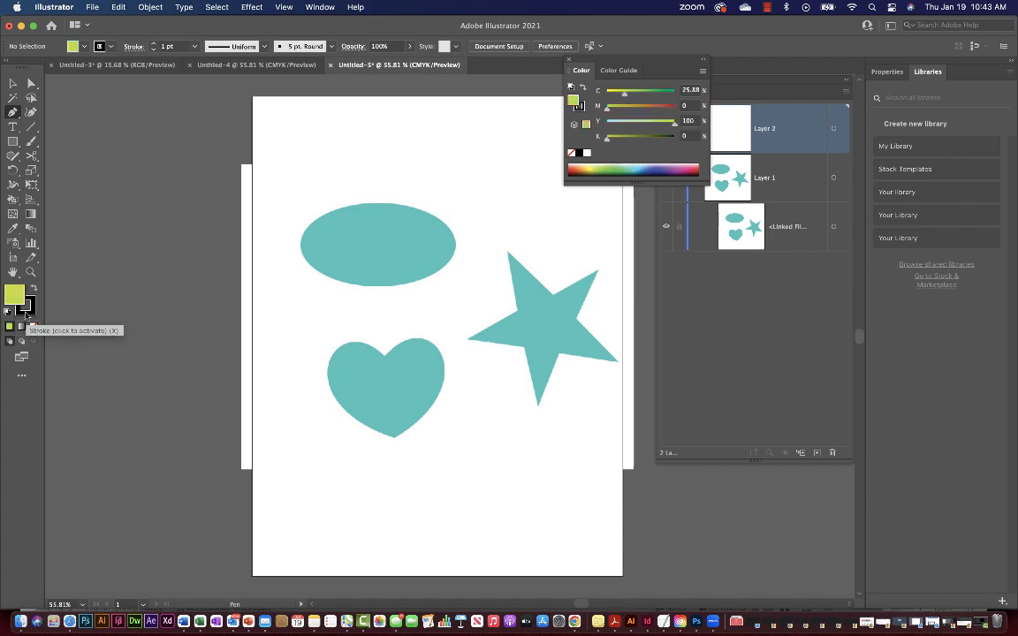
{"action": "left_click", "coordinate": [634, 164]}
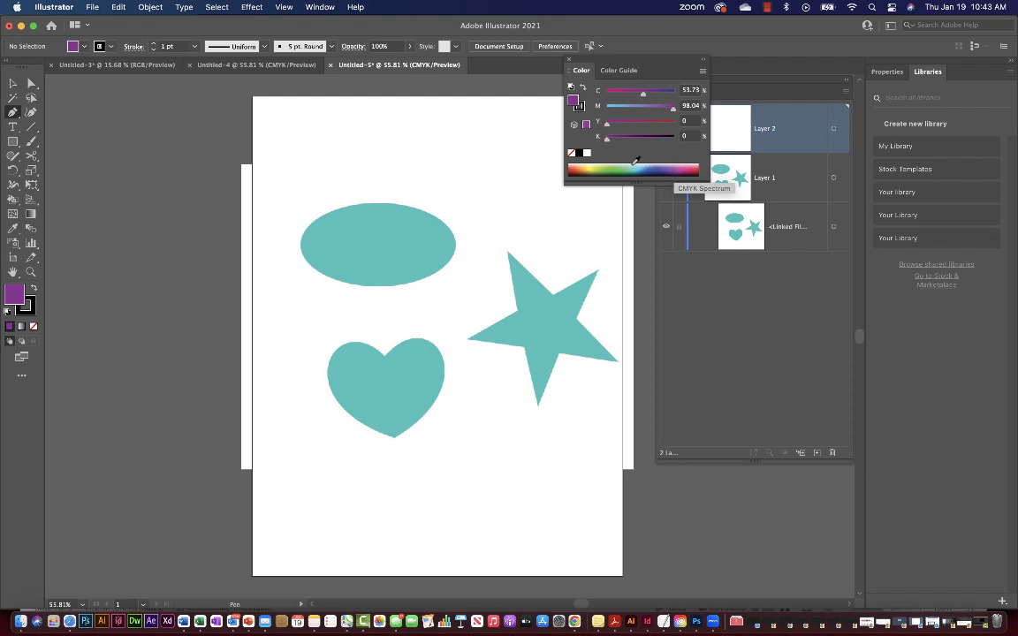
{"action": "left_click", "coordinate": [682, 166]}
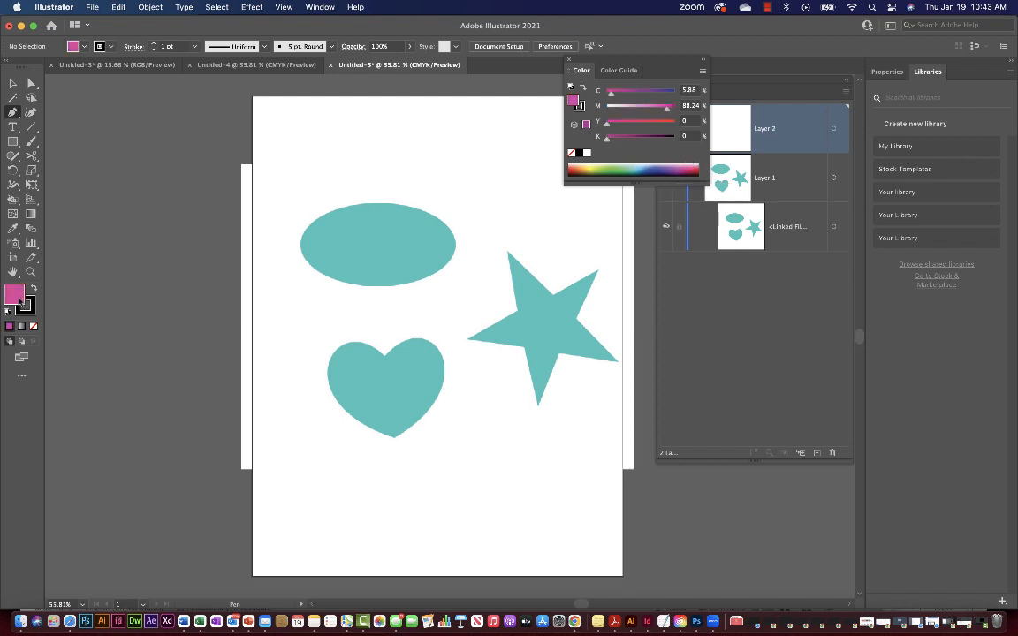
{"action": "left_click", "coordinate": [29, 309]}
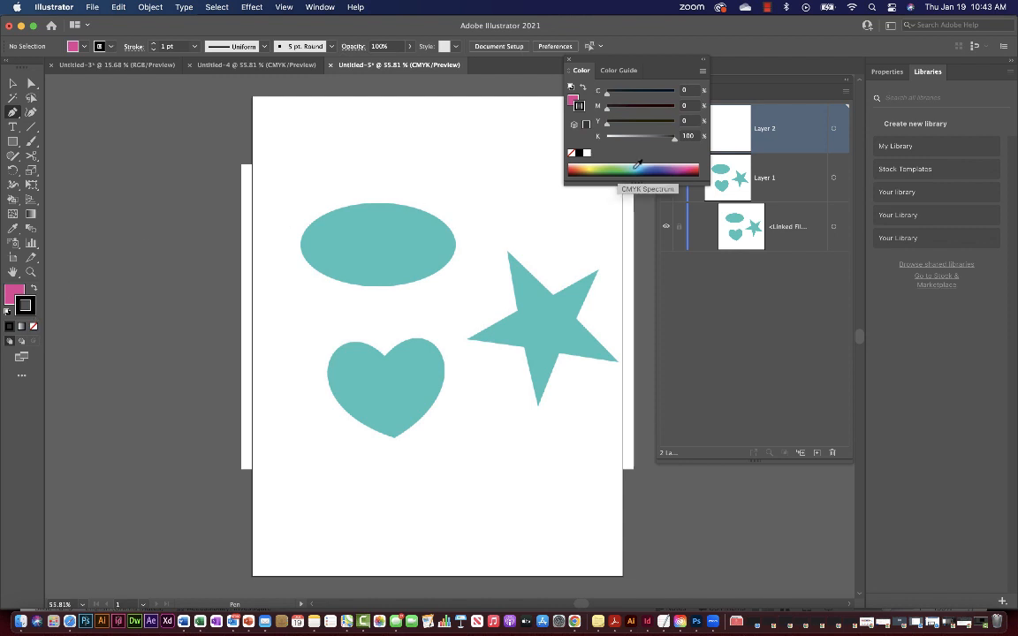
{"action": "left_click", "coordinate": [610, 165]}
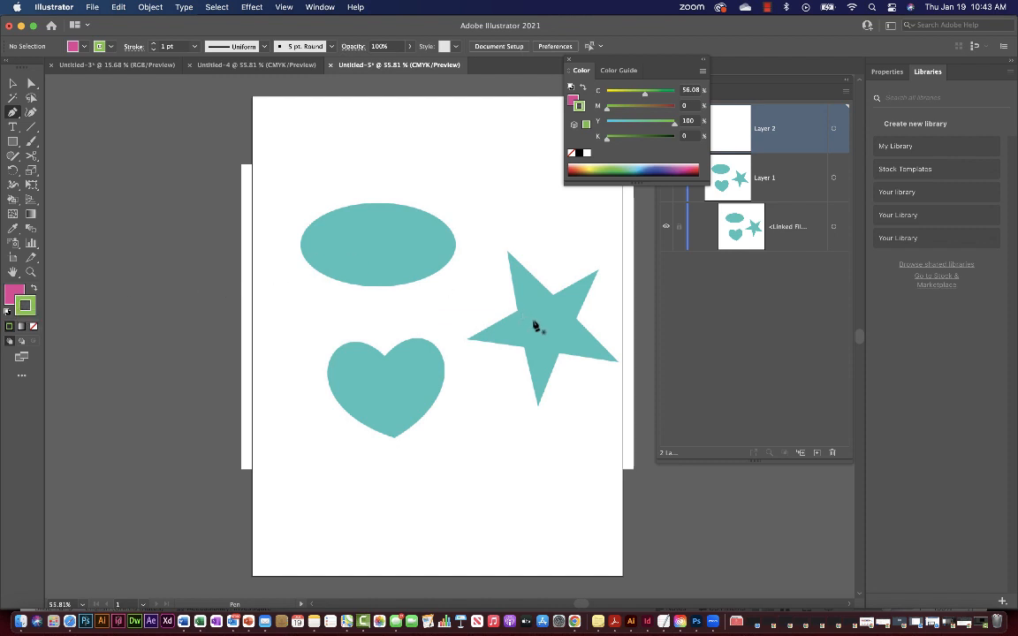
{"action": "scroll", "coordinate": [535, 327], "scroll_direction": "up", "scroll_amount": 5}
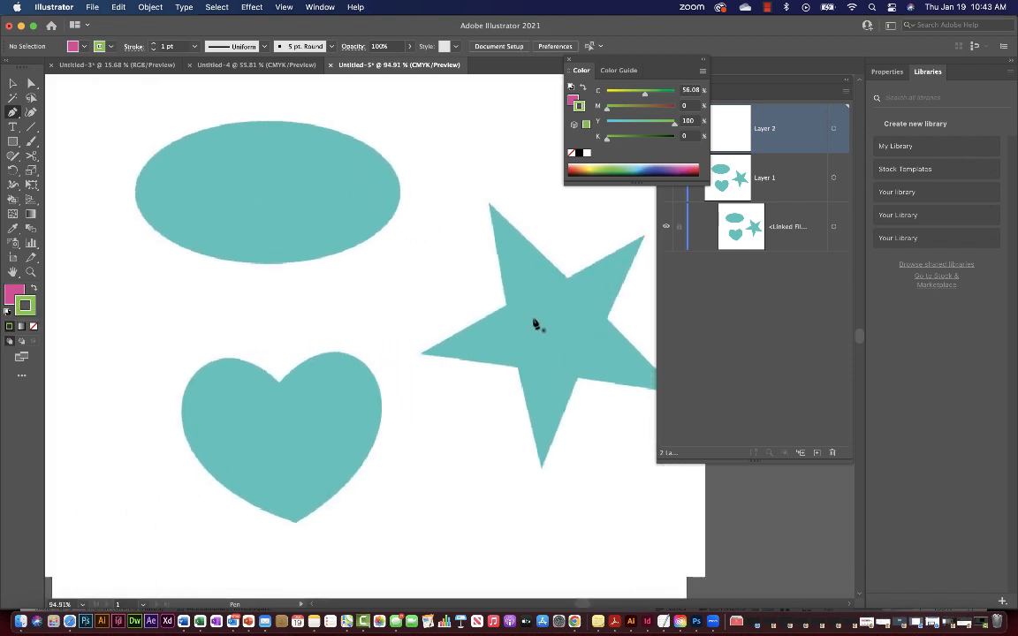
{"action": "scroll", "coordinate": [531, 325], "scroll_direction": "up", "scroll_amount": 5}
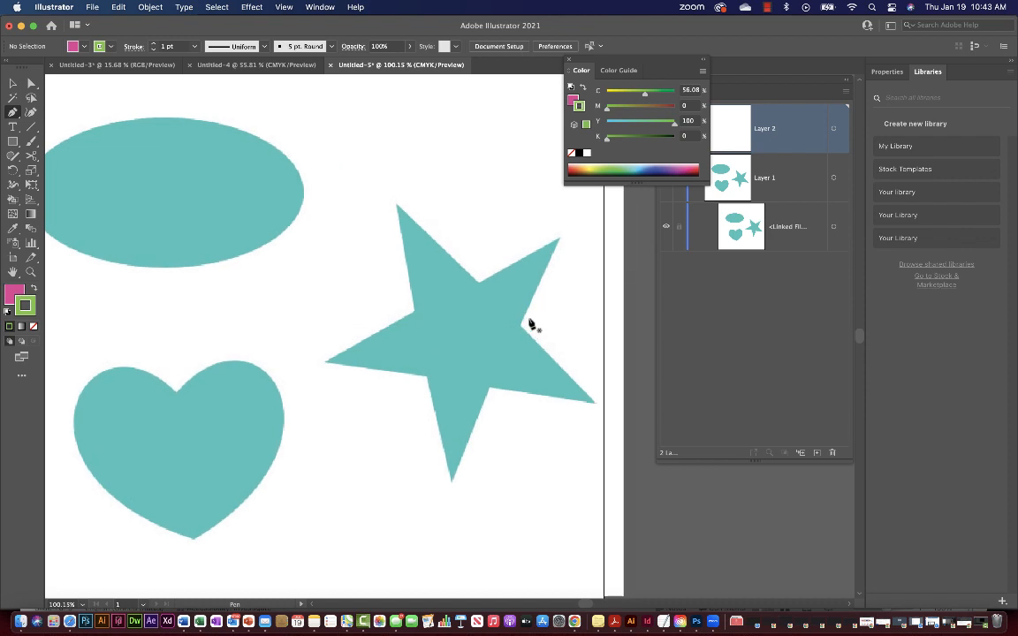
{"action": "scroll", "coordinate": [530, 325], "scroll_direction": "down", "scroll_amount": 6}
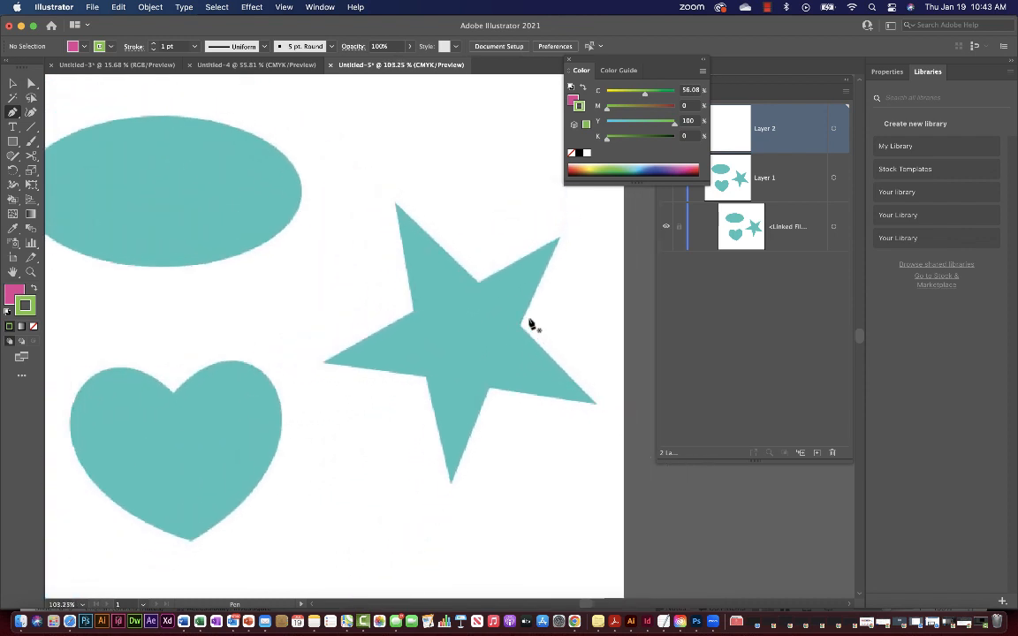
{"action": "scroll", "coordinate": [530, 325], "scroll_direction": "up", "scroll_amount": 2}
{"action": "scroll", "coordinate": [530, 325], "scroll_direction": "up", "scroll_amount": 1}
{"action": "scroll", "coordinate": [530, 325], "scroll_direction": "down", "scroll_amount": 1}
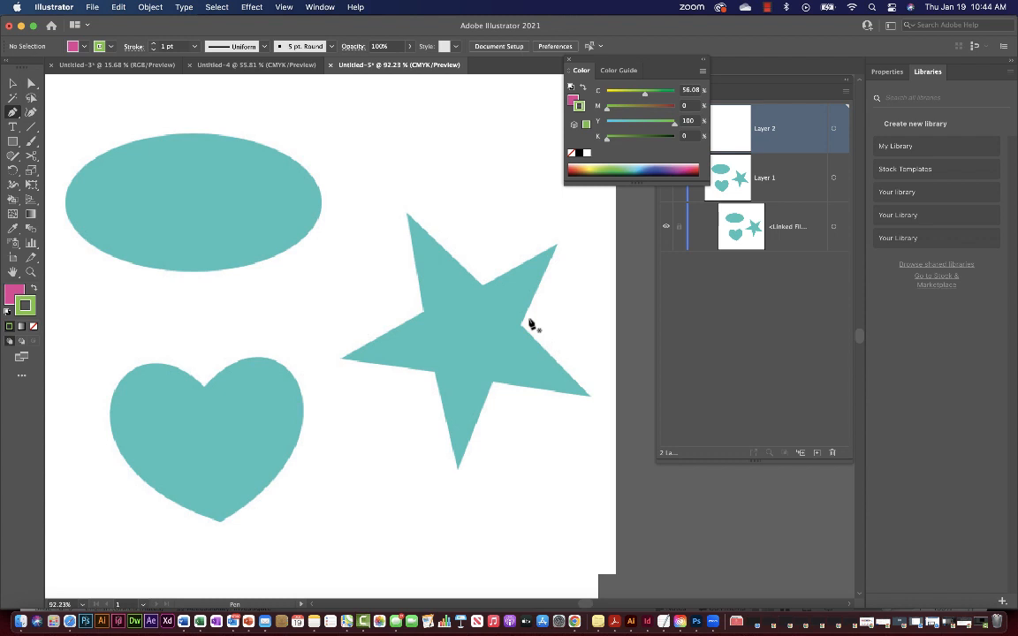
{"action": "scroll", "coordinate": [530, 325], "scroll_direction": "down", "scroll_amount": 1}
{"action": "scroll", "coordinate": [530, 325], "scroll_direction": "up", "scroll_amount": 2}
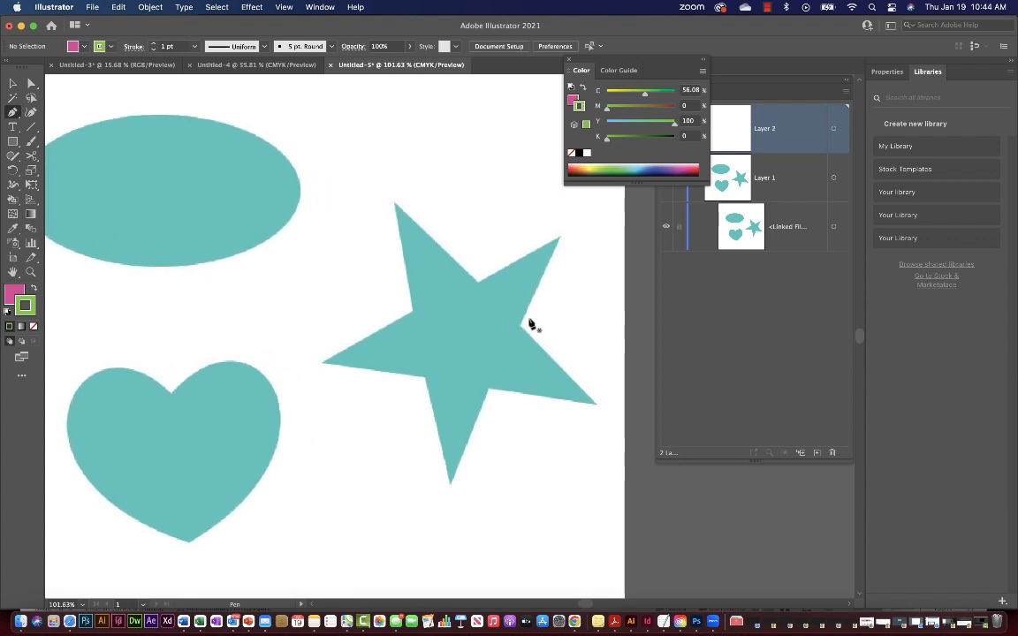
{"action": "scroll", "coordinate": [530, 325], "scroll_direction": "down", "scroll_amount": 1}
{"action": "scroll", "coordinate": [530, 324], "scroll_direction": "right", "scroll_amount": 1}
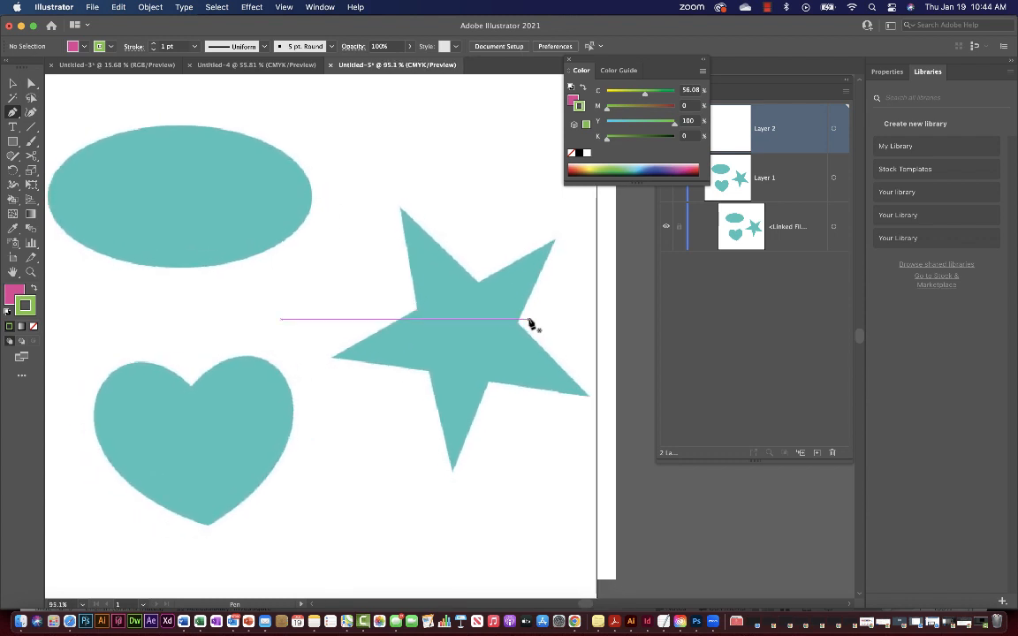
{"action": "scroll", "coordinate": [530, 324], "scroll_direction": "right", "scroll_amount": 1}
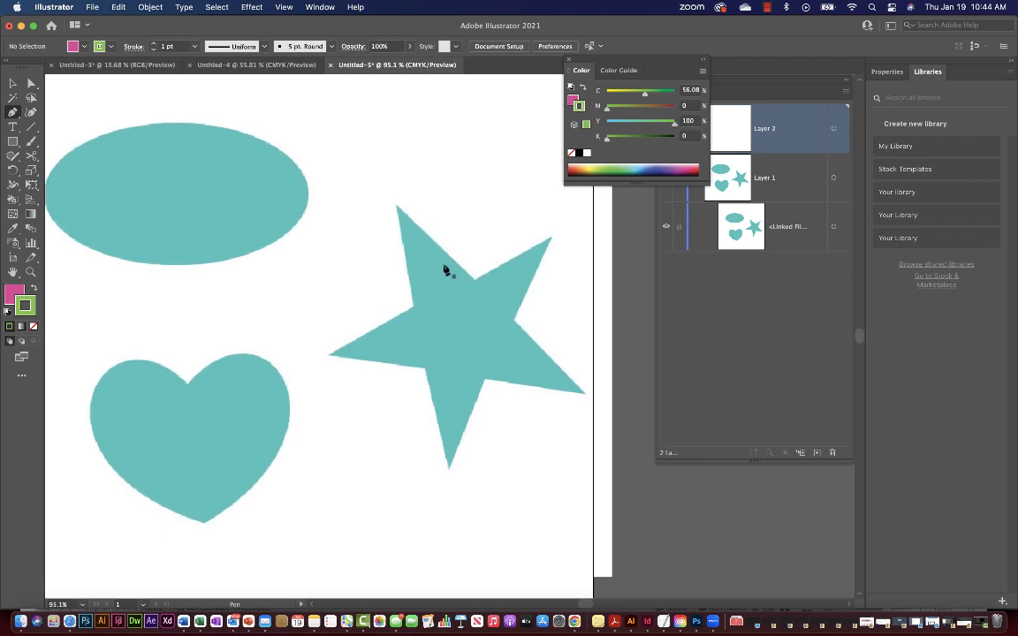
{"action": "scroll", "coordinate": [444, 298], "scroll_direction": "down", "scroll_amount": 3}
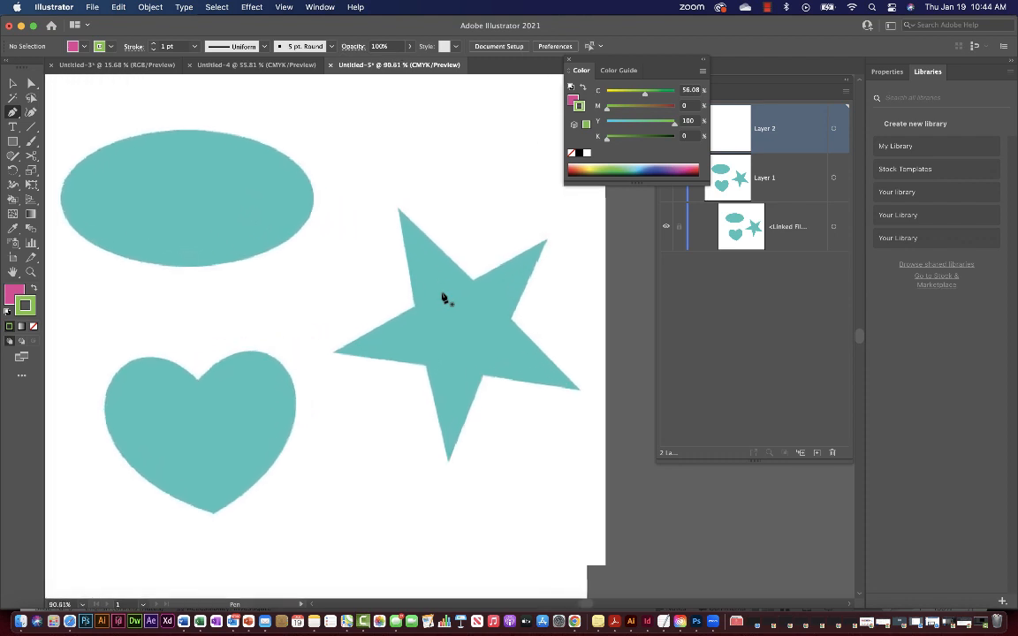
{"action": "scroll", "coordinate": [444, 298], "scroll_direction": "up", "scroll_amount": 2}
{"action": "scroll", "coordinate": [444, 298], "scroll_direction": "down", "scroll_amount": 2}
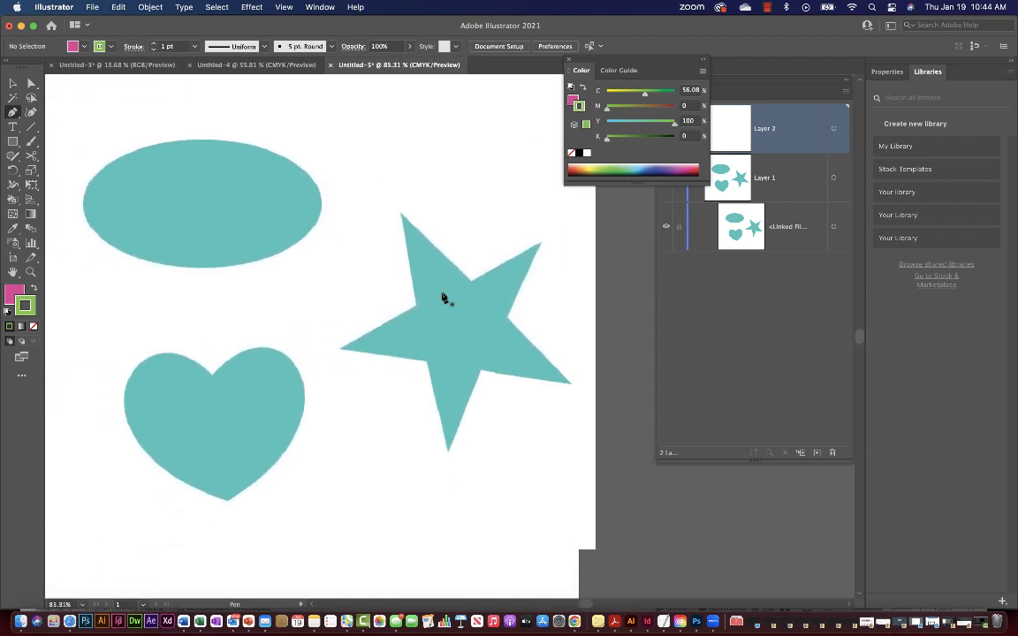
{"action": "scroll", "coordinate": [443, 298], "scroll_direction": "up", "scroll_amount": 1}
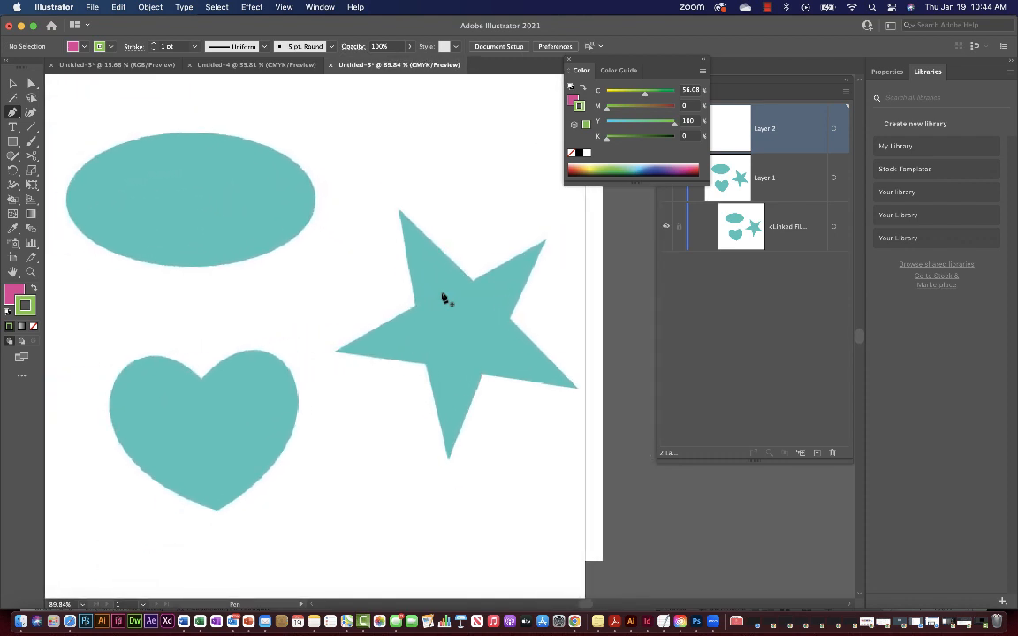
Close the Color panel, switch the right dock to Properties, and zoom into the star at 112%.
{"action": "left_click", "coordinate": [570, 60]}
{"action": "left_click", "coordinate": [890, 72]}
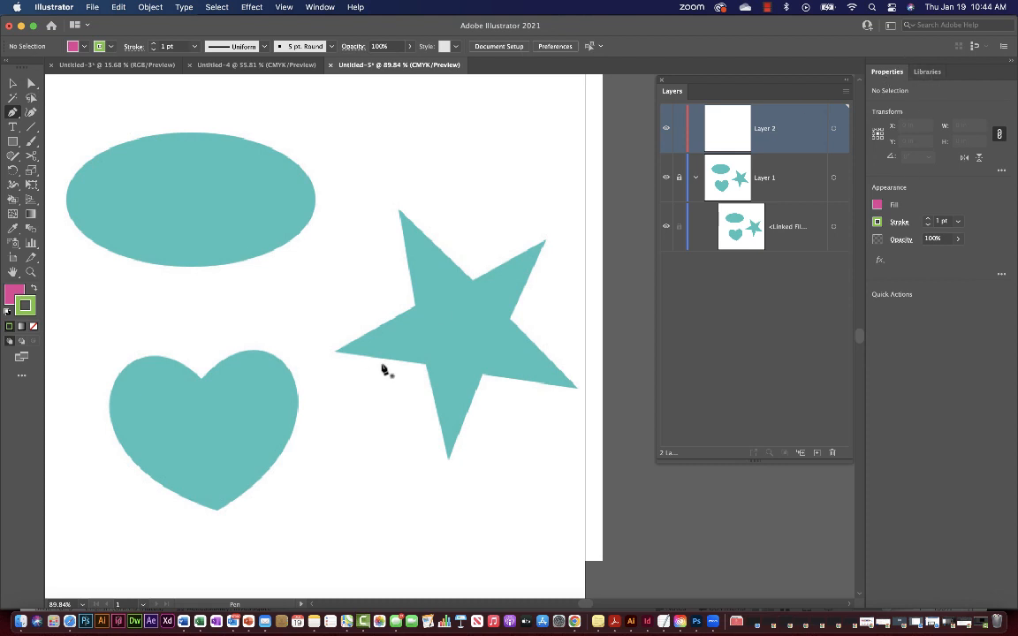
{"action": "scroll", "coordinate": [461, 363], "scroll_direction": "up", "scroll_amount": 3}
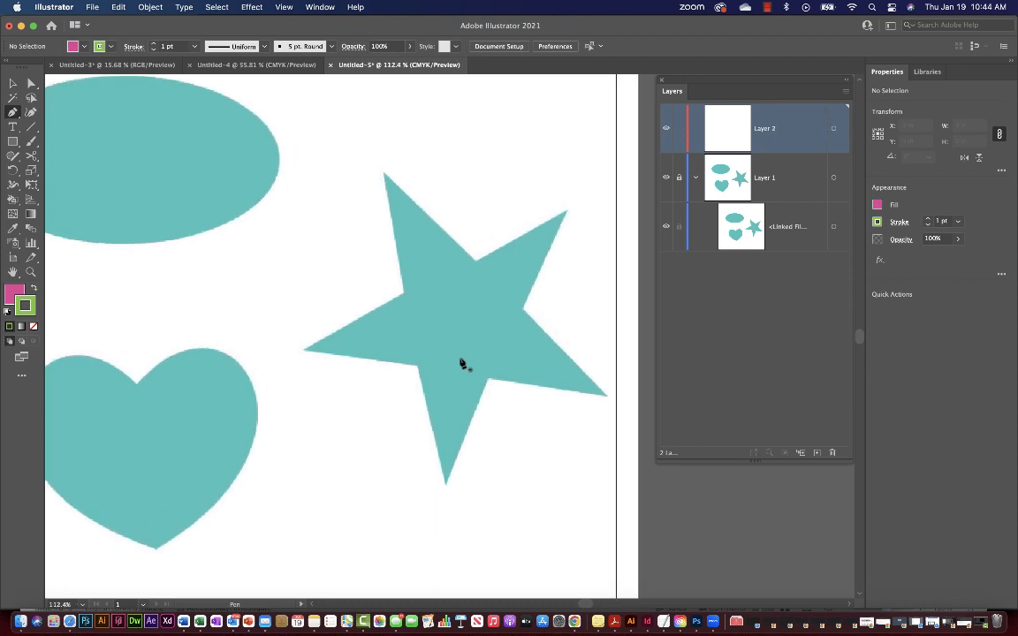
{"action": "scroll", "coordinate": [520, 354], "scroll_direction": "right", "scroll_amount": 3}
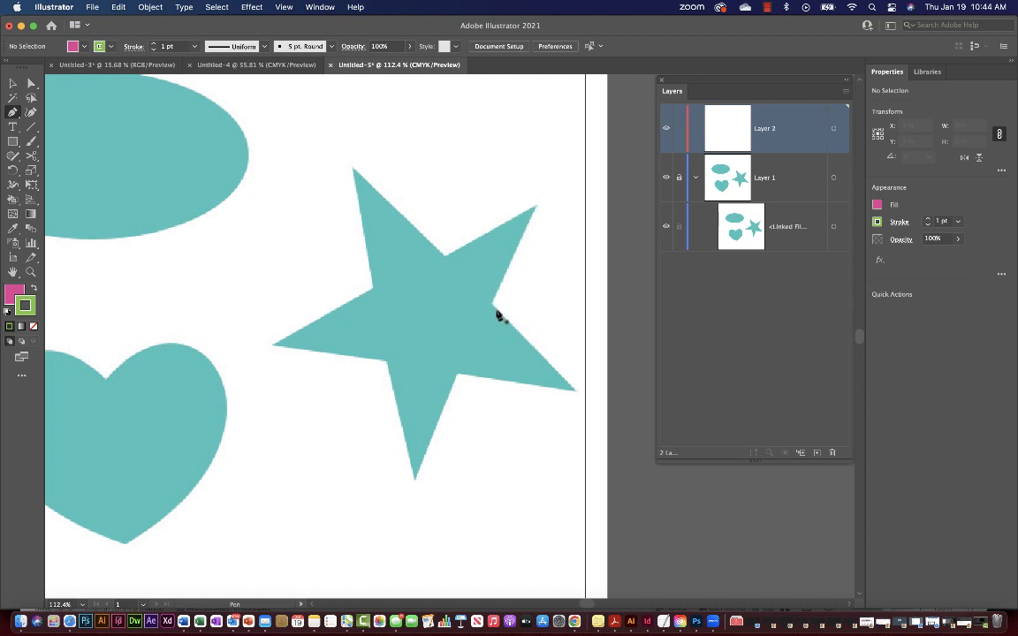
Pen-trace the teal star's five tips and five inner corners, closing the path at the starting corner.
{"action": "left_click", "coordinate": [445, 258]}
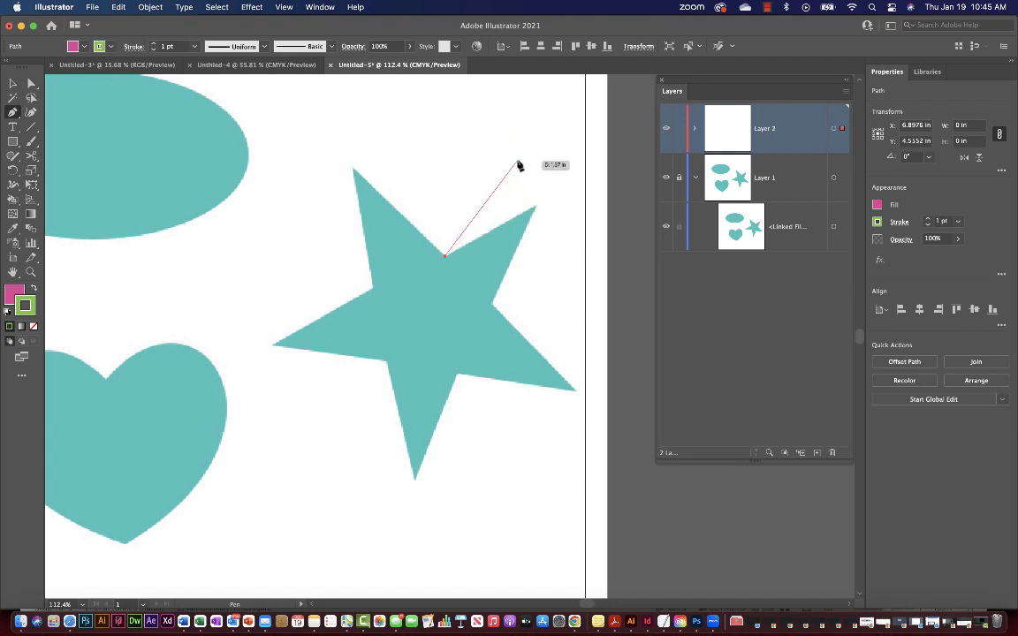
{"action": "left_click", "coordinate": [535, 209]}
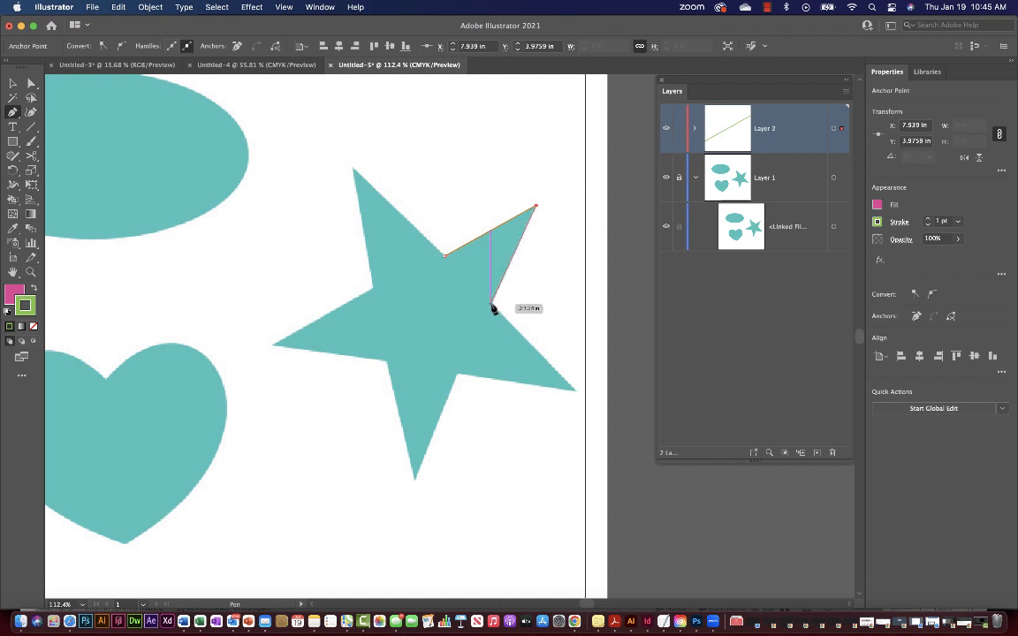
{"action": "left_click", "coordinate": [492, 307]}
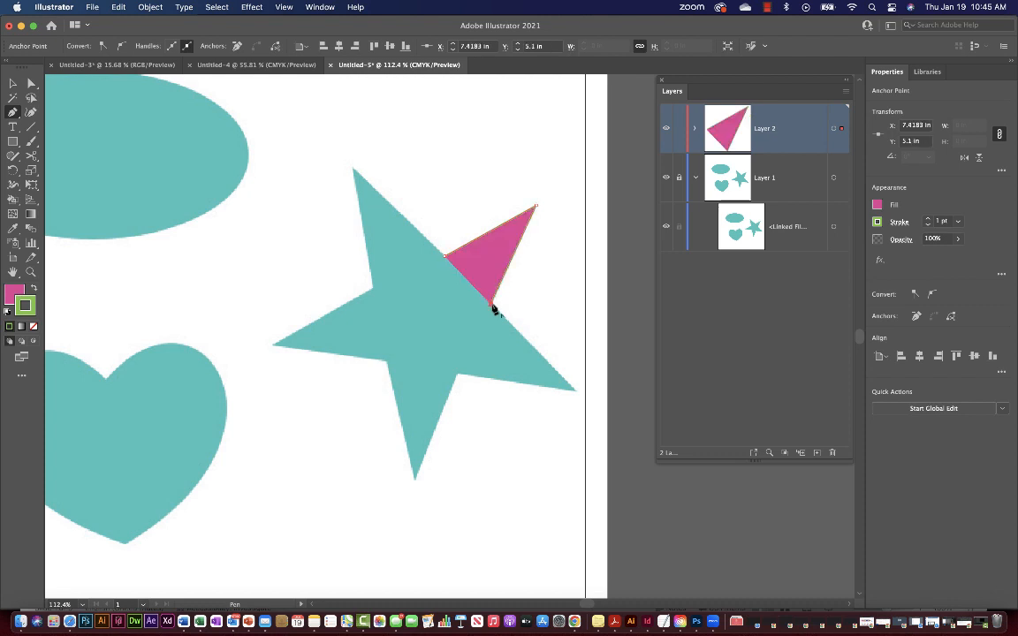
{"action": "left_click", "coordinate": [573, 389]}
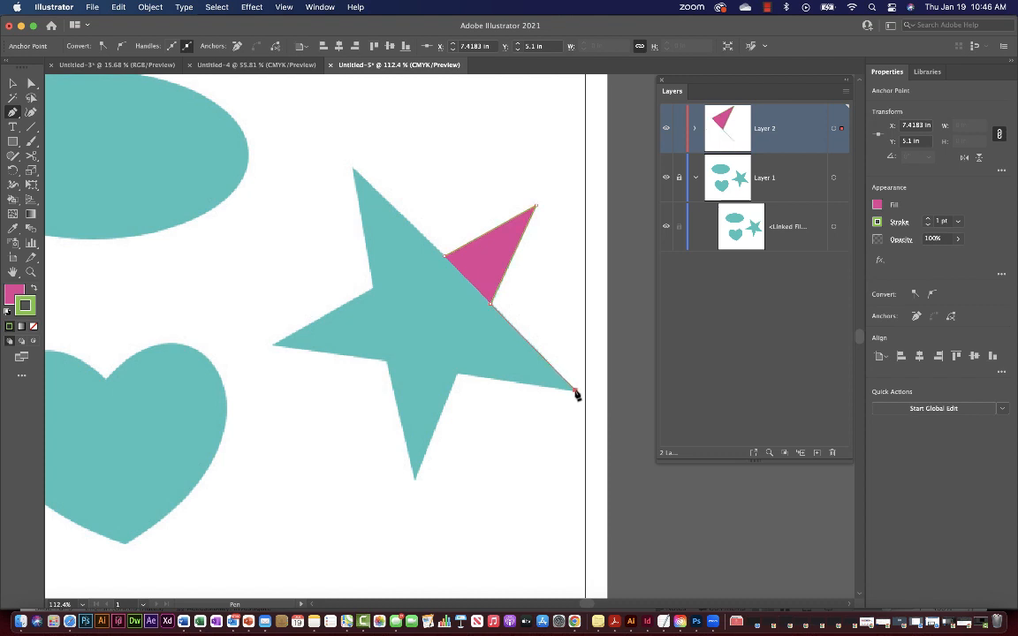
{"action": "left_click", "coordinate": [455, 376]}
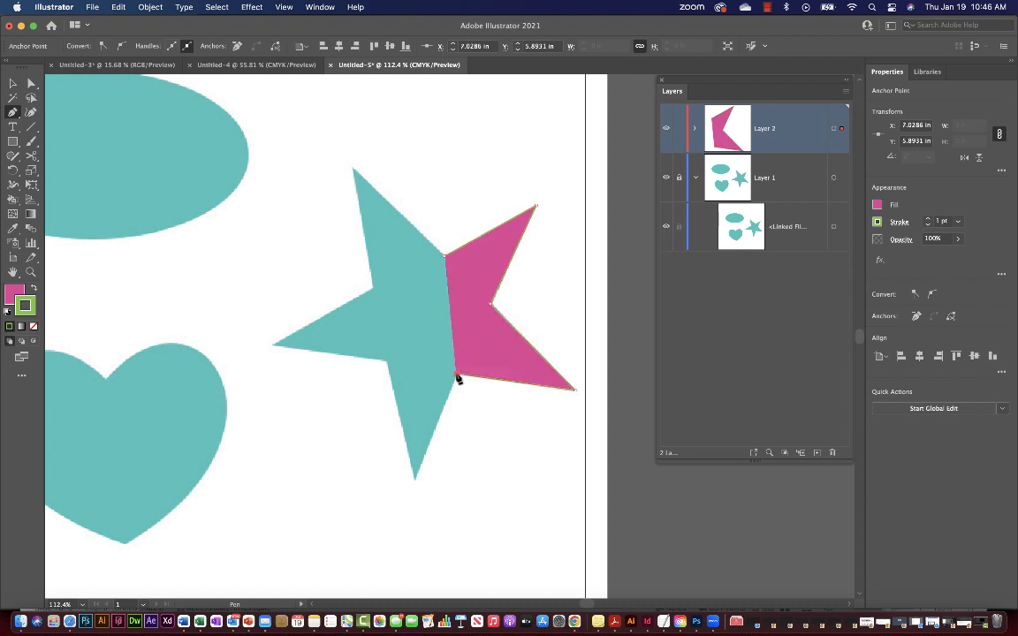
{"action": "left_click", "coordinate": [416, 478]}
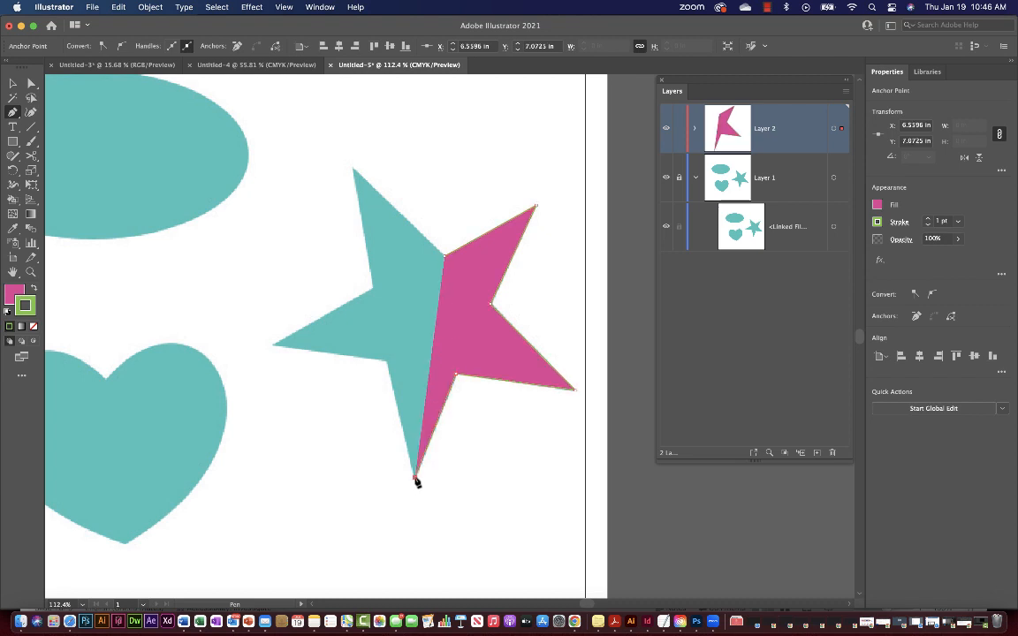
{"action": "left_click", "coordinate": [387, 362]}
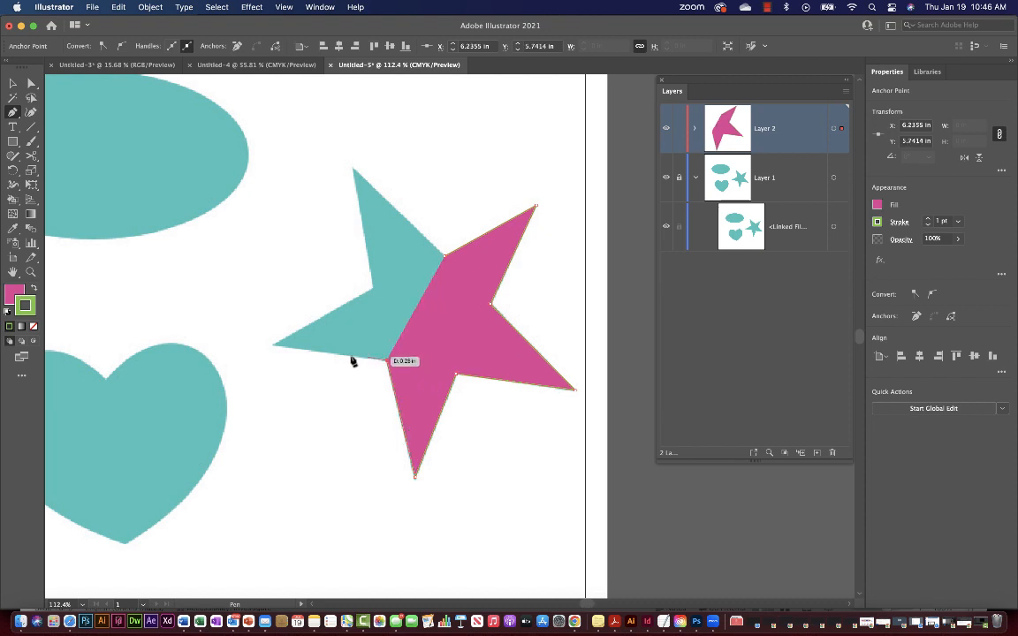
{"action": "left_click", "coordinate": [273, 347]}
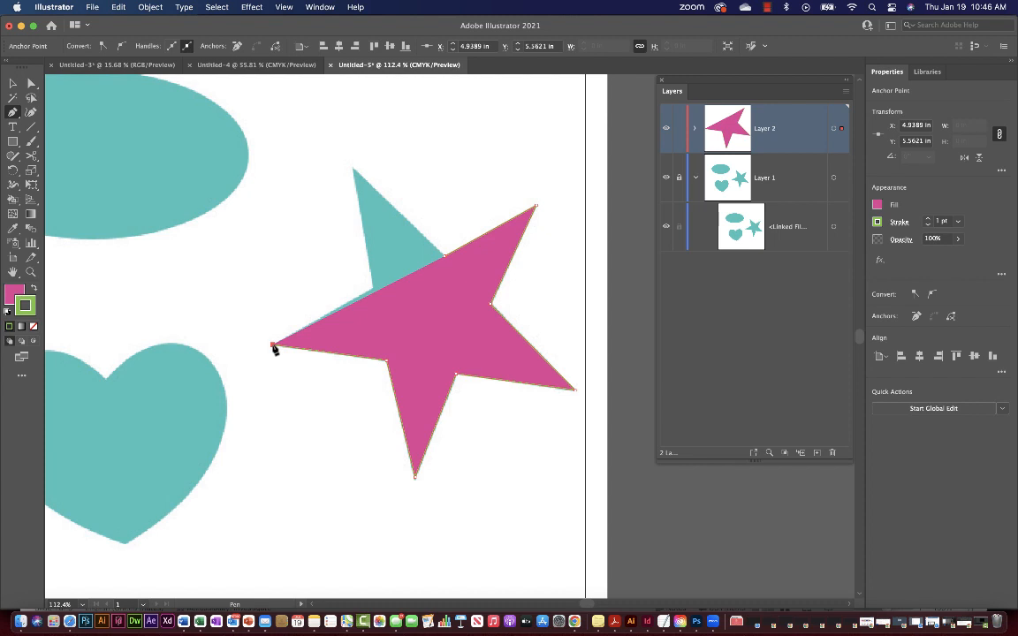
{"action": "left_click", "coordinate": [375, 290]}
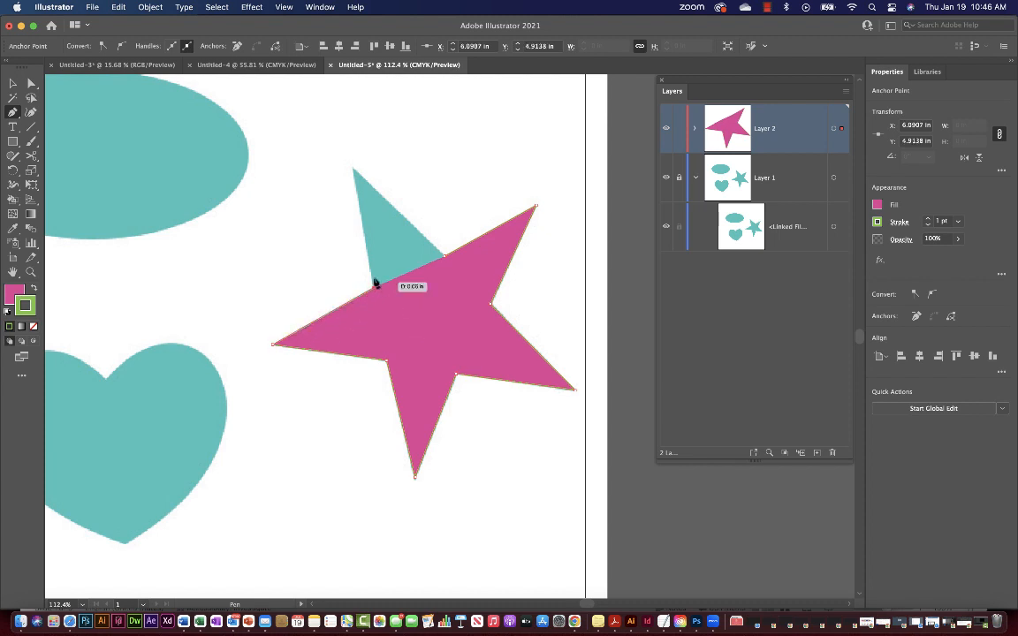
{"action": "left_click", "coordinate": [352, 170]}
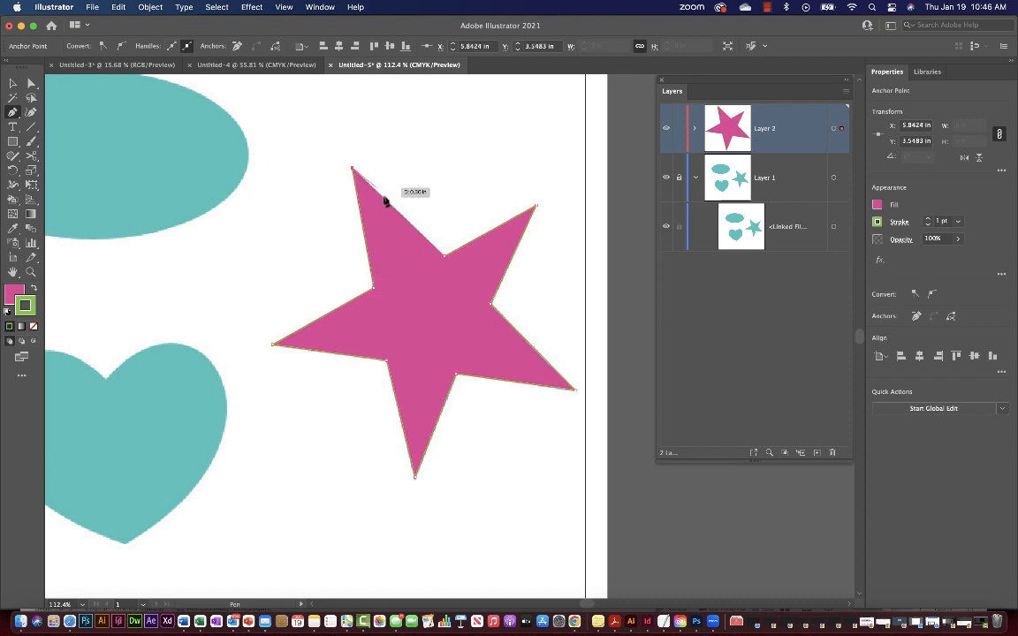
{"action": "left_click", "coordinate": [444, 258]}
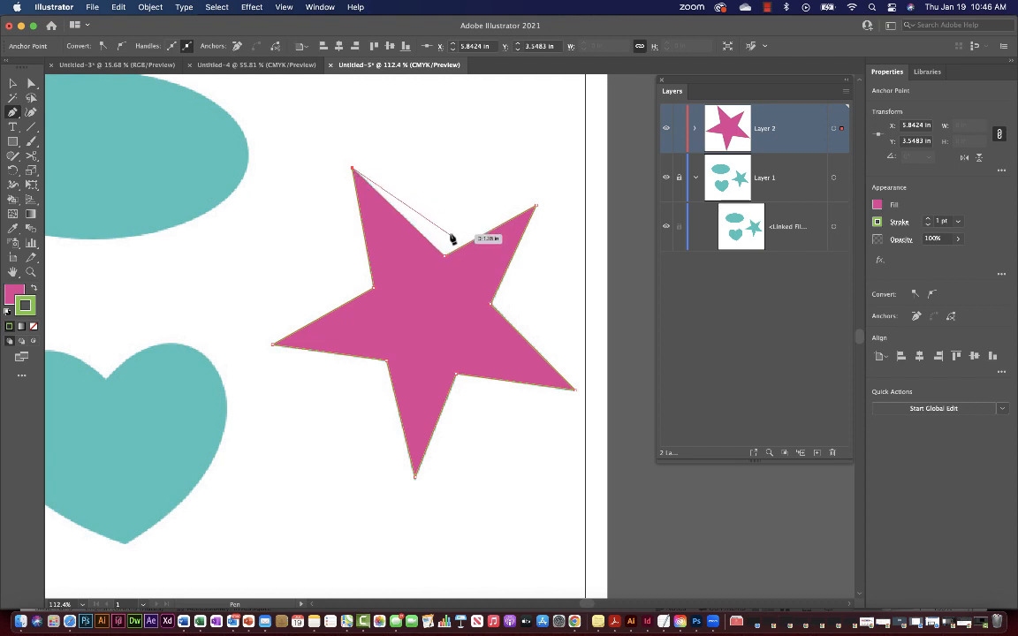
{"action": "left_click", "coordinate": [445, 258]}
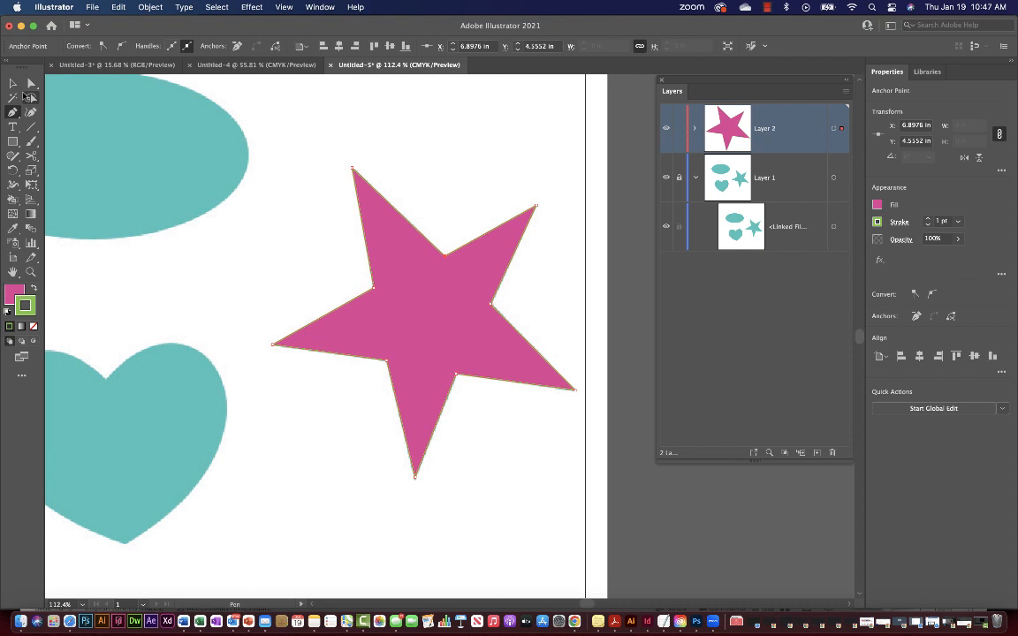
{"action": "left_click", "coordinate": [115, 7]}
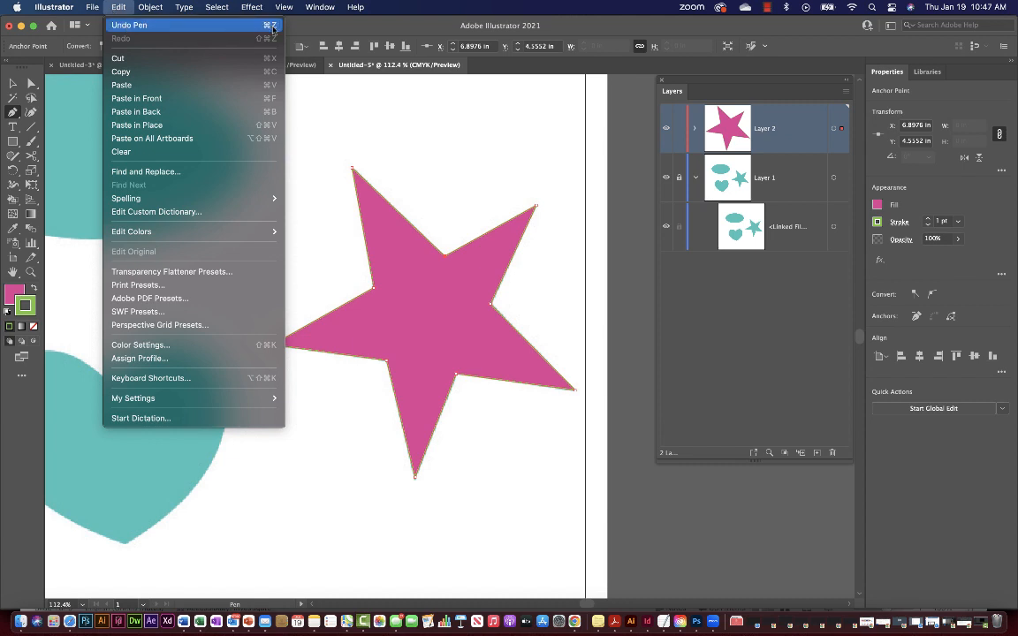
{"action": "left_click", "coordinate": [124, 7]}
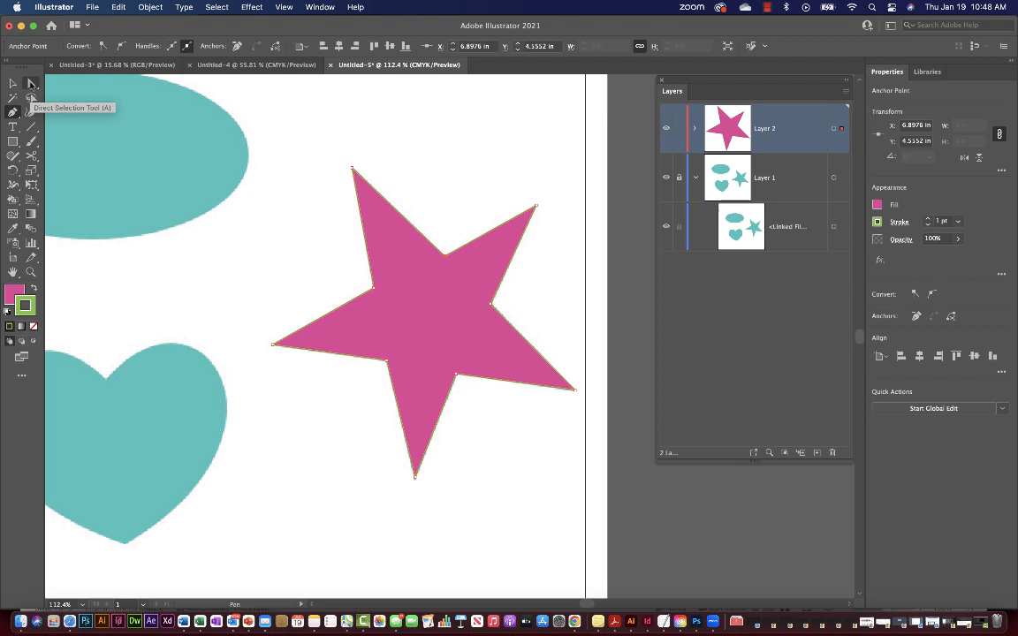
Align the star's upper-right tip, lower-right edge and lower inner point with the teal outline.
{"action": "key", "text": "a"}
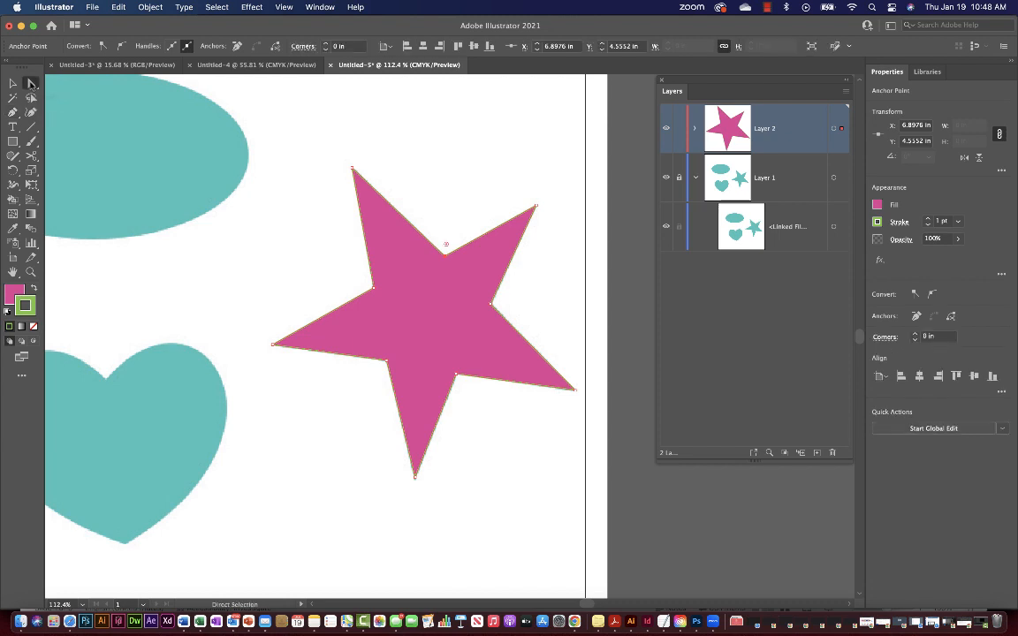
{"action": "left_click", "coordinate": [492, 309]}
{"action": "left_click", "coordinate": [535, 208]}
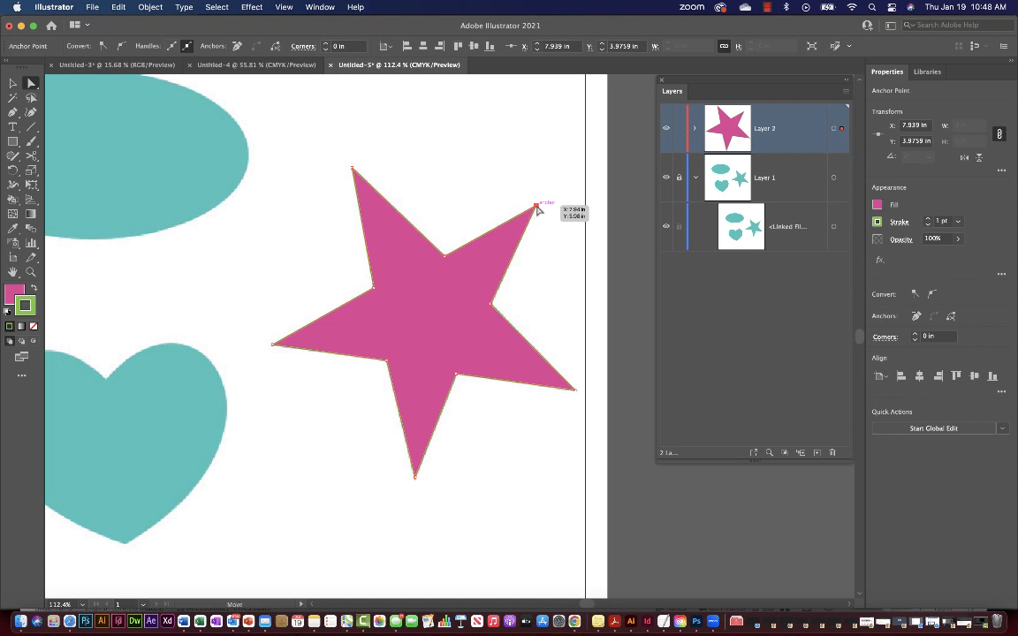
{"action": "mouse_move", "coordinate": [536, 209]}
{"action": "left_mouse_down"}
{"action": "mouse_move", "coordinate": [572, 255]}
{"action": "mouse_move", "coordinate": [513, 163]}
{"action": "mouse_move", "coordinate": [561, 239]}
{"action": "mouse_move", "coordinate": [535, 209]}
{"action": "left_mouse_up"}
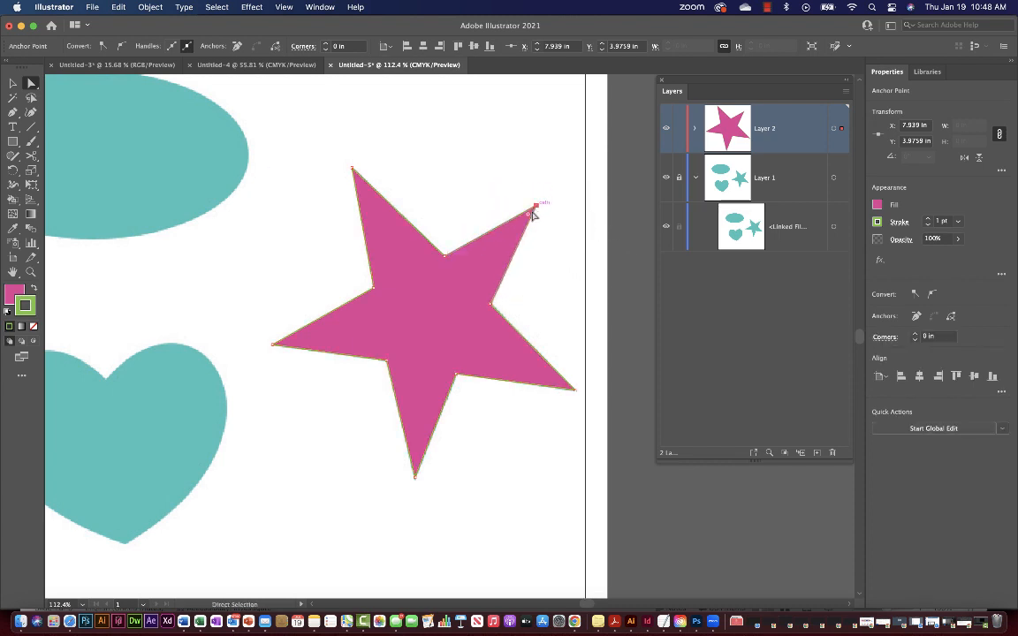
{"action": "left_click", "coordinate": [527, 343]}
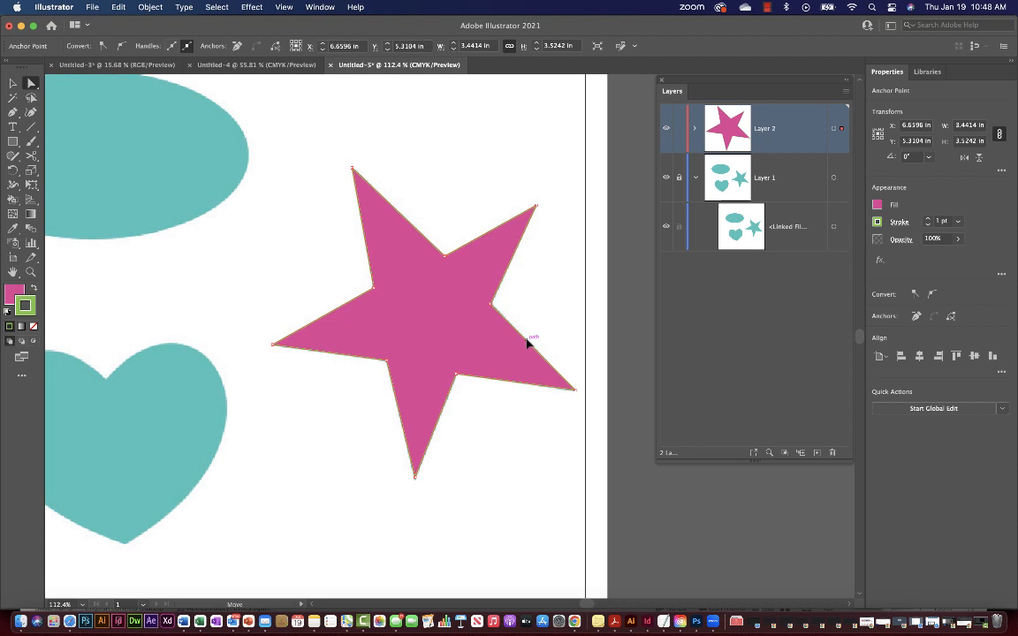
{"action": "mouse_move", "coordinate": [527, 343]}
{"action": "left_mouse_down"}
{"action": "mouse_move", "coordinate": [583, 268]}
{"action": "mouse_move", "coordinate": [513, 382]}
{"action": "mouse_move", "coordinate": [501, 338]}
{"action": "mouse_move", "coordinate": [529, 350]}
{"action": "left_mouse_up"}
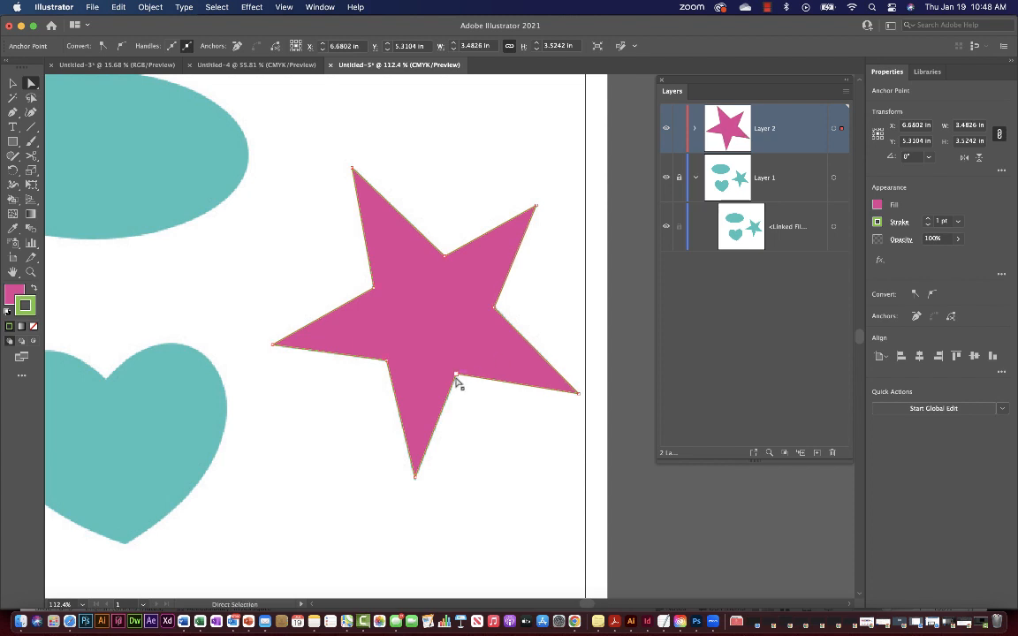
{"action": "left_click_drag", "start_coordinate": [455, 375], "coordinate": [456, 378]}
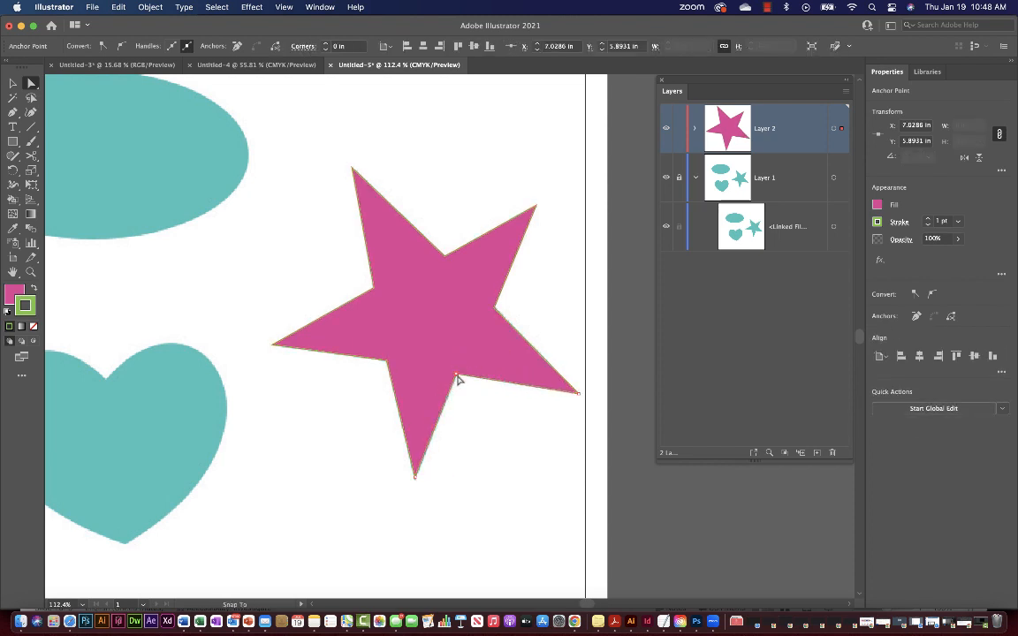
Nudge the left inner point with arrow keys and reshape the upper-left arm edge to match.
{"action": "left_click", "coordinate": [379, 368]}
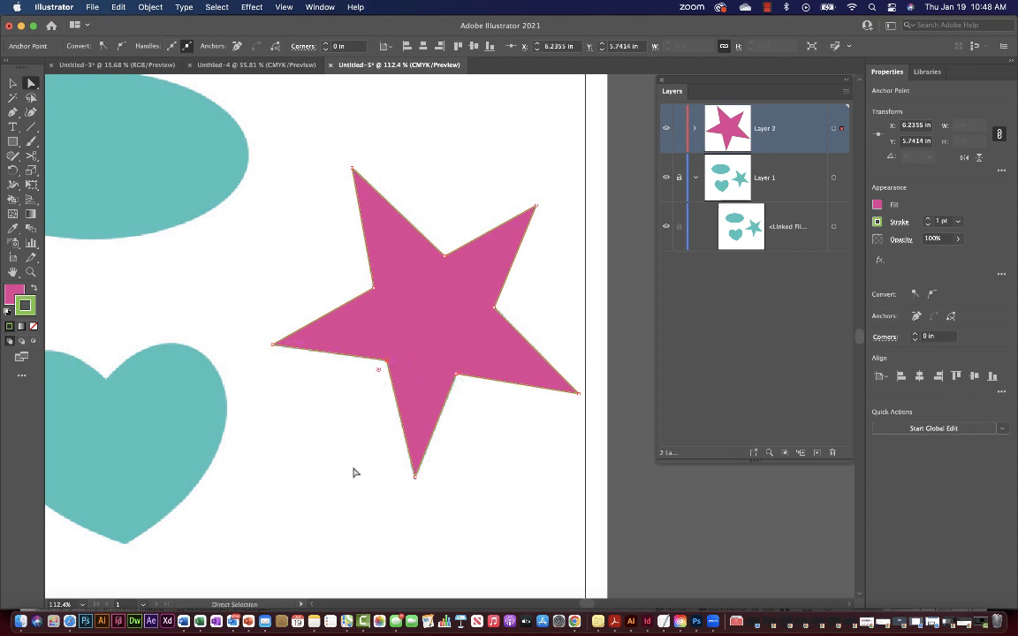
{"action": "key", "text": "Left"}
{"action": "key", "text": "Left"}
{"action": "key", "text": "Right"}
{"action": "key", "text": "Right"}
{"action": "key", "text": "Right"}
{"action": "key", "text": "Right"}
{"action": "key", "text": "Right"}
{"action": "key", "text": "Right"}
{"action": "key", "text": "Right"}
{"action": "key", "text": "Right"}
{"action": "key", "text": "Right"}
{"action": "key", "text": "Right"}
{"action": "key", "text": "Right"}
{"action": "key", "text": "Right"}
{"action": "key", "text": "Right"}
{"action": "key", "text": "Down"}
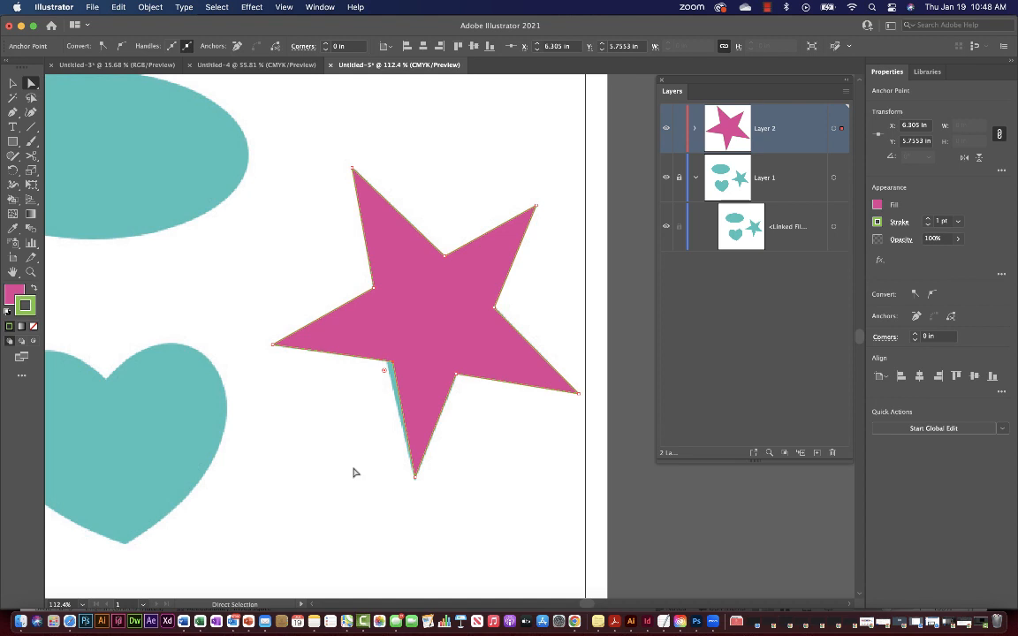
{"action": "key", "text": "Left"}
{"action": "key", "text": "Left"}
{"action": "key", "text": "Left"}
{"action": "key", "text": "Left"}
{"action": "key", "text": "Down"}
{"action": "key", "text": "Down"}
{"action": "key", "text": "Down"}
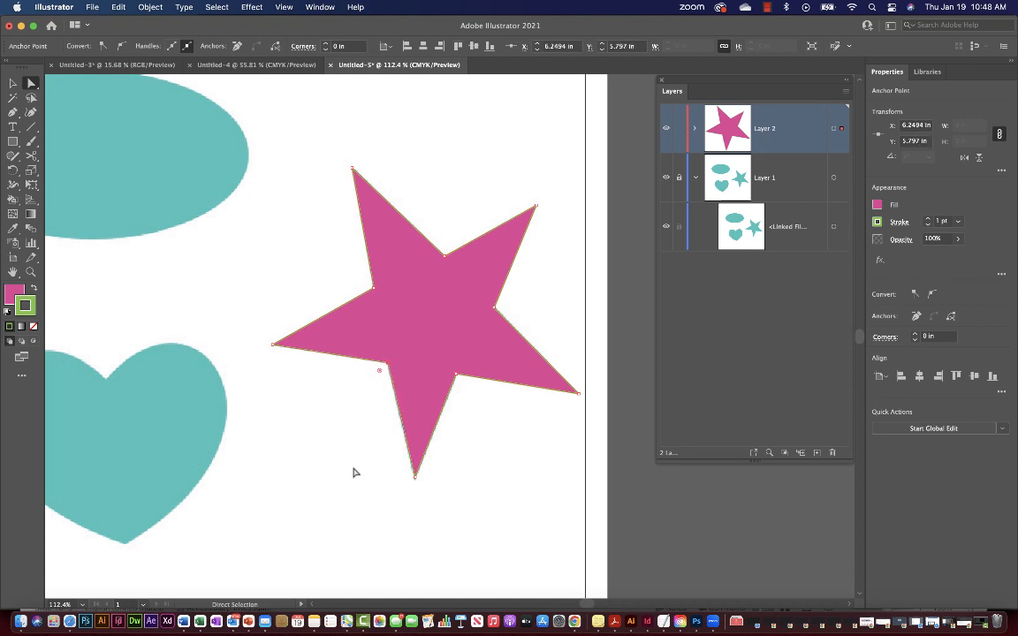
{"action": "key", "text": "Up"}
{"action": "key", "text": "Up"}
{"action": "key", "text": "Up"}
{"action": "key", "text": "Left"}
{"action": "mouse_move", "coordinate": [334, 314]}
{"action": "left_mouse_down"}
{"action": "mouse_move", "coordinate": [339, 330]}
{"action": "mouse_move", "coordinate": [340, 307]}
{"action": "left_mouse_up"}
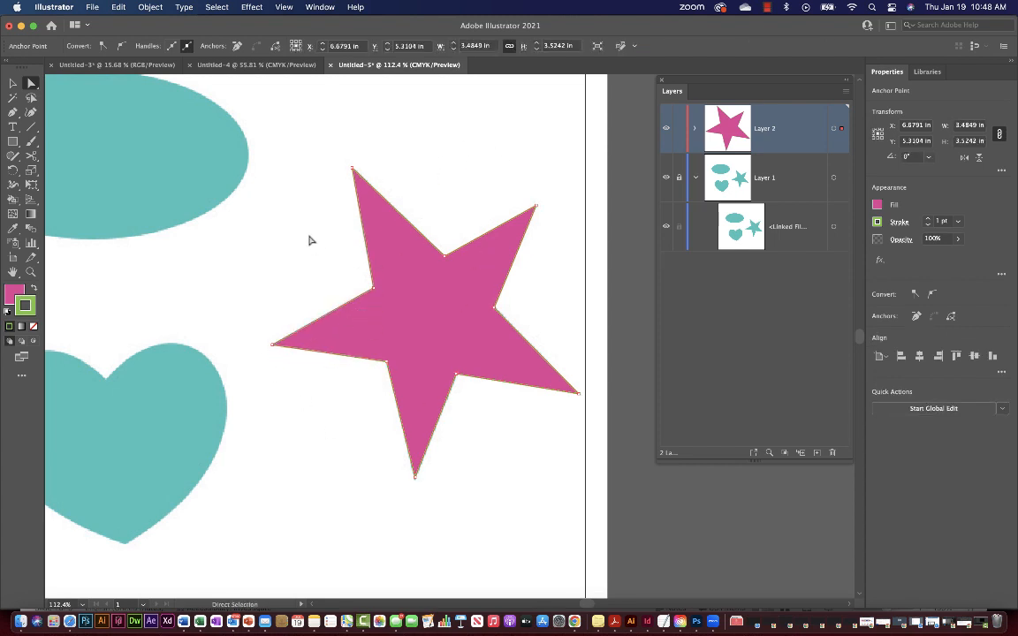
Remove a stray test path drawn with the Pen, then expand Layer 2 in the Layers panel.
{"action": "scroll", "coordinate": [226, 269], "scroll_direction": "left", "scroll_amount": 2}
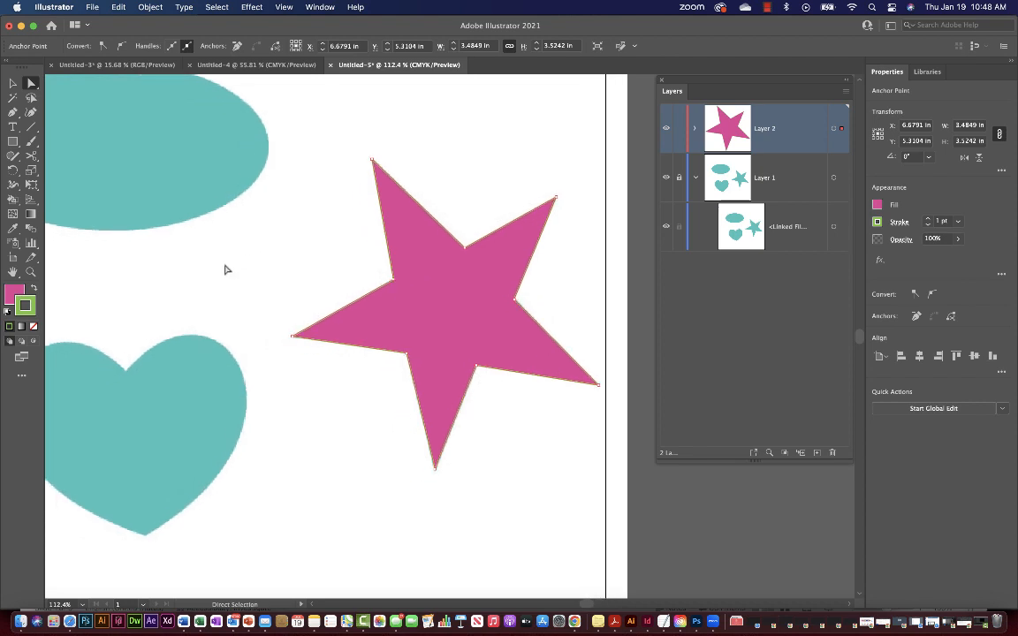
{"action": "scroll", "coordinate": [225, 269], "scroll_direction": "right", "scroll_amount": 1}
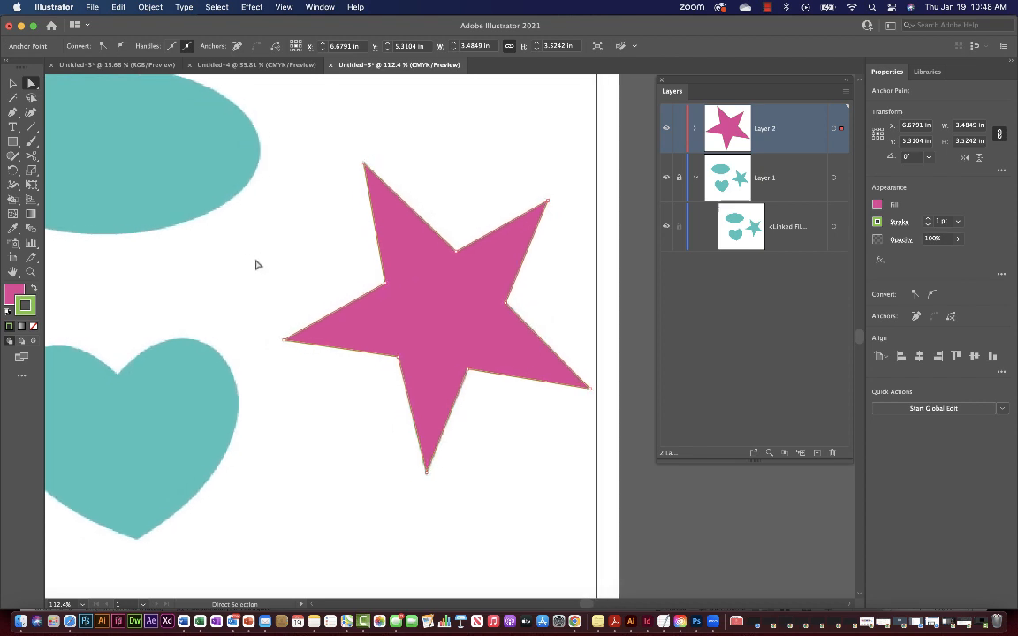
{"action": "key", "text": "p"}
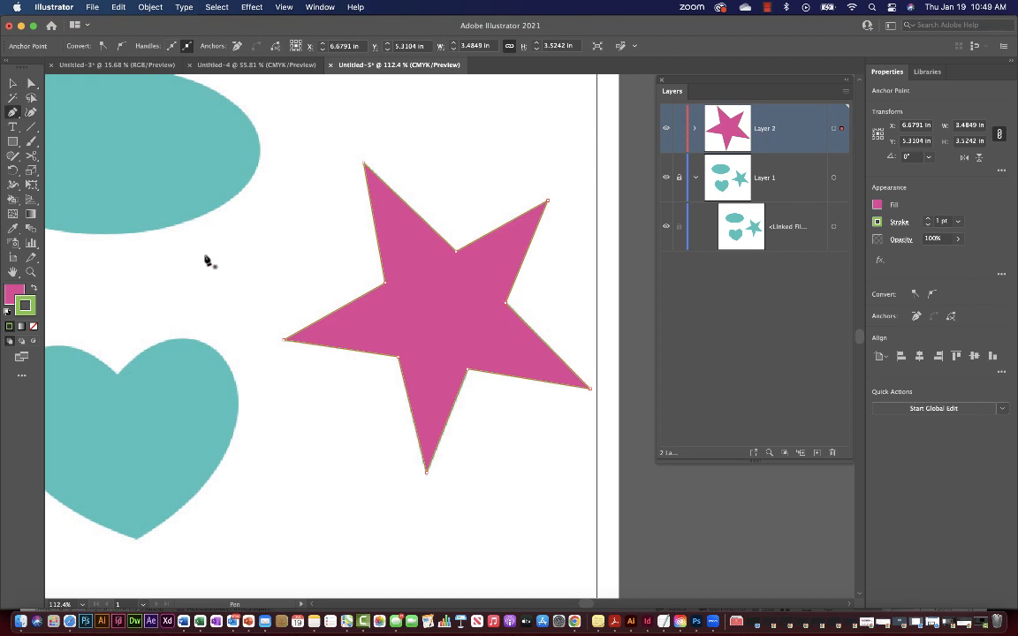
{"action": "left_click", "coordinate": [205, 254]}
{"action": "left_click", "coordinate": [245, 233]}
{"action": "left_click", "coordinate": [250, 266]}
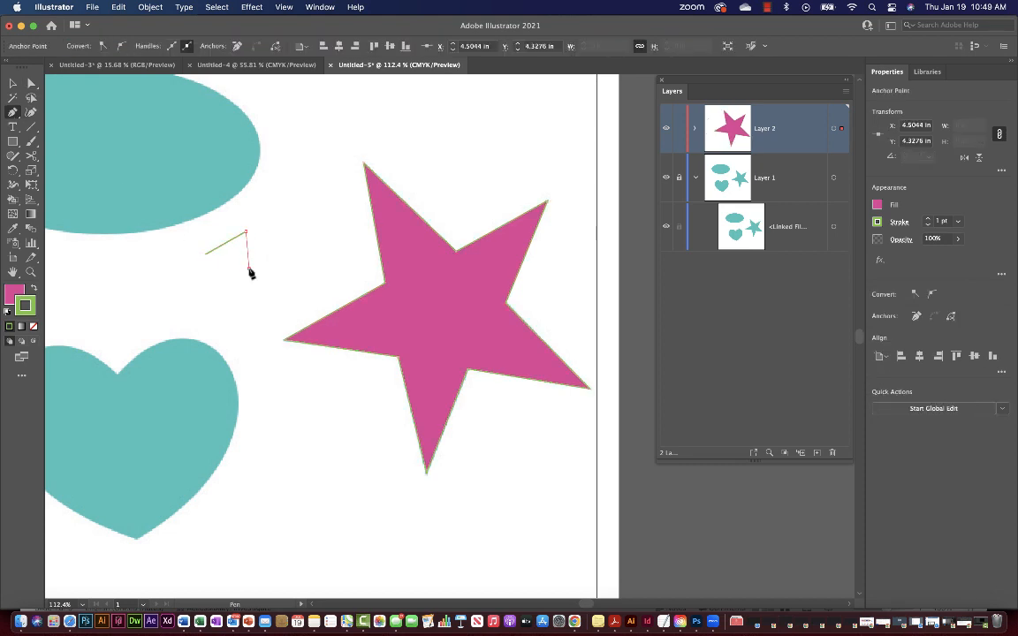
{"action": "left_click", "coordinate": [206, 255]}
{"action": "left_click", "coordinate": [216, 277]}
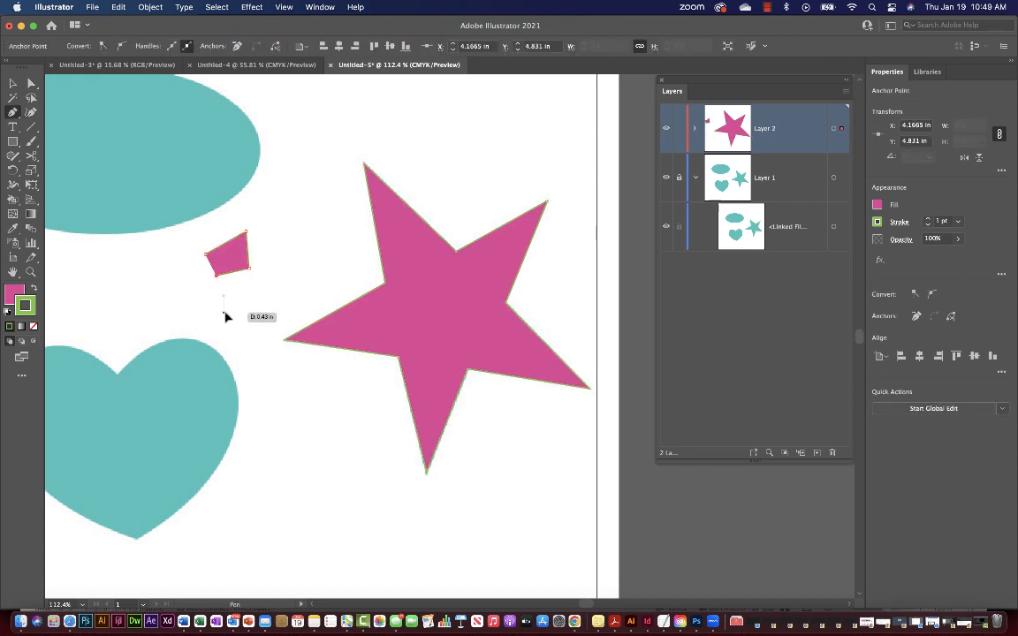
{"action": "left_click_drag", "start_coordinate": [224, 312], "coordinate": [181, 319]}
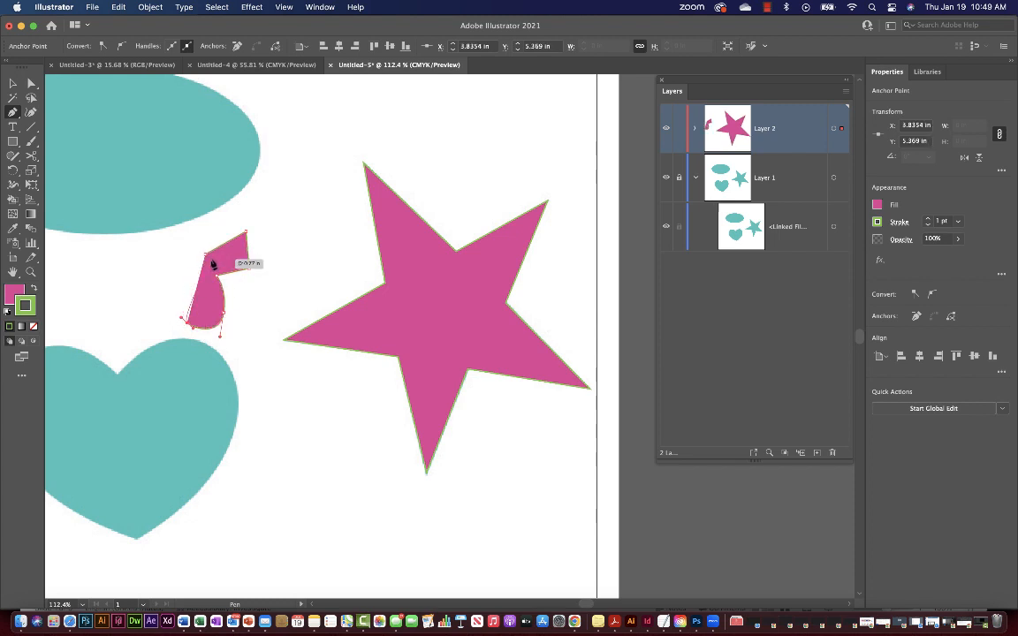
{"action": "key", "text": "Delete"}
{"action": "key", "text": "Delete"}
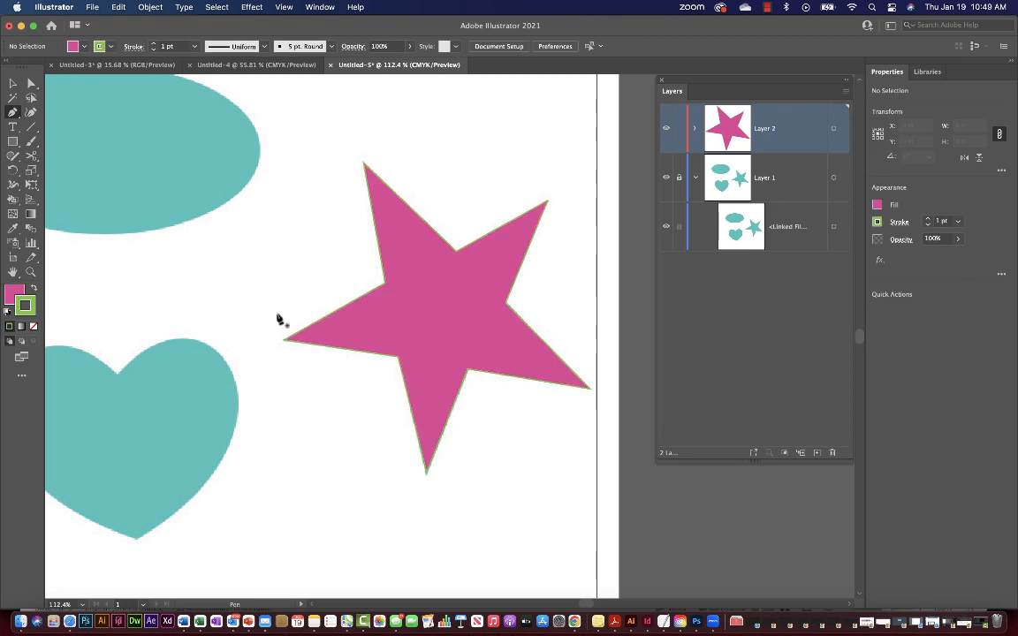
{"action": "left_click", "coordinate": [694, 129]}
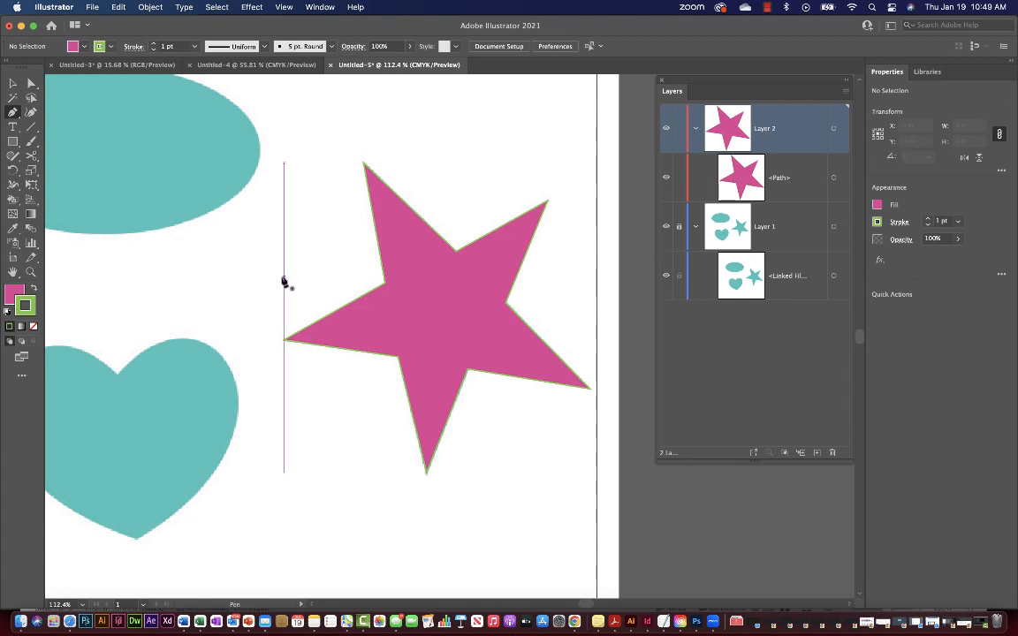
Scroll the canvas up and left until the teal ellipse fills the view.
{"action": "scroll", "coordinate": [209, 298], "scroll_direction": "left", "scroll_amount": 10}
{"action": "scroll", "coordinate": [208, 297], "scroll_direction": "up", "scroll_amount": 2}
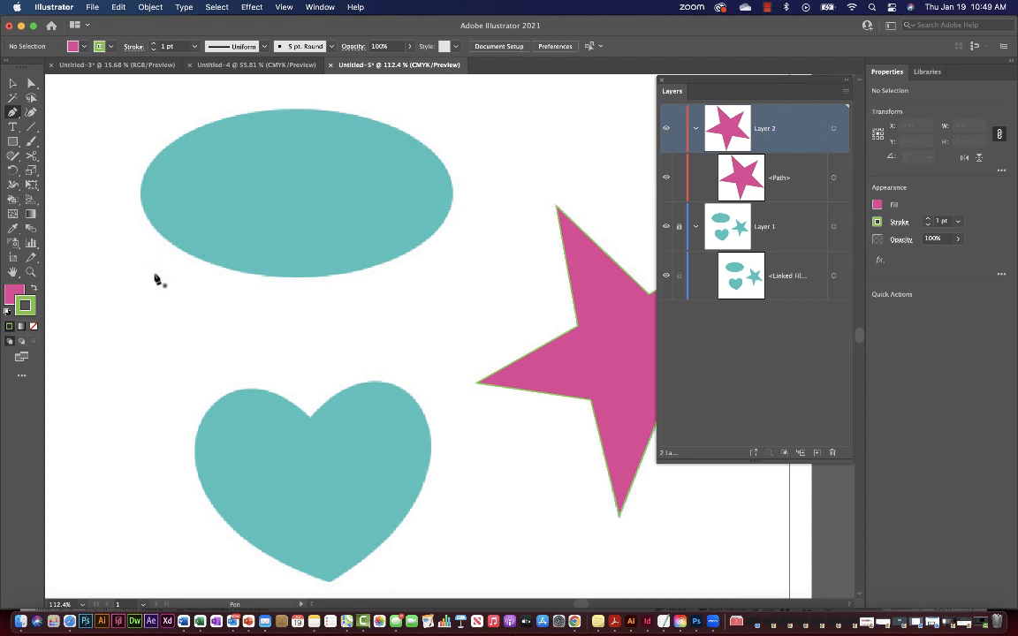
{"action": "scroll", "coordinate": [154, 279], "scroll_direction": "up", "scroll_amount": 3}
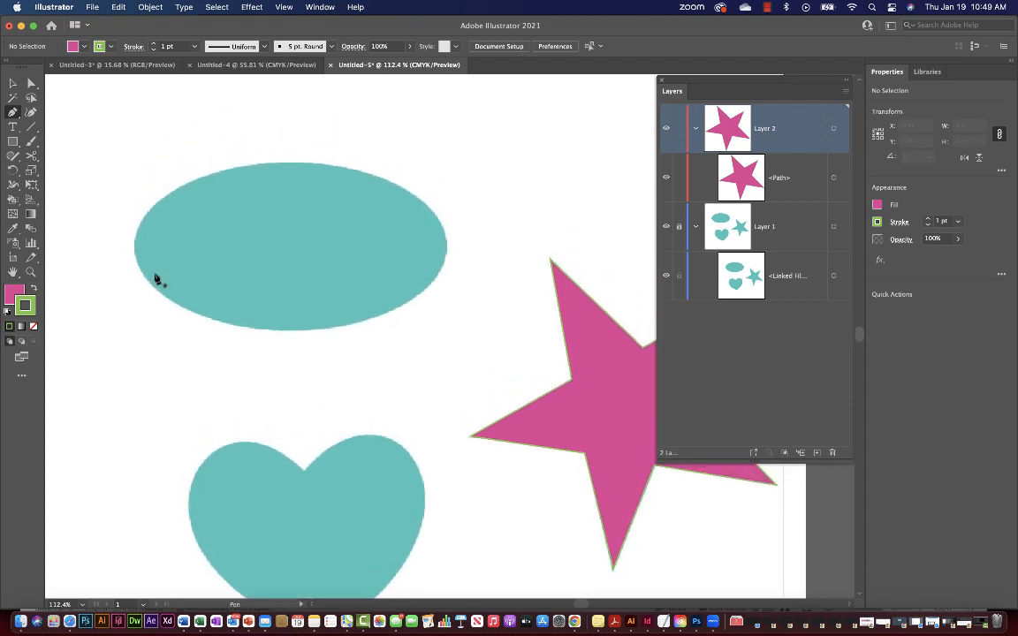
{"action": "scroll", "coordinate": [141, 255], "scroll_direction": "left", "scroll_amount": 2}
{"action": "scroll", "coordinate": [142, 254], "scroll_direction": "up", "scroll_amount": 1}
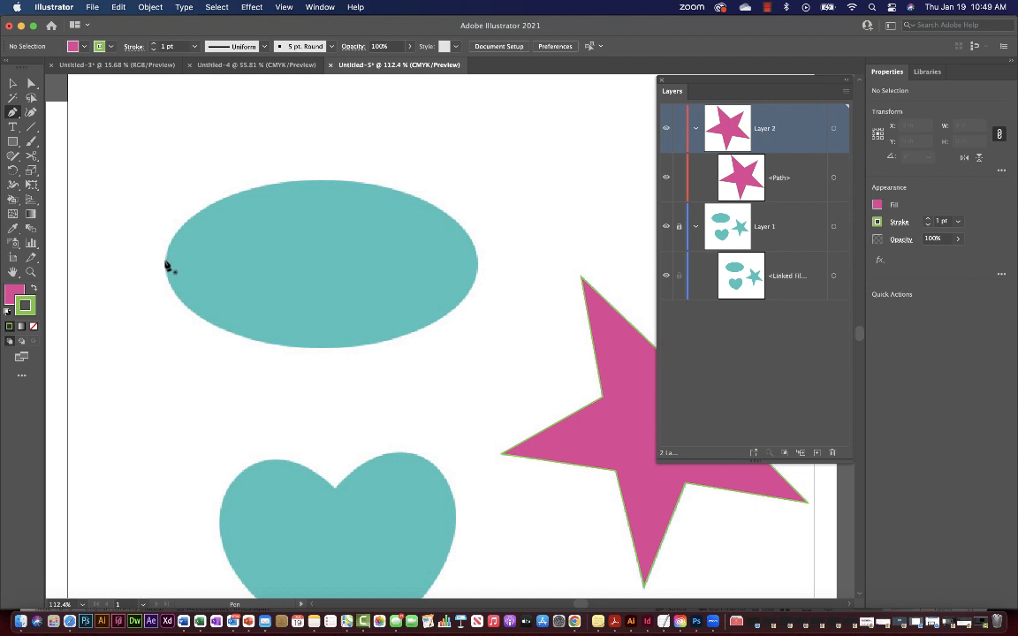
{"action": "scroll", "coordinate": [166, 266], "scroll_direction": "up", "scroll_amount": 3}
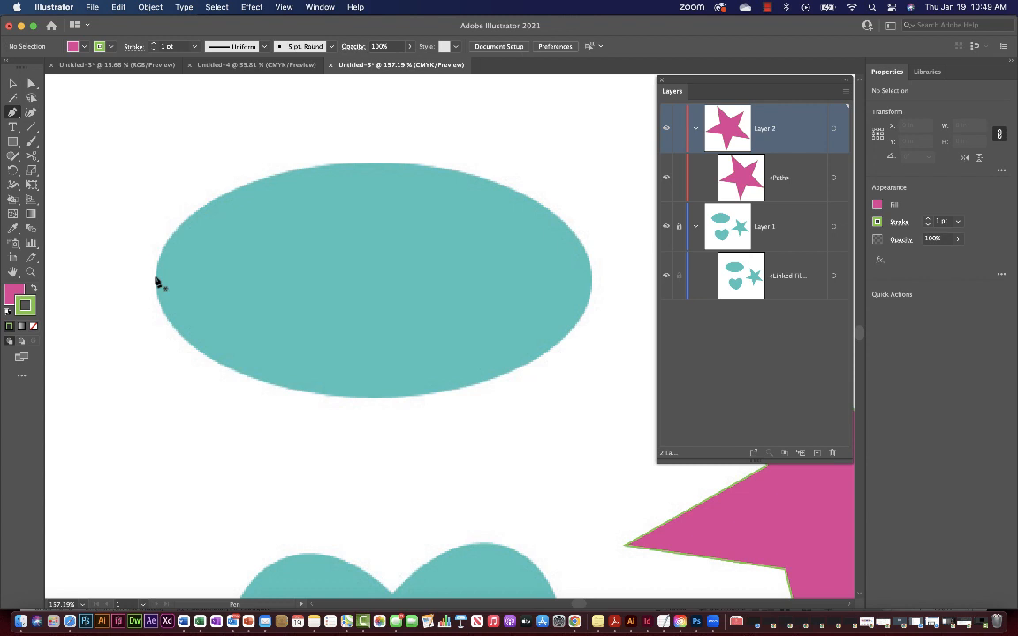
Start the ellipse trace with a vertical-handle smooth point on its left edge, then a point at its top.
{"action": "left_click_drag", "start_coordinate": [155, 279], "coordinate": [151, 214]}
{"action": "left_click_drag", "start_coordinate": [151, 214], "coordinate": [151, 210]}
{"action": "left_click_drag", "start_coordinate": [151, 209], "coordinate": [152, 208]}
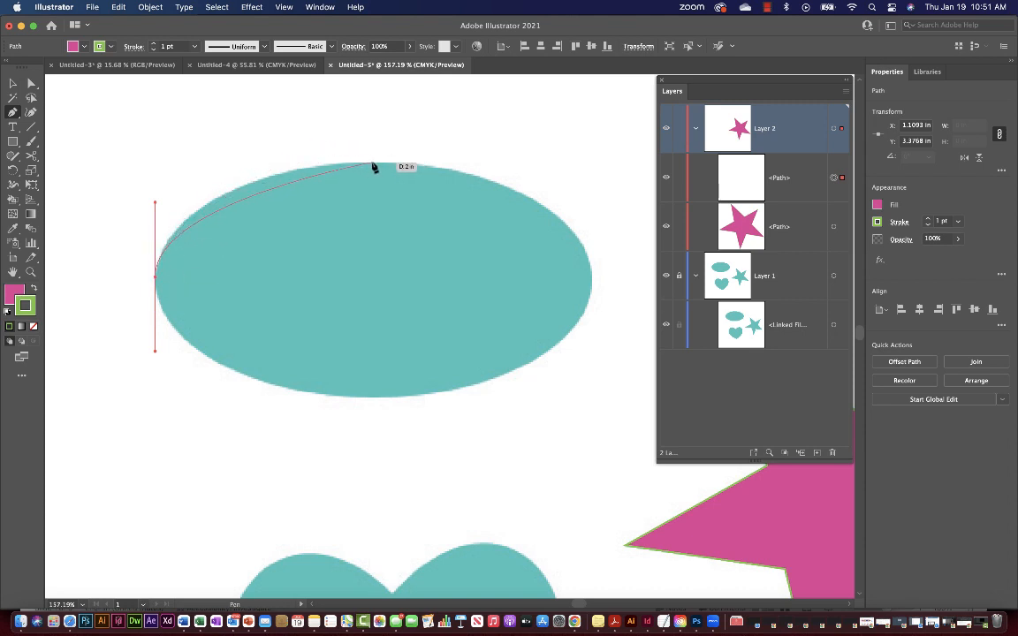
{"action": "left_click_drag", "start_coordinate": [372, 163], "coordinate": [466, 168]}
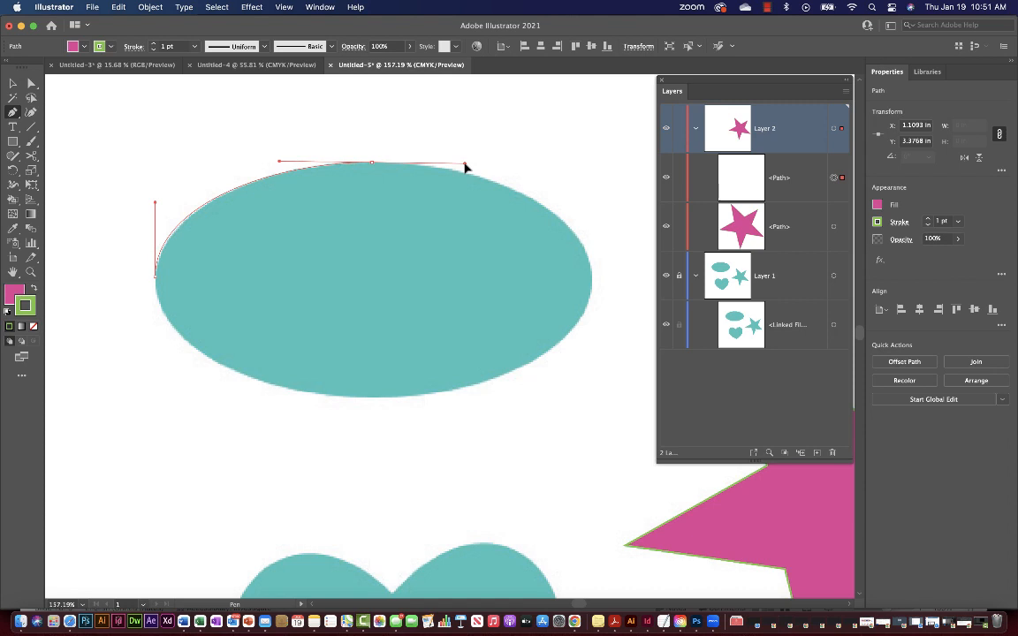
Give the ellipse's top point level handles and add a smooth point on its right edge.
{"action": "mouse_move", "coordinate": [466, 168]}
{"action": "left_mouse_down"}
{"action": "mouse_move", "coordinate": [466, 181]}
{"action": "mouse_move", "coordinate": [467, 167]}
{"action": "left_mouse_up"}
{"action": "left_click_drag", "start_coordinate": [467, 165], "coordinate": [468, 162]}
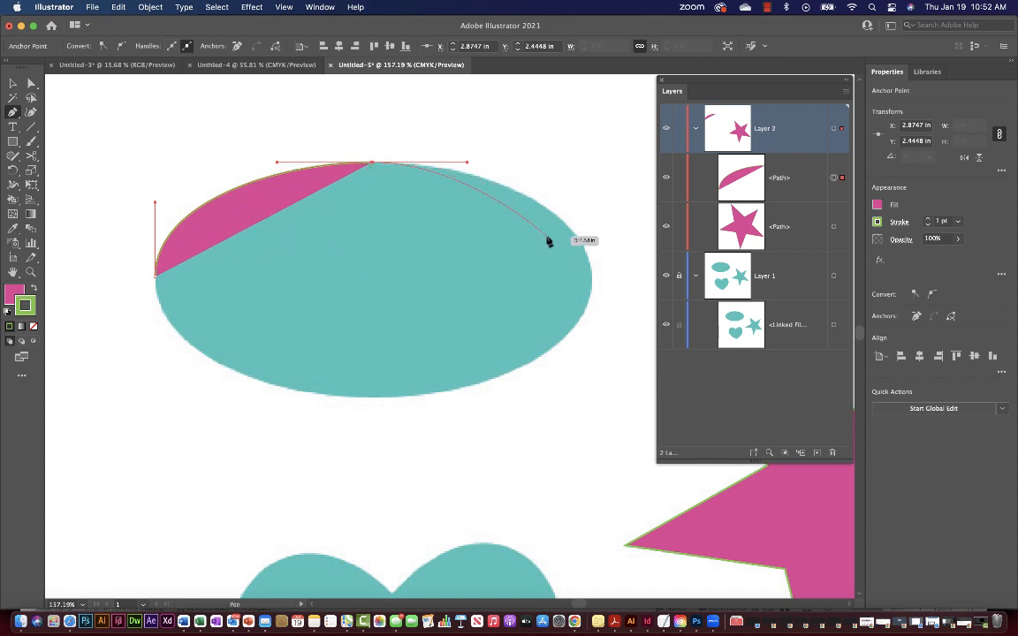
{"action": "scroll", "coordinate": [584, 264], "scroll_direction": "down", "scroll_amount": 1}
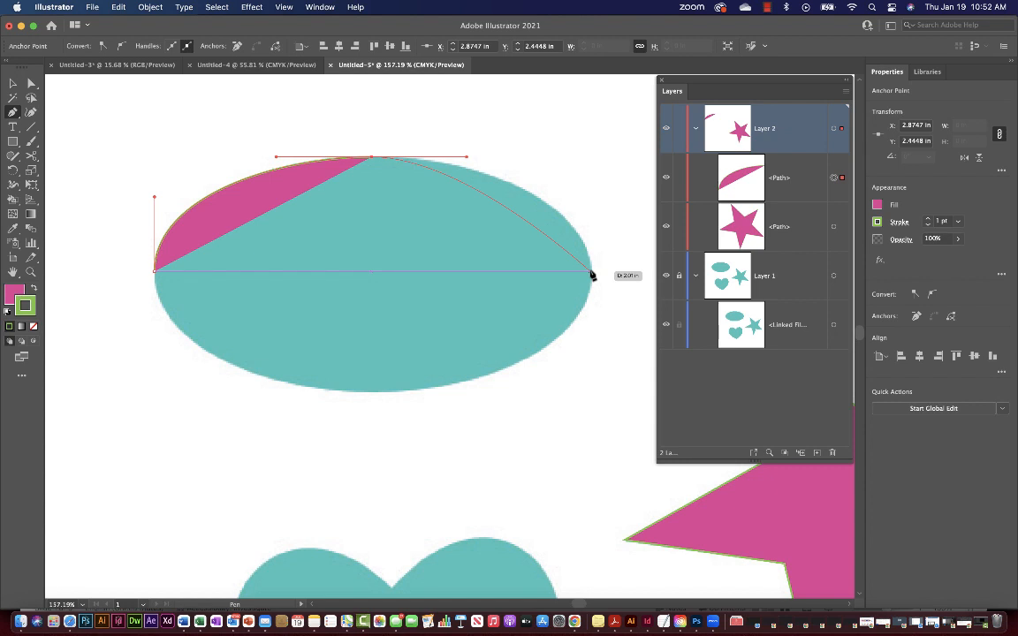
{"action": "left_click_drag", "start_coordinate": [591, 270], "coordinate": [592, 385]}
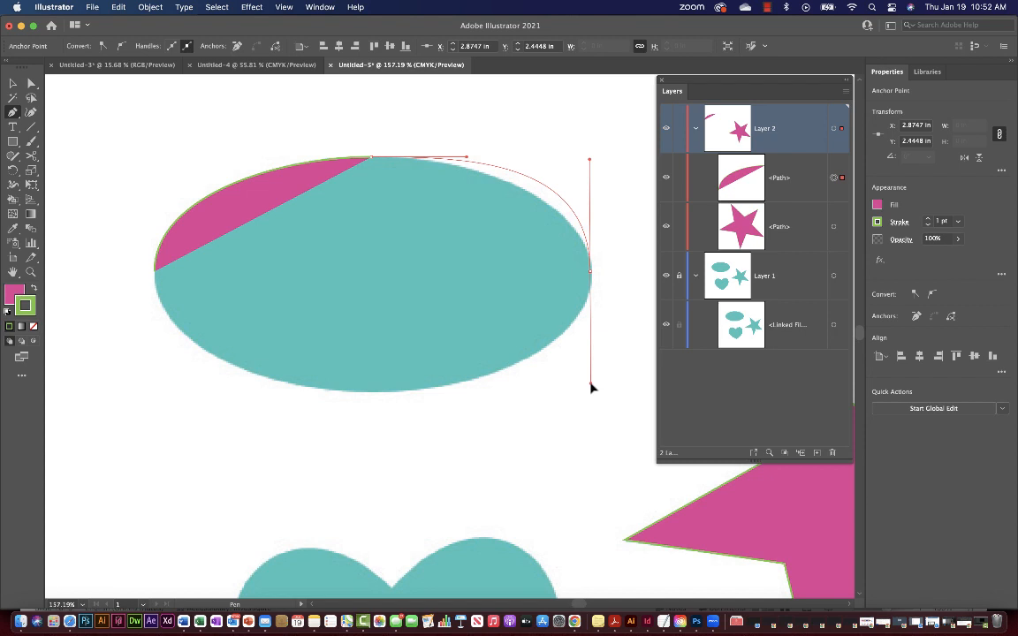
Fit the right-side curve to the ellipse and place a bottom point with horizontal handles.
{"action": "left_click_drag", "start_coordinate": [591, 386], "coordinate": [590, 352]}
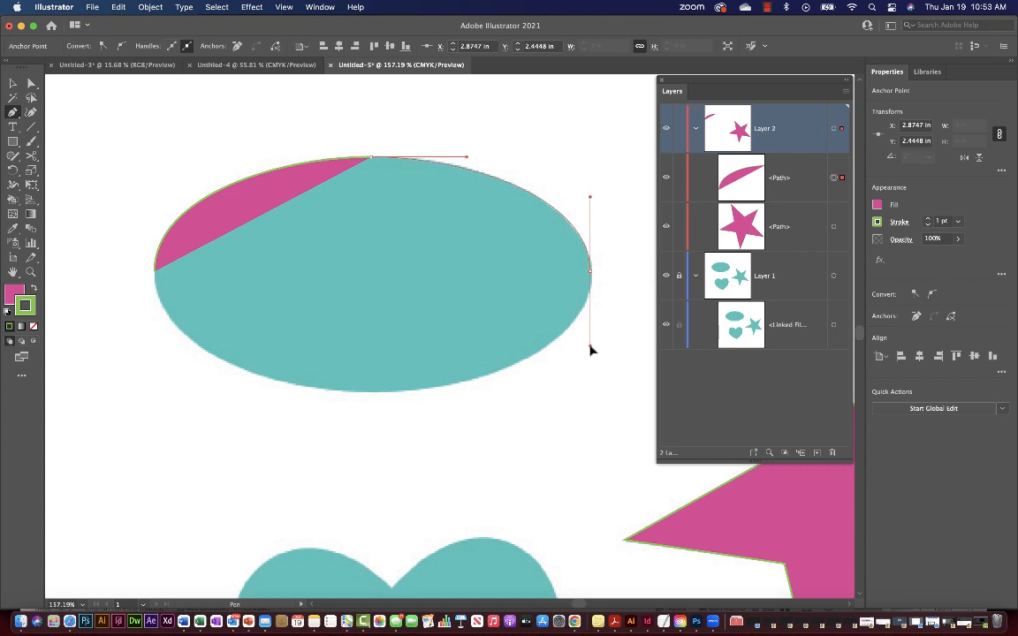
{"action": "mouse_move", "coordinate": [590, 349]}
{"action": "left_mouse_down"}
{"action": "mouse_move", "coordinate": [589, 374]}
{"action": "mouse_move", "coordinate": [592, 352]}
{"action": "left_mouse_up"}
{"action": "mouse_move", "coordinate": [592, 352]}
{"action": "left_mouse_down"}
{"action": "mouse_move", "coordinate": [568, 347]}
{"action": "mouse_move", "coordinate": [608, 357]}
{"action": "mouse_move", "coordinate": [597, 363]}
{"action": "mouse_move", "coordinate": [592, 350]}
{"action": "mouse_move", "coordinate": [598, 379]}
{"action": "mouse_move", "coordinate": [593, 349]}
{"action": "left_mouse_up"}
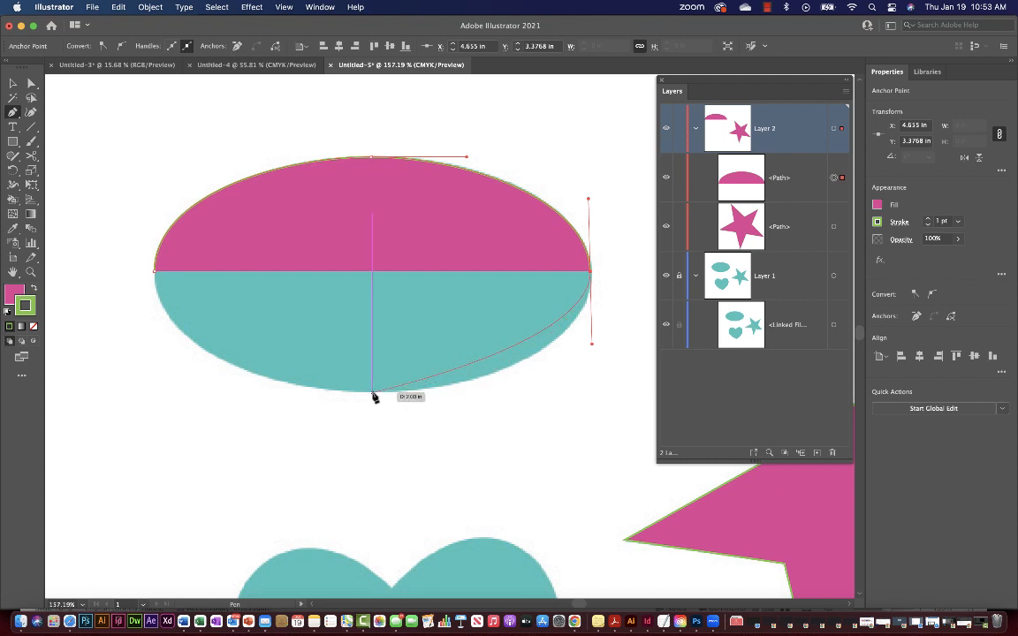
{"action": "left_click_drag", "start_coordinate": [372, 397], "coordinate": [245, 403]}
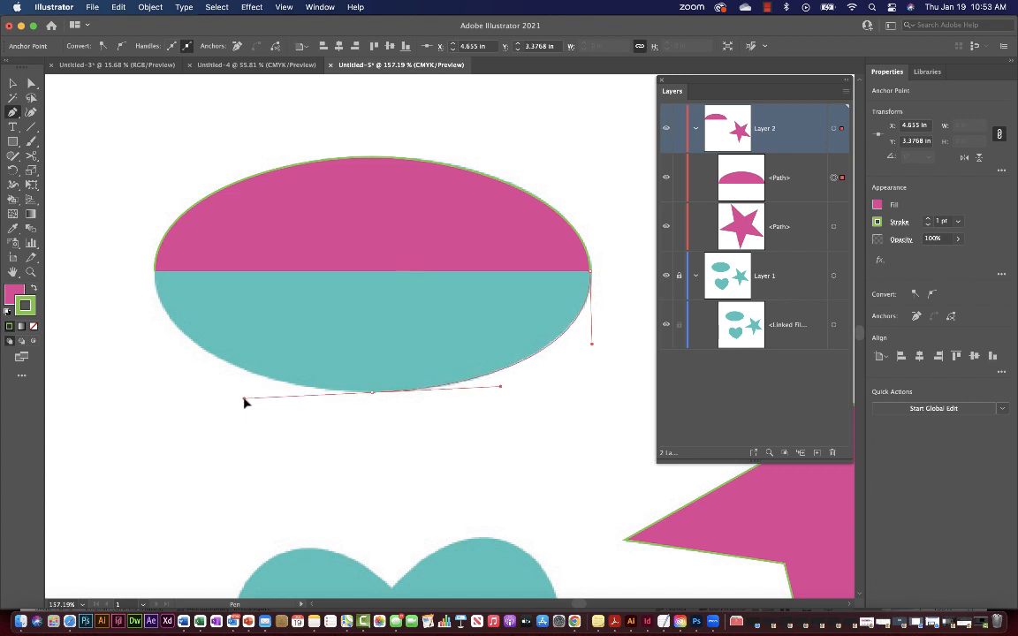
{"action": "left_click_drag", "start_coordinate": [245, 403], "coordinate": [482, 401]}
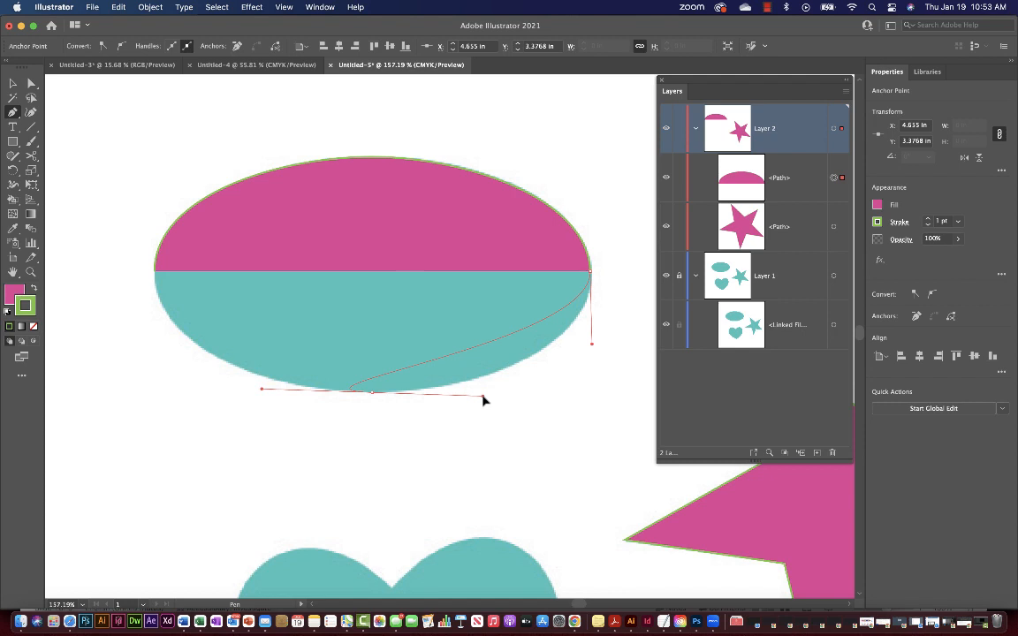
{"action": "left_click_drag", "start_coordinate": [483, 400], "coordinate": [256, 396]}
Finish the bottom point and close the trace on the starting left anchor.
{"action": "left_click_drag", "start_coordinate": [256, 397], "coordinate": [257, 398]}
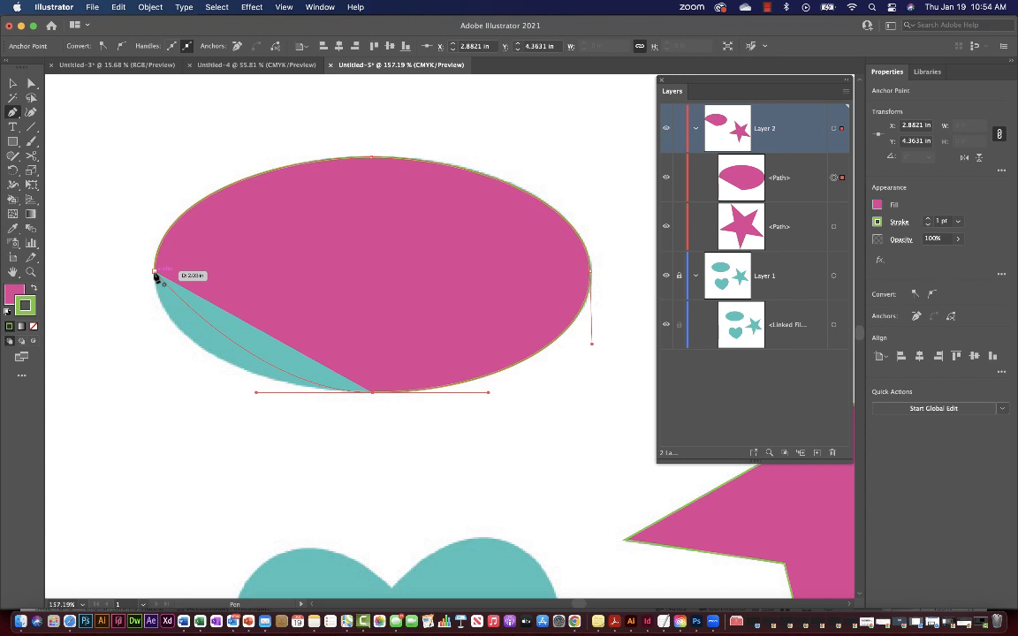
{"action": "left_click_drag", "start_coordinate": [154, 276], "coordinate": [152, 200]}
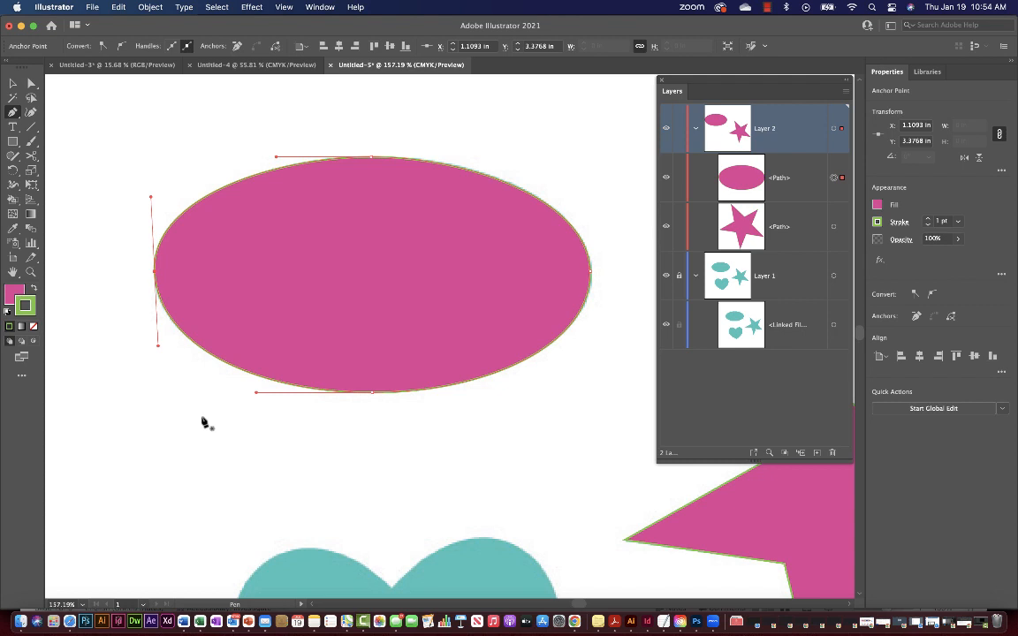
Nudge the ellipse's top, right and bottom anchors and handles onto the teal edge.
{"action": "left_click", "coordinate": [32, 84]}
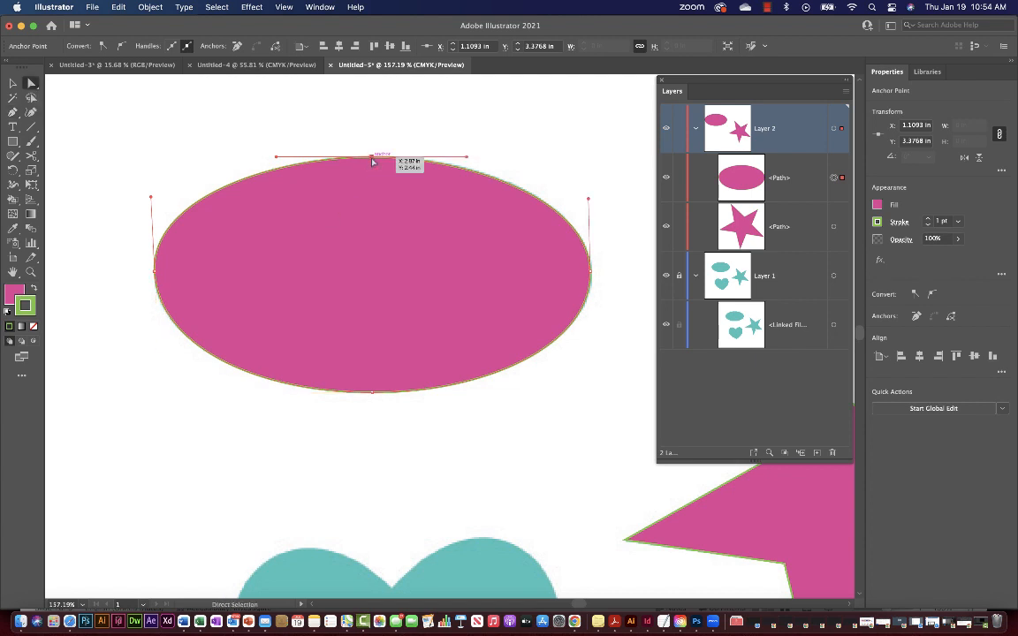
{"action": "mouse_move", "coordinate": [372, 158]}
{"action": "left_mouse_down"}
{"action": "mouse_move", "coordinate": [375, 134]}
{"action": "mouse_move", "coordinate": [375, 187]}
{"action": "mouse_move", "coordinate": [372, 158]}
{"action": "left_mouse_up"}
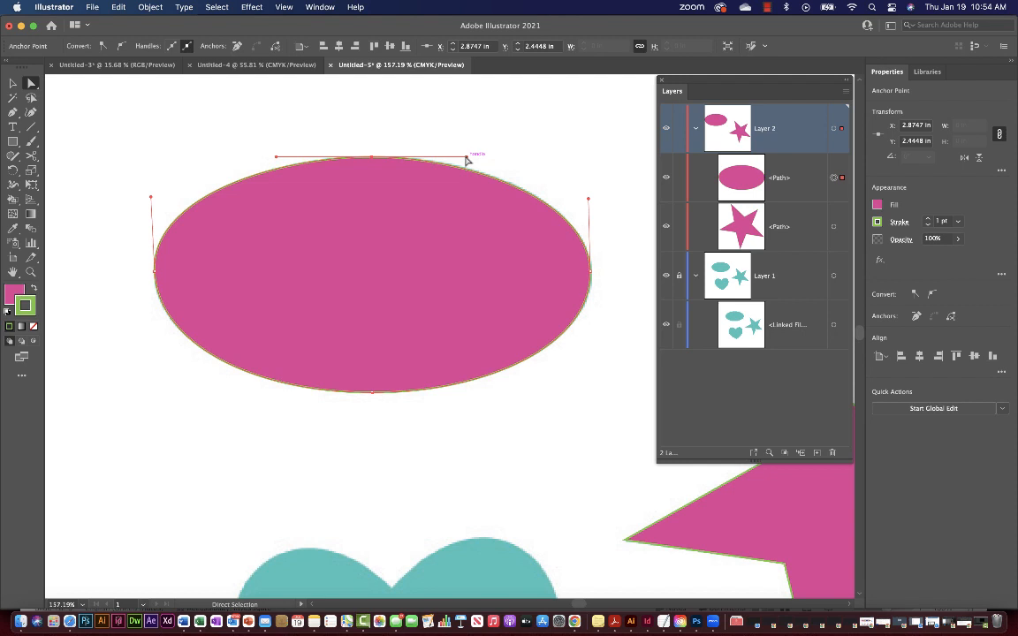
{"action": "mouse_move", "coordinate": [467, 158]}
{"action": "left_mouse_down"}
{"action": "mouse_move", "coordinate": [495, 150]}
{"action": "mouse_move", "coordinate": [484, 170]}
{"action": "mouse_move", "coordinate": [484, 159]}
{"action": "left_mouse_up"}
{"action": "left_click", "coordinate": [592, 276]}
{"action": "left_click_drag", "start_coordinate": [592, 276], "coordinate": [594, 280]}
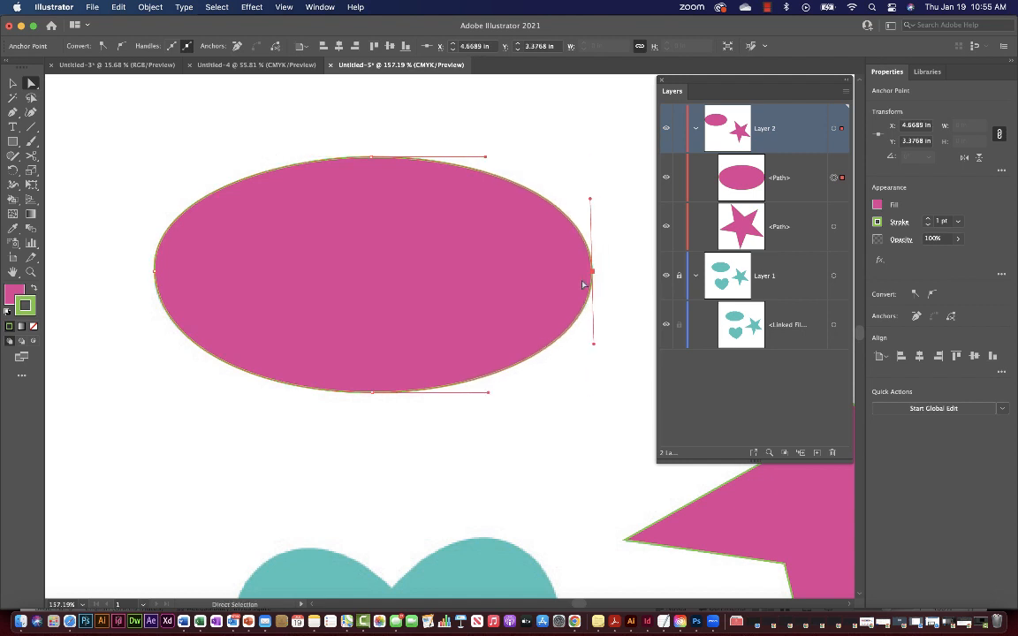
{"action": "mouse_move", "coordinate": [490, 397]}
{"action": "left_mouse_down"}
{"action": "mouse_move", "coordinate": [536, 391]}
{"action": "mouse_move", "coordinate": [391, 406]}
{"action": "mouse_move", "coordinate": [482, 397]}
{"action": "left_mouse_up"}
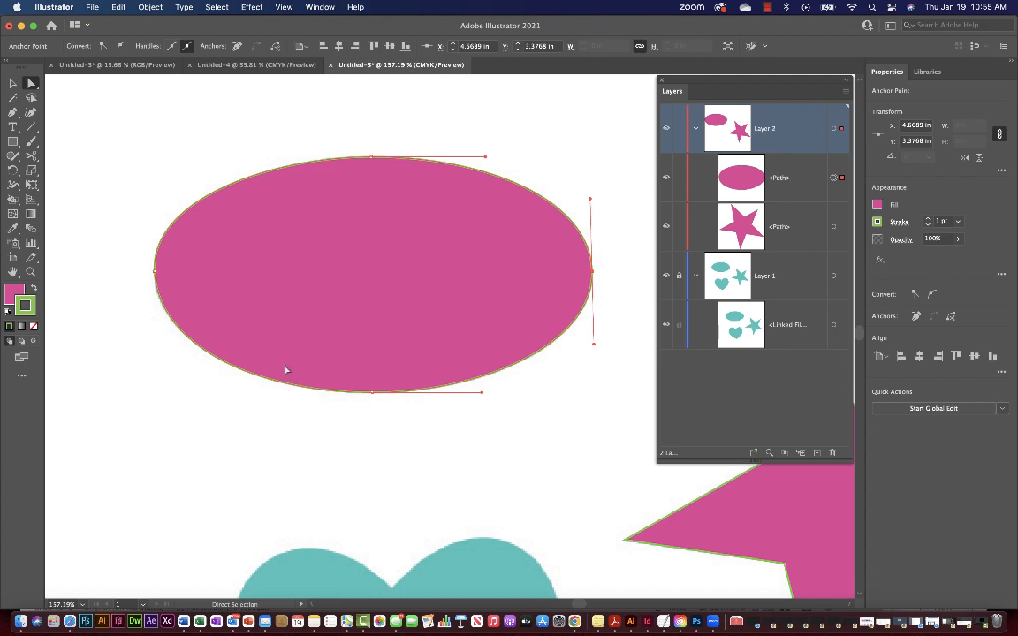
Remove the magenta ellipse's top anchor with the Delete Anchor Point tool.
{"action": "left_click", "coordinate": [13, 113]}
{"action": "left_click", "coordinate": [15, 116]}
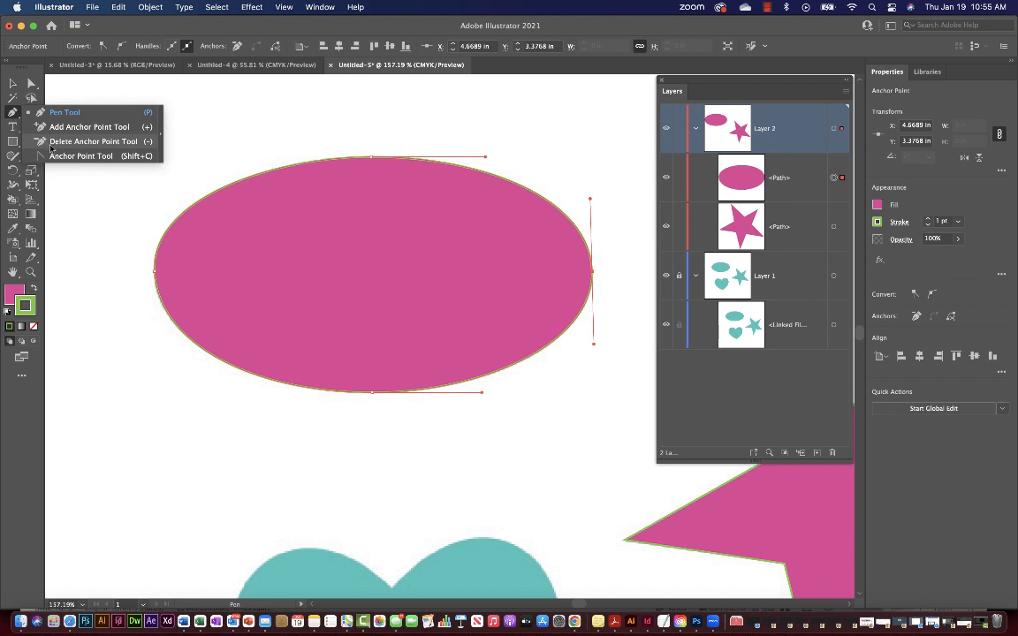
{"action": "left_click", "coordinate": [53, 140]}
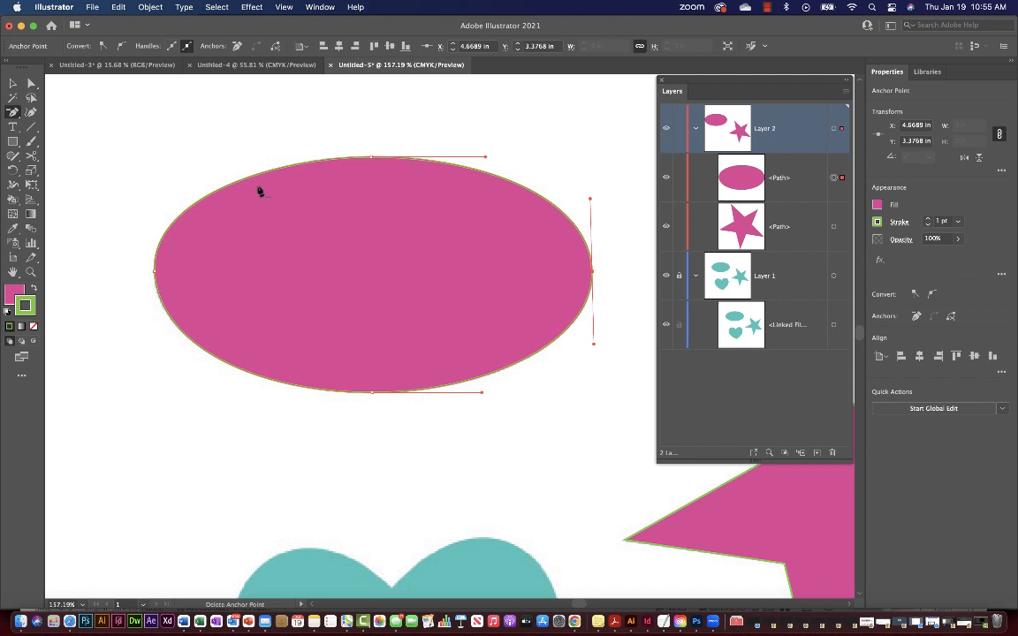
{"action": "left_click", "coordinate": [372, 159]}
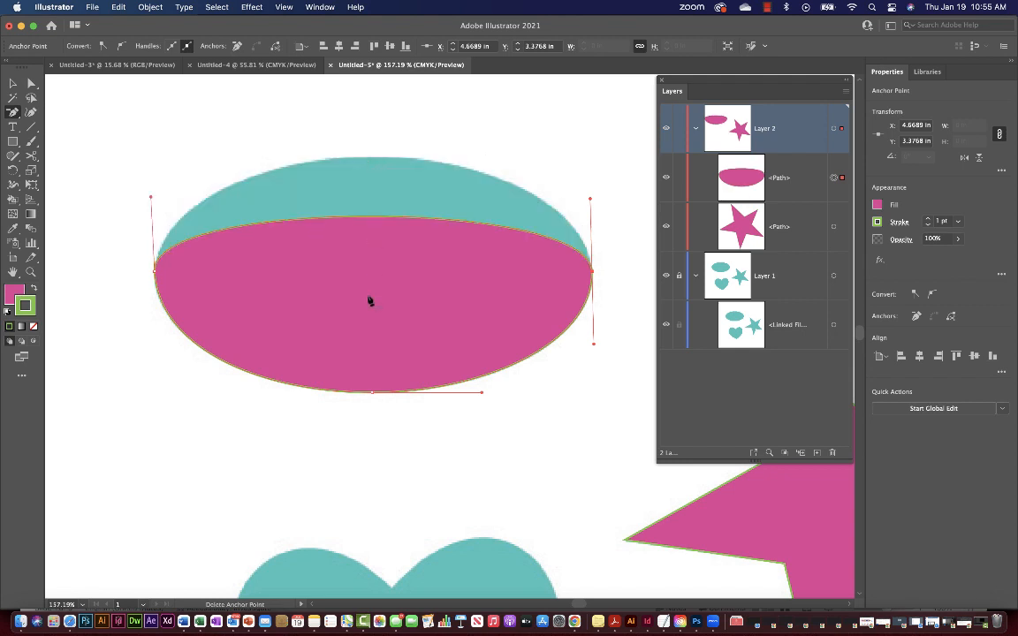
Add a new anchor at the ellipse's top centre with the Add Anchor Point tool.
{"action": "left_click", "coordinate": [14, 126]}
{"action": "left_click", "coordinate": [14, 127]}
{"action": "left_click", "coordinate": [14, 113]}
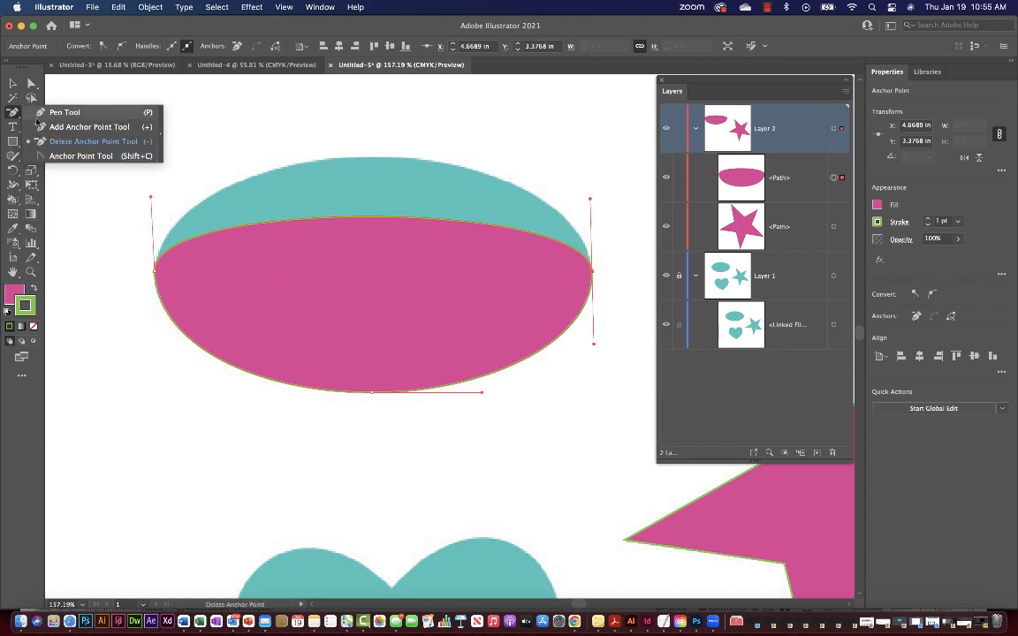
{"action": "left_click", "coordinate": [57, 128]}
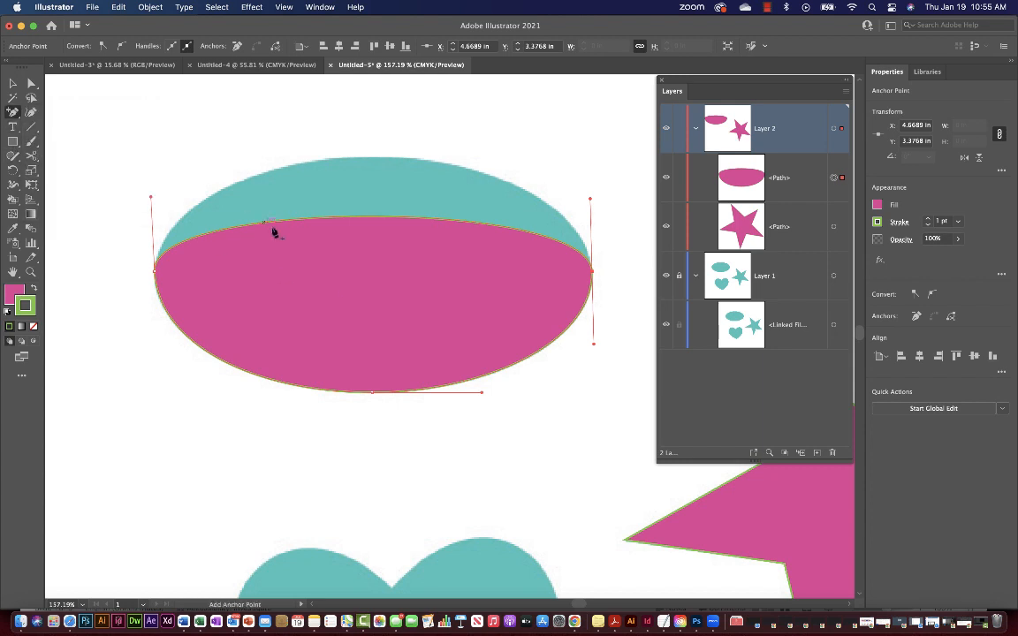
{"action": "left_click", "coordinate": [373, 217]}
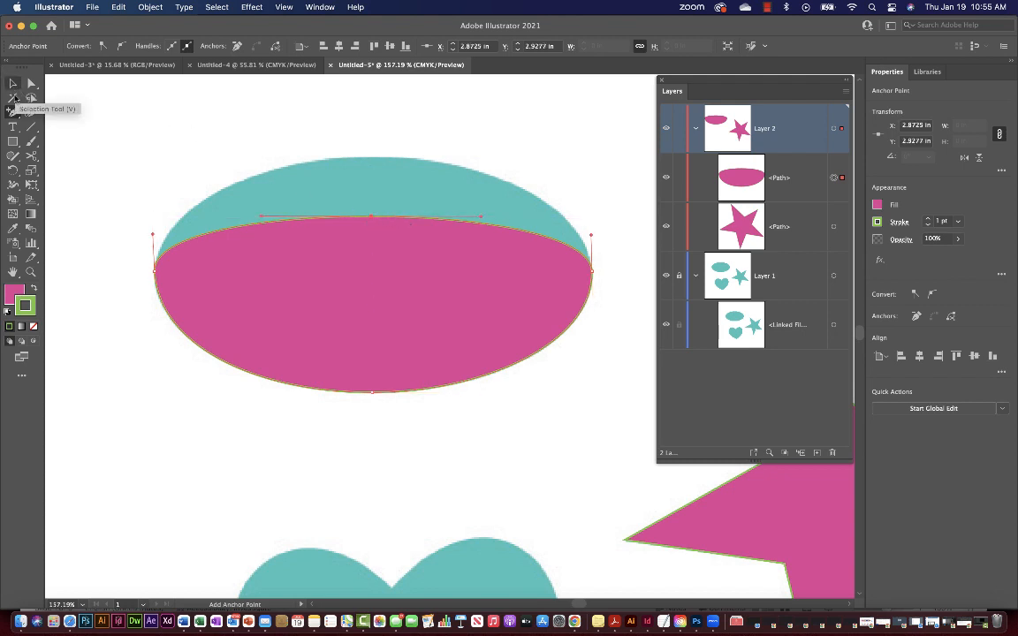
Raise the new top anchor to the teal outline and lengthen both its handles.
{"action": "left_click", "coordinate": [13, 112]}
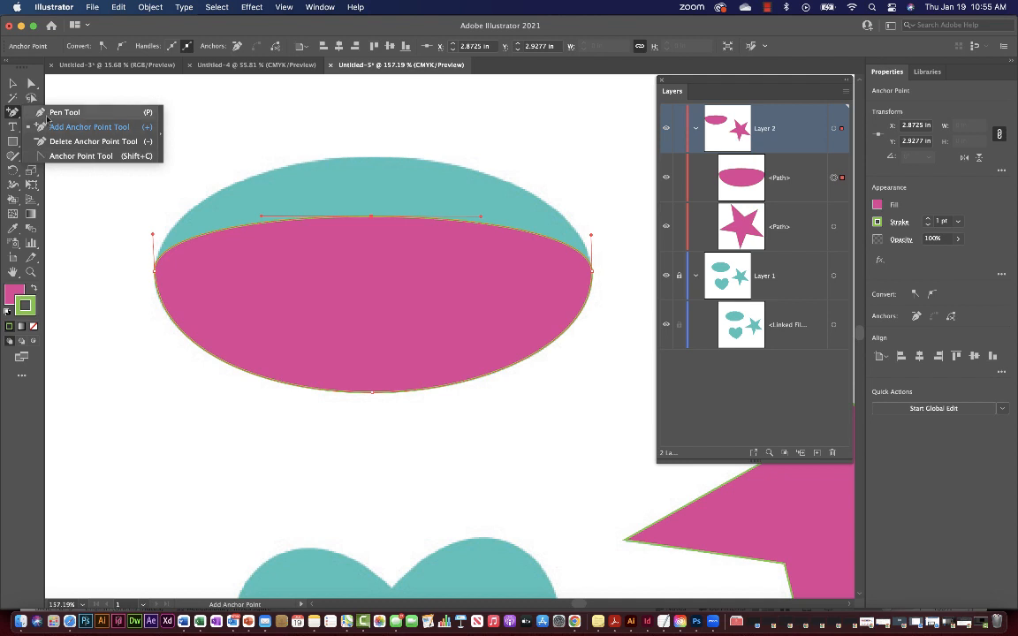
{"action": "left_click", "coordinate": [30, 84]}
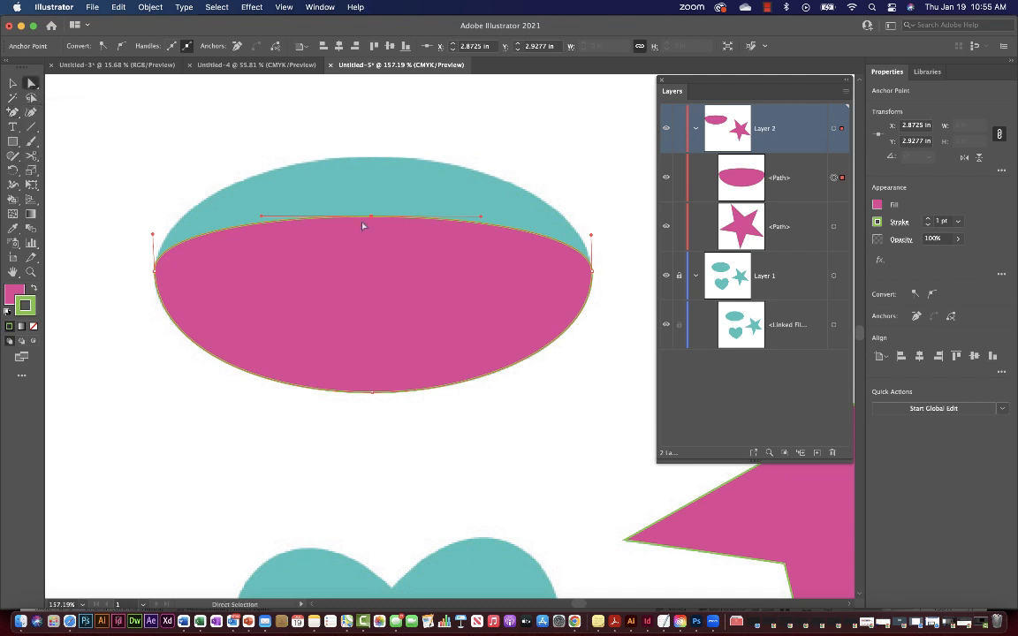
{"action": "left_click_drag", "start_coordinate": [372, 220], "coordinate": [372, 162]}
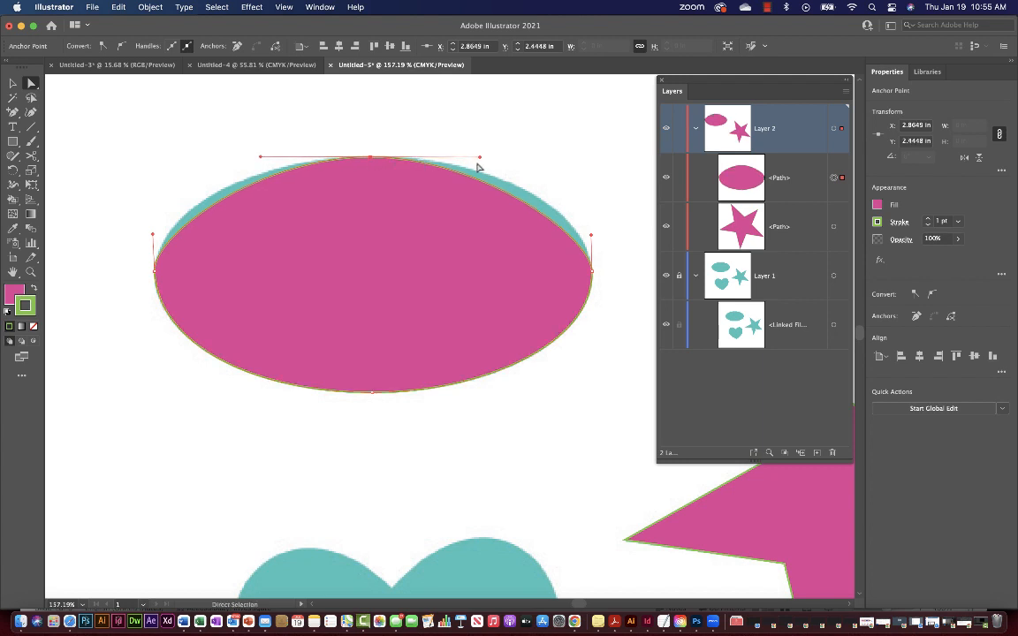
{"action": "left_click_drag", "start_coordinate": [483, 158], "coordinate": [534, 158]}
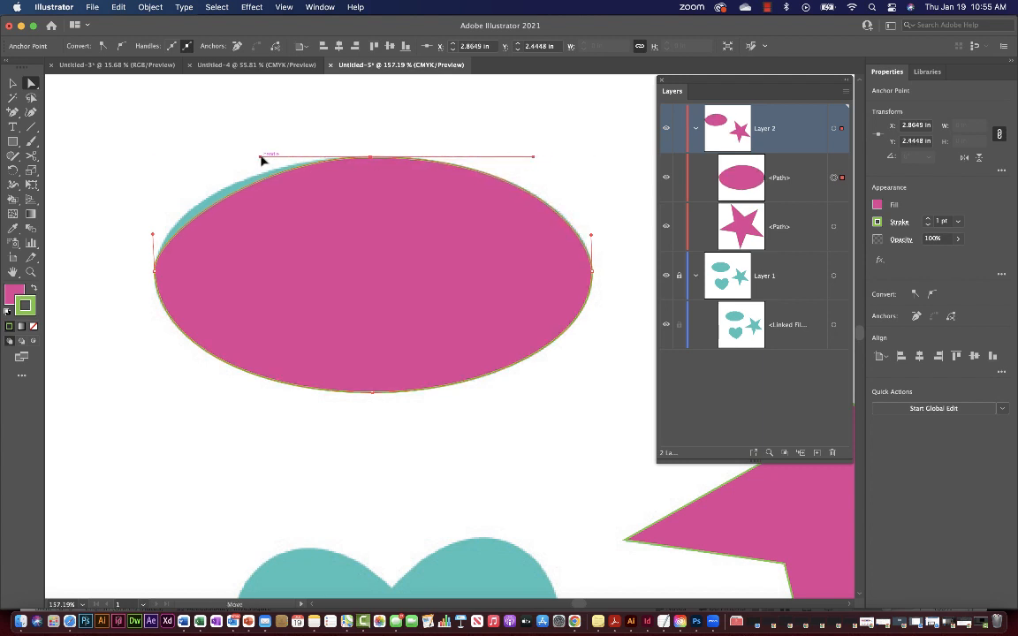
{"action": "left_click_drag", "start_coordinate": [261, 158], "coordinate": [221, 156]}
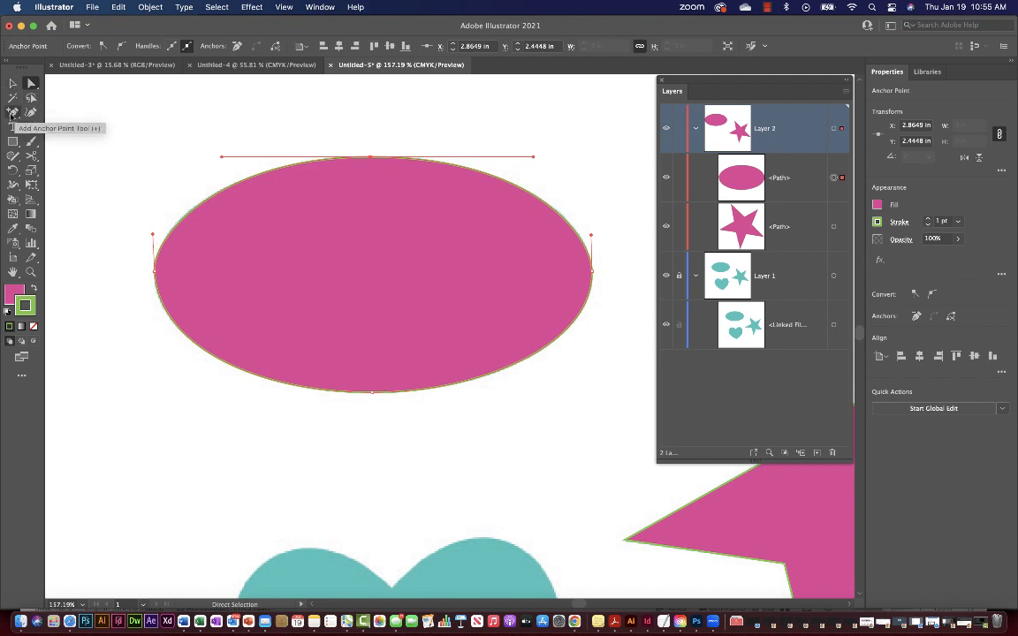
{"action": "left_click", "coordinate": [11, 113]}
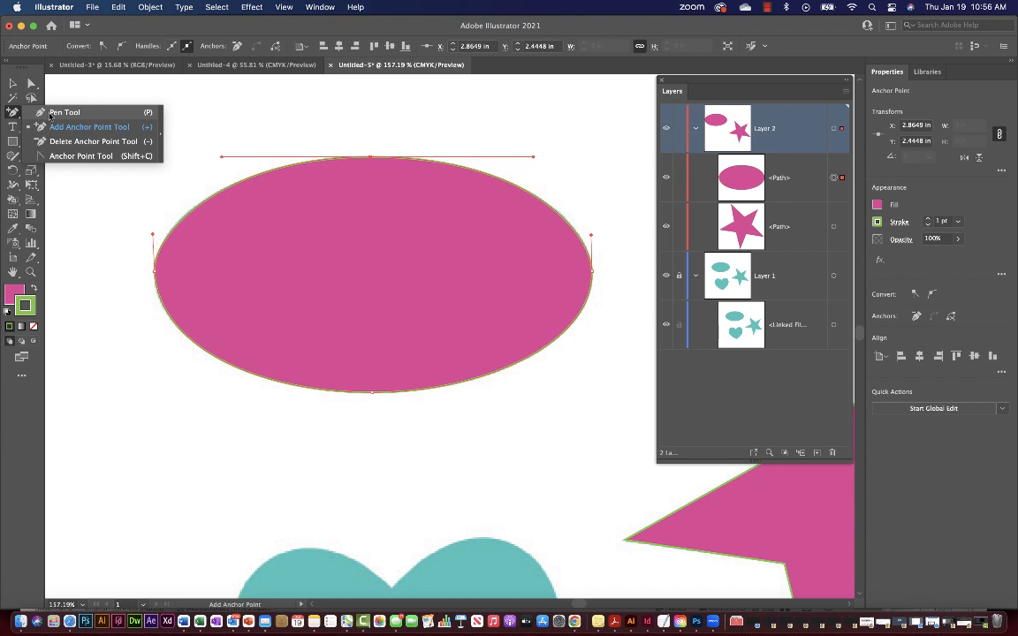
Return to the Pen tool and scroll down and right to the teal heart.
{"action": "left_click", "coordinate": [55, 113]}
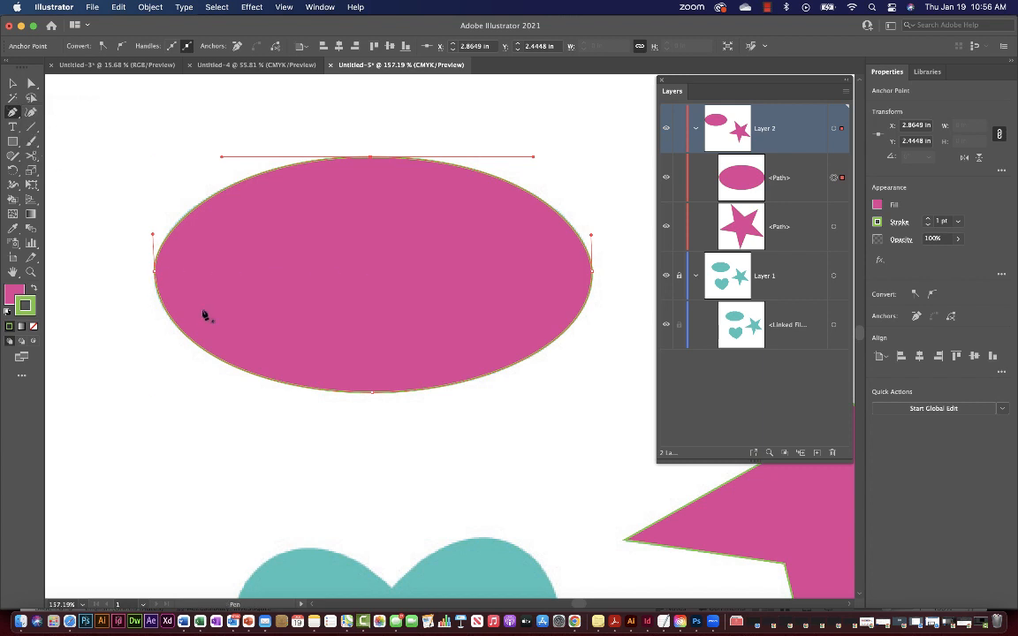
{"action": "scroll", "coordinate": [183, 310], "scroll_direction": "down", "scroll_amount": 1}
{"action": "scroll", "coordinate": [182, 309], "scroll_direction": "down", "scroll_amount": 2}
{"action": "scroll", "coordinate": [183, 309], "scroll_direction": "right", "scroll_amount": 1}
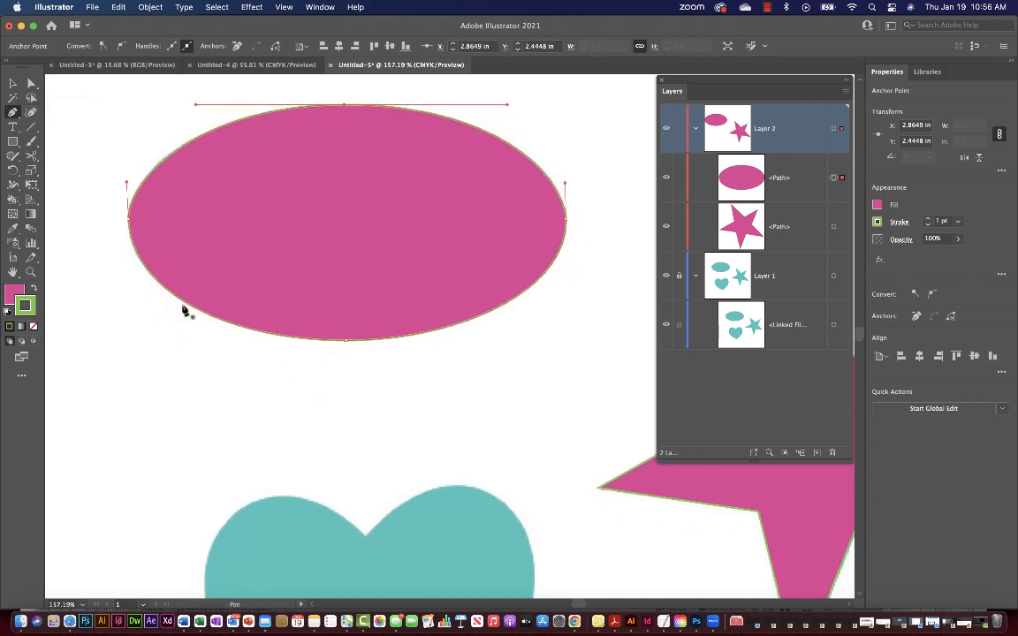
{"action": "scroll", "coordinate": [336, 399], "scroll_direction": "down", "scroll_amount": 6}
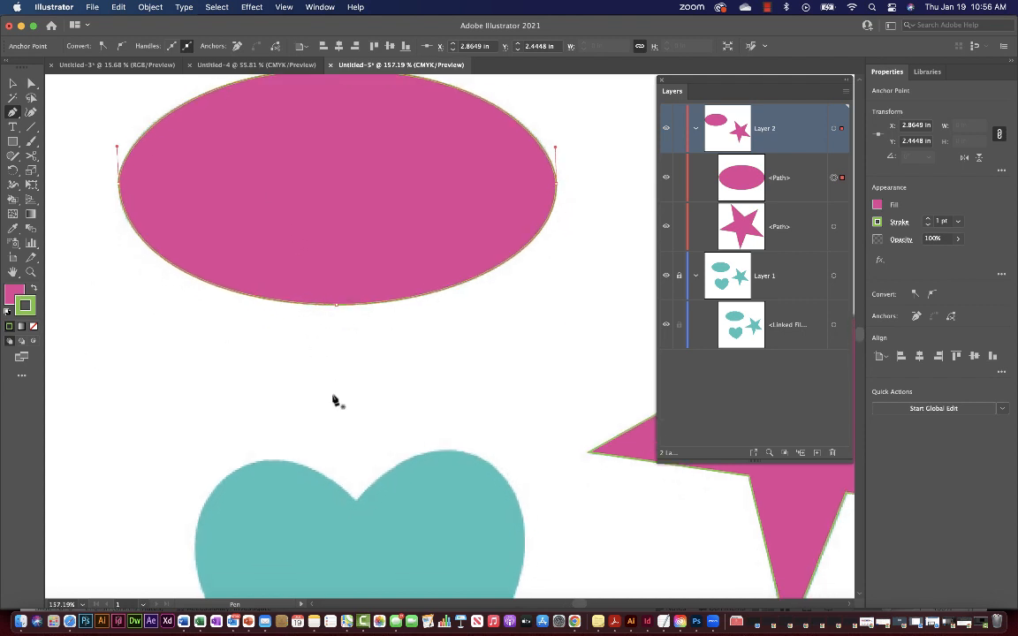
{"action": "scroll", "coordinate": [334, 401], "scroll_direction": "up", "scroll_amount": 5}
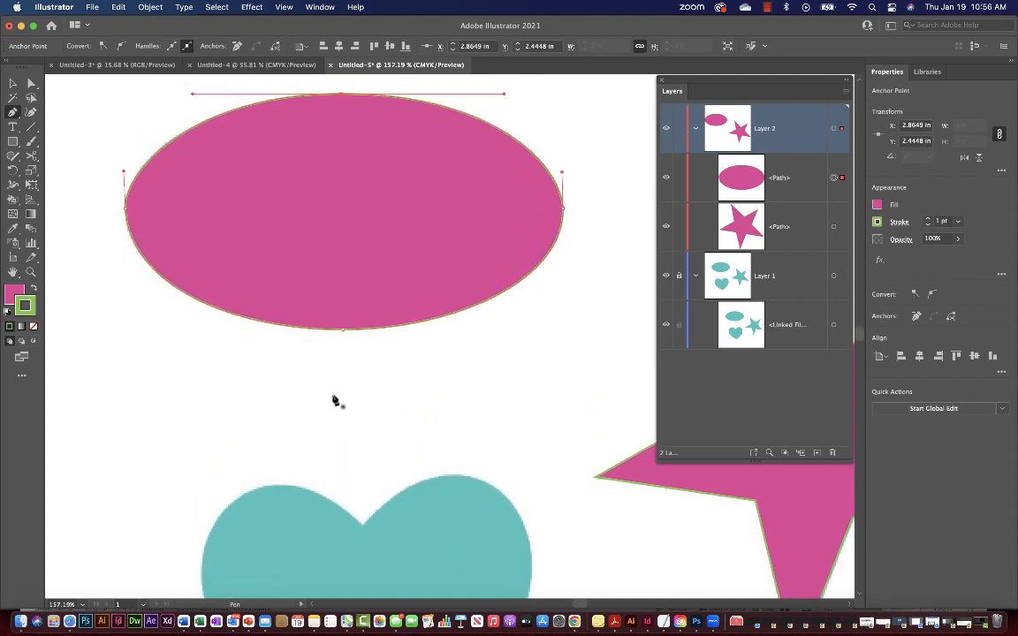
{"action": "scroll", "coordinate": [334, 401], "scroll_direction": "down", "scroll_amount": 10}
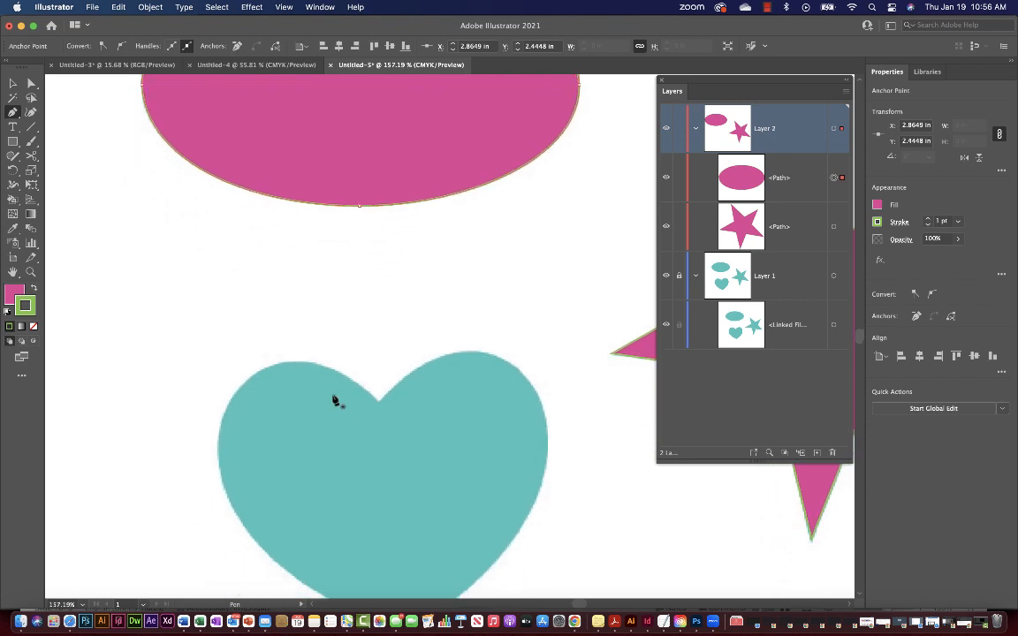
{"action": "scroll", "coordinate": [334, 400], "scroll_direction": "down", "scroll_amount": 8}
{"action": "scroll", "coordinate": [334, 400], "scroll_direction": "right", "scroll_amount": 4}
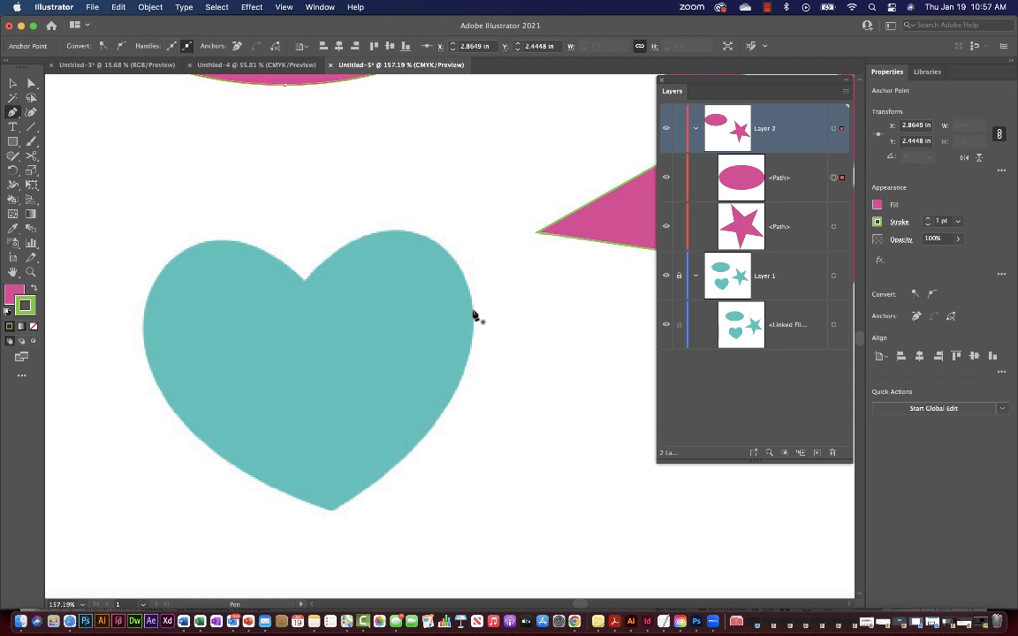
Drag curved anchors on the heart's right edge and bottom tip so the magenta curve hugs the edge.
{"action": "left_click_drag", "start_coordinate": [473, 312], "coordinate": [482, 372]}
{"action": "mouse_move", "coordinate": [481, 372]}
{"action": "left_mouse_down"}
{"action": "mouse_move", "coordinate": [495, 368]}
{"action": "mouse_move", "coordinate": [484, 372]}
{"action": "left_mouse_up"}
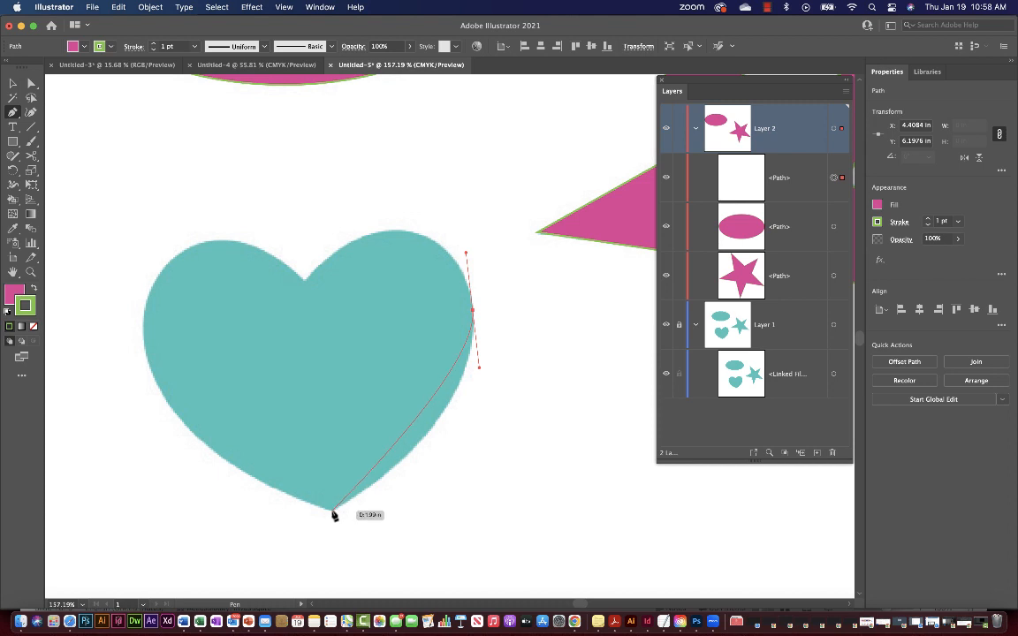
{"action": "left_click_drag", "start_coordinate": [333, 515], "coordinate": [219, 578]}
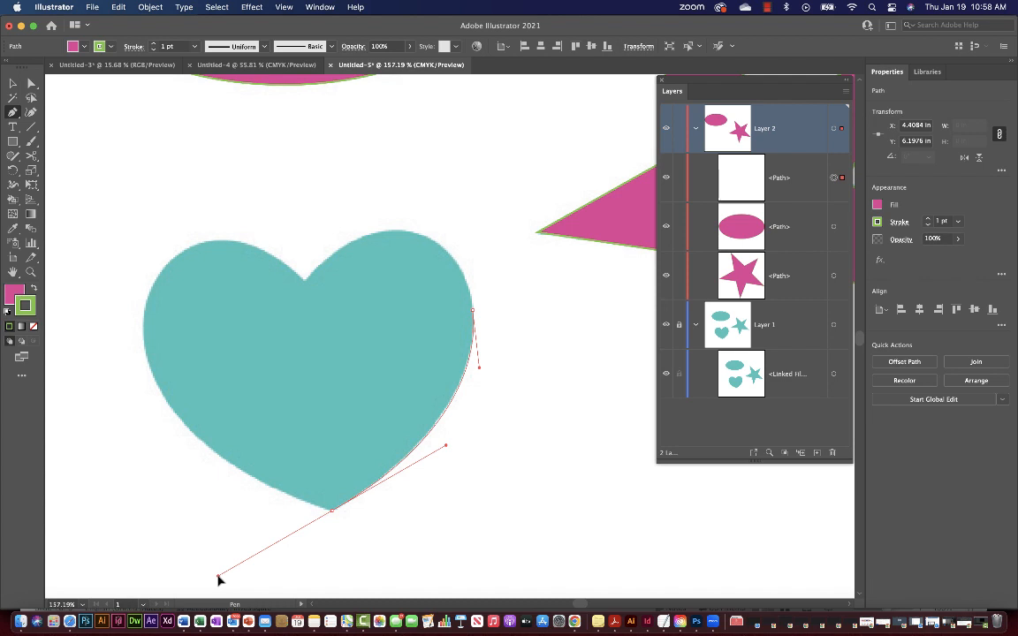
{"action": "mouse_move", "coordinate": [220, 578]}
{"action": "left_mouse_down"}
{"action": "mouse_move", "coordinate": [204, 541]}
{"action": "mouse_move", "coordinate": [221, 581]}
{"action": "left_mouse_up"}
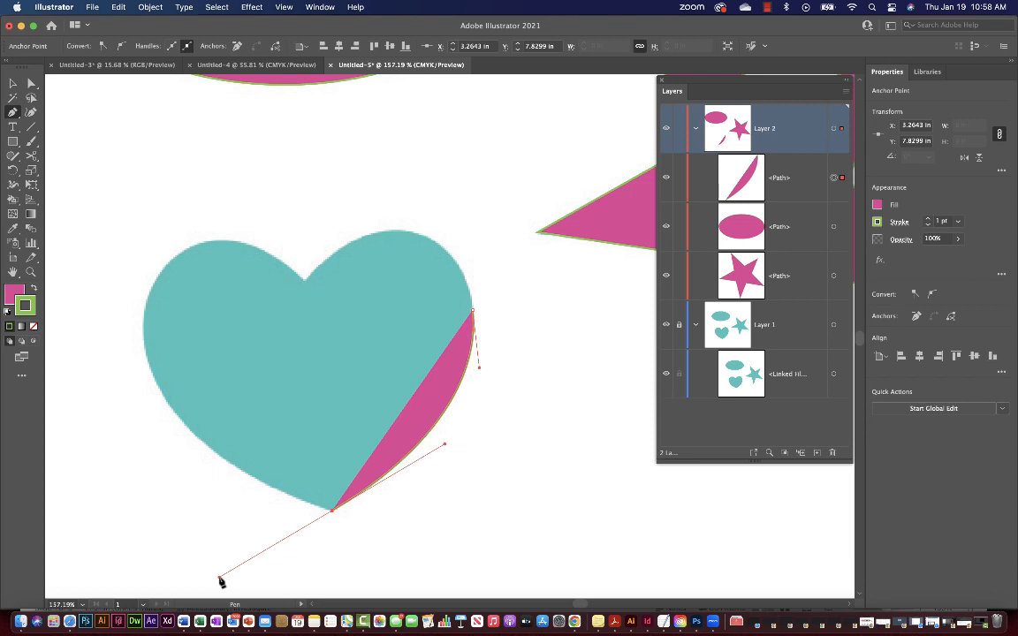
Zoom in on the heart, tweak the bottom anchor, then undo the segment to the bottom tip.
{"action": "scroll", "coordinate": [220, 579], "scroll_direction": "down", "scroll_amount": 3}
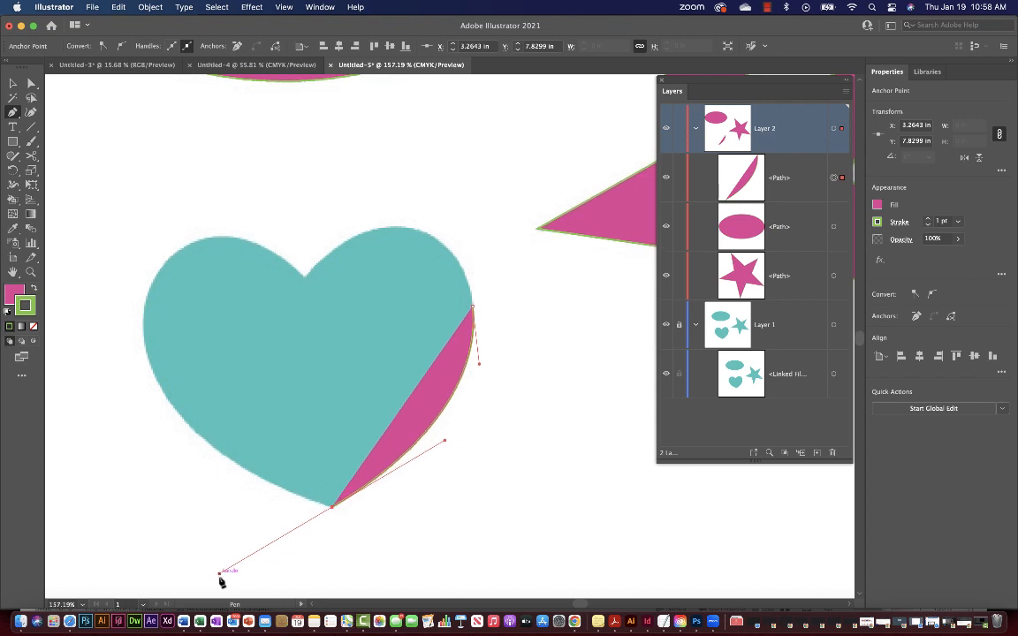
{"action": "scroll", "coordinate": [221, 579], "scroll_direction": "left", "scroll_amount": 2}
{"action": "scroll", "coordinate": [222, 578], "scroll_direction": "up", "scroll_amount": 2}
{"action": "scroll", "coordinate": [222, 580], "scroll_direction": "up", "scroll_amount": 1}
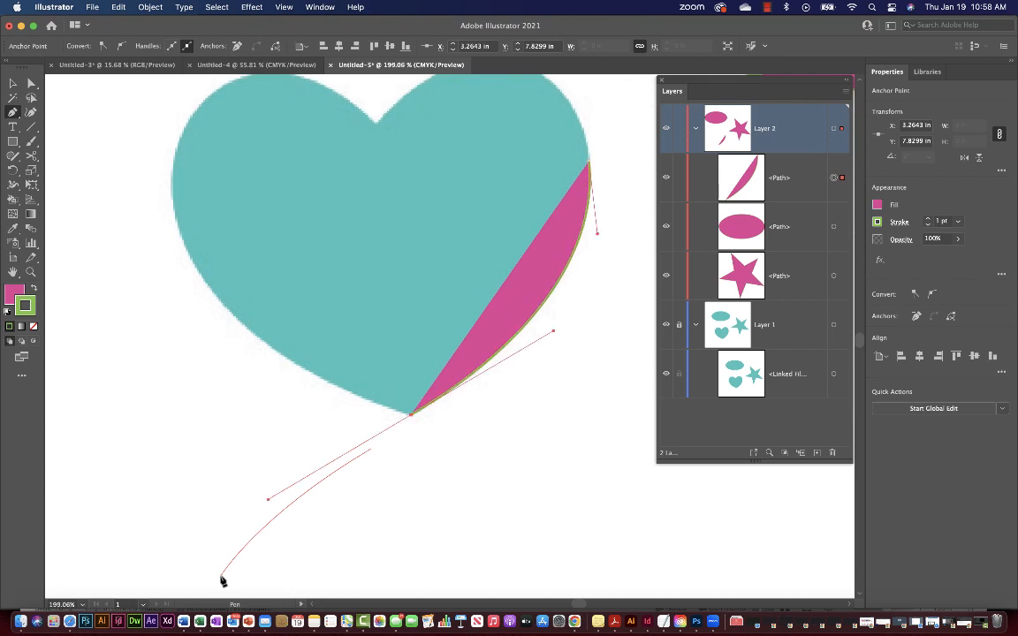
{"action": "mouse_move", "coordinate": [263, 506]}
{"action": "left_mouse_down"}
{"action": "mouse_move", "coordinate": [364, 568]}
{"action": "mouse_move", "coordinate": [269, 502]}
{"action": "left_mouse_up"}
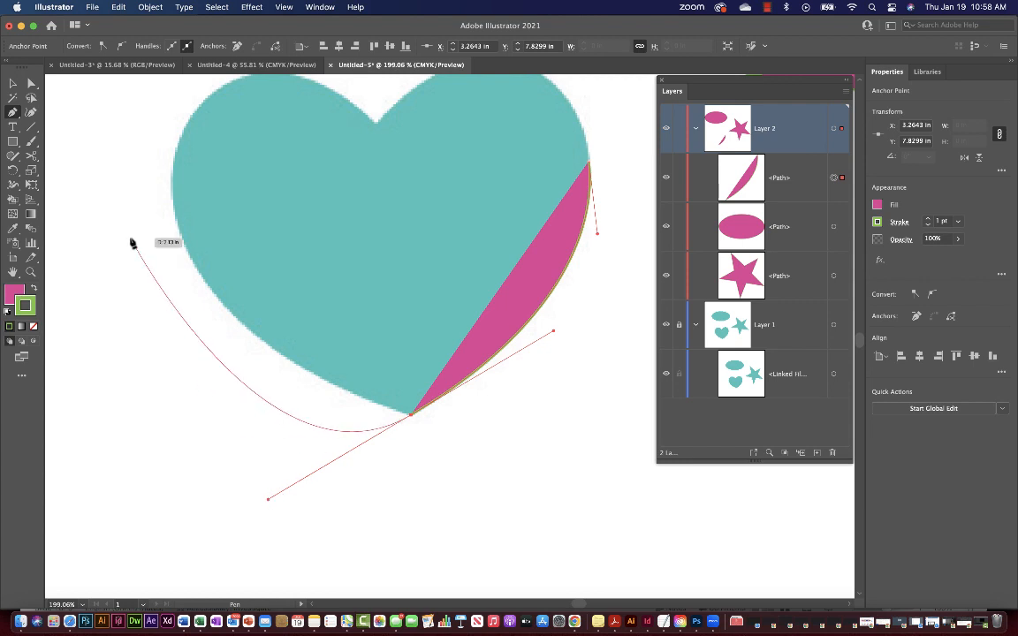
{"action": "left_click", "coordinate": [13, 112]}
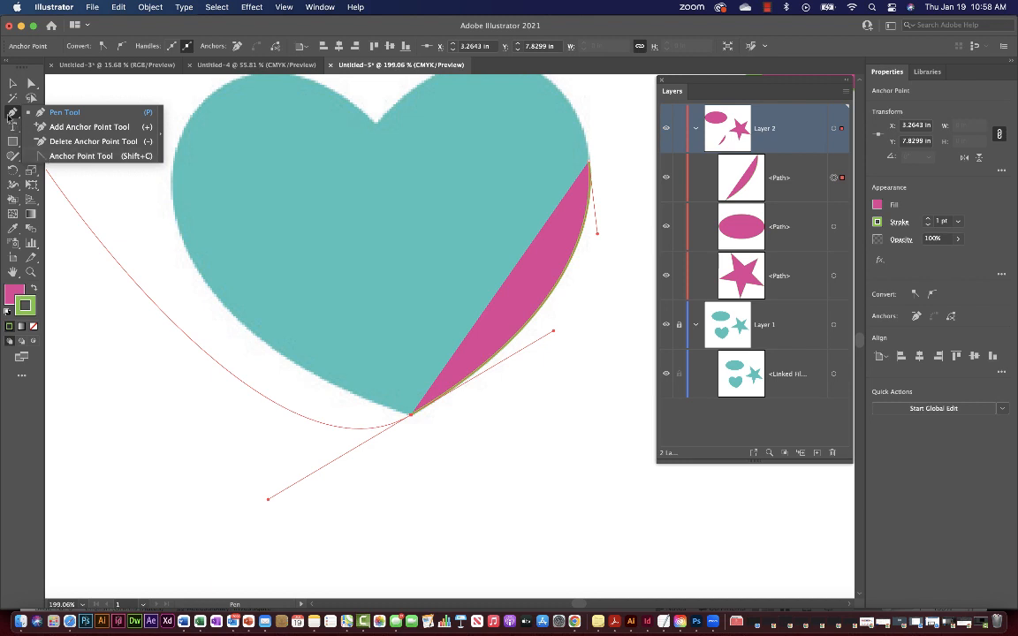
{"action": "left_click", "coordinate": [10, 114]}
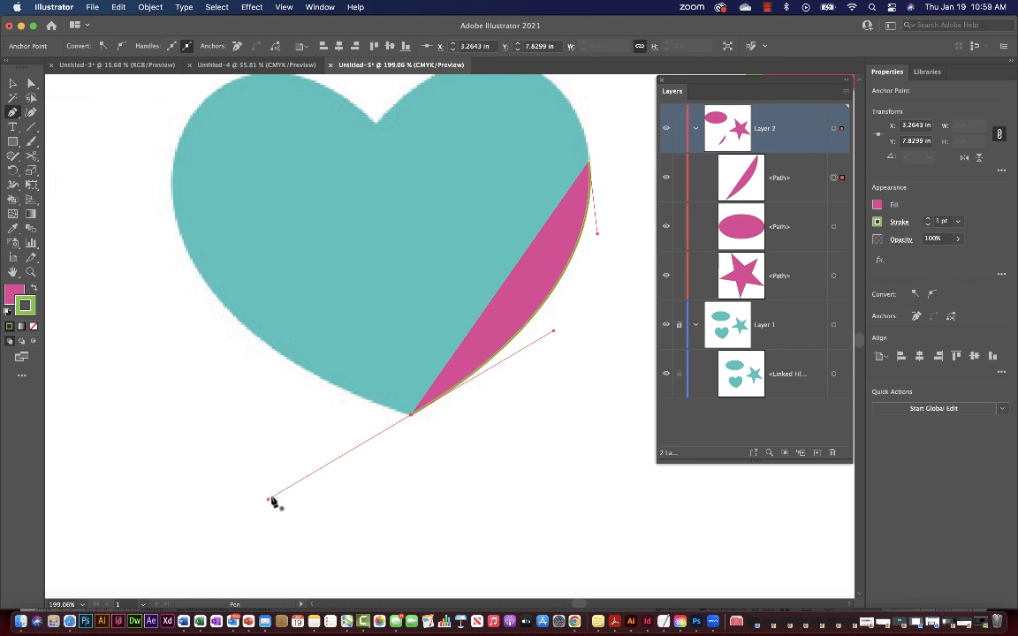
{"action": "key", "text": "super+z"}
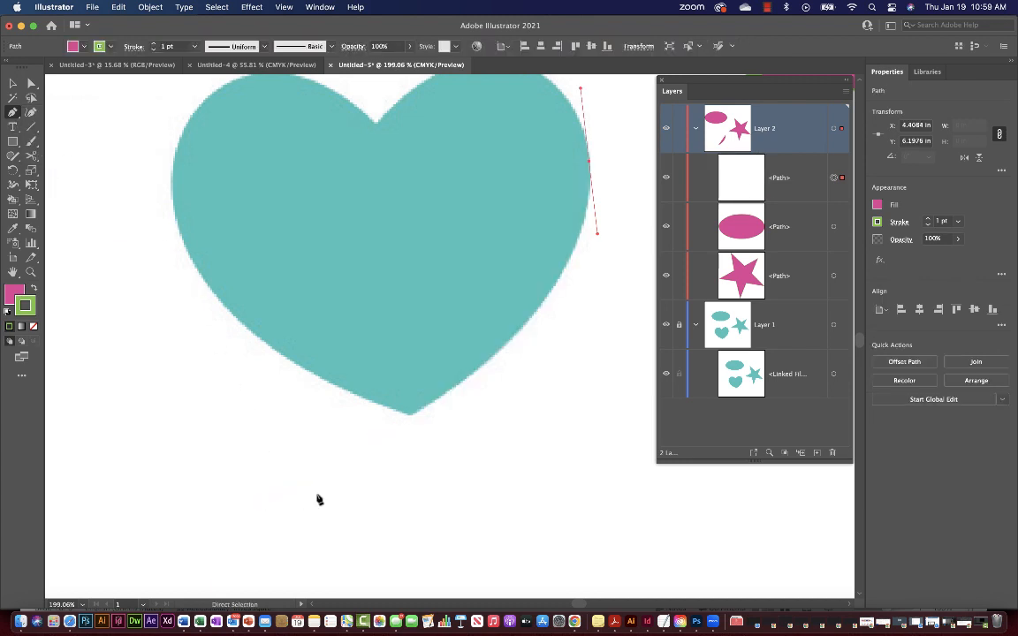
Re-place the bottom-tip anchor so the curve hugs the lower-right edge, aiming its outgoing handle up-left.
{"action": "left_click", "coordinate": [410, 414]}
{"action": "left_click_drag", "start_coordinate": [402, 424], "coordinate": [268, 503]}
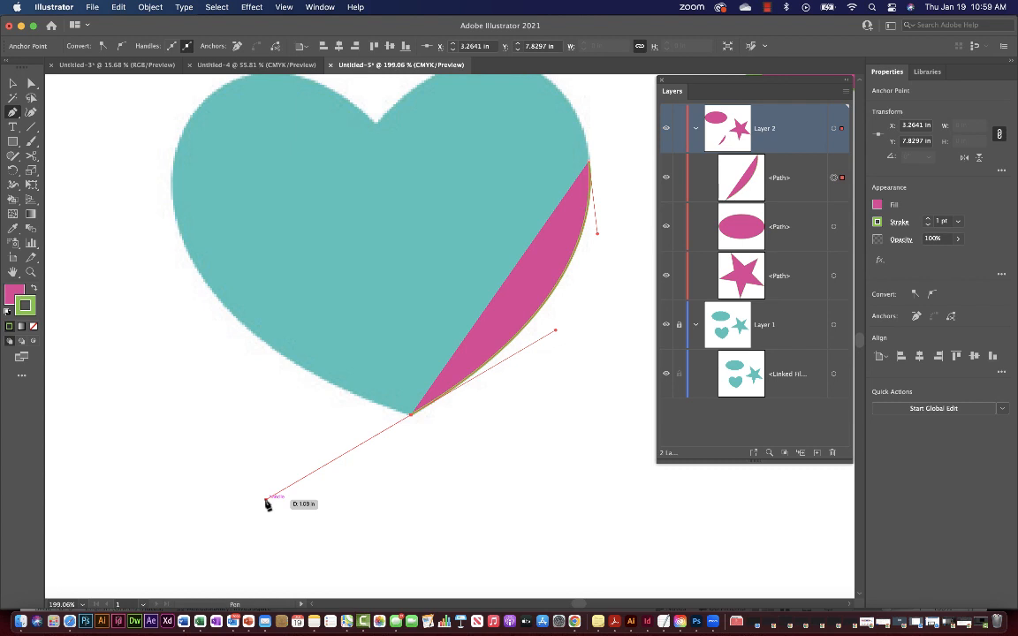
{"action": "left_click_drag", "start_coordinate": [266, 502], "coordinate": [236, 380]}
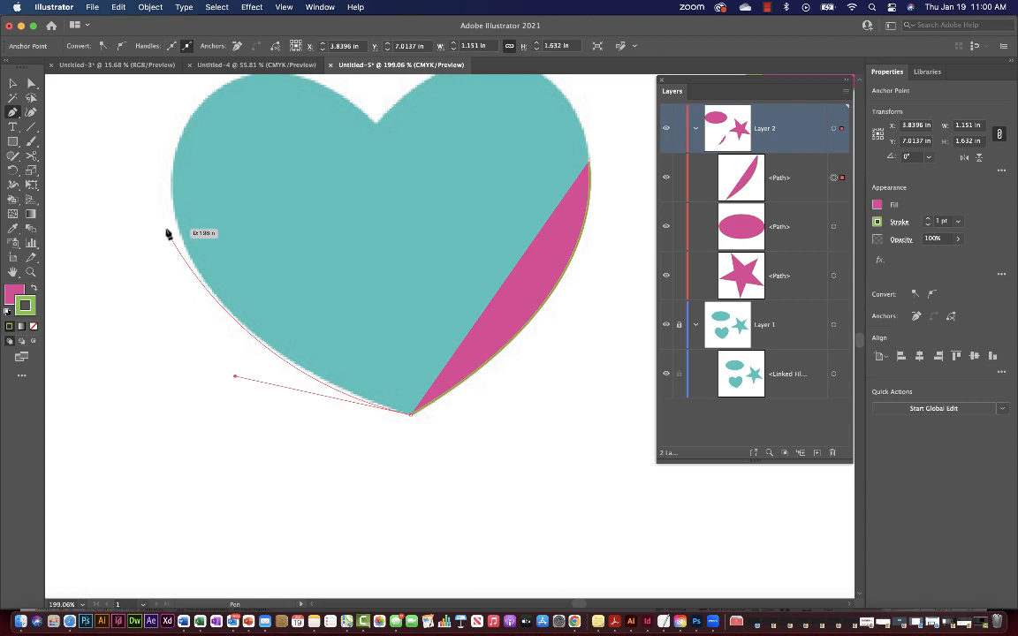
{"action": "key", "text": "super+z"}
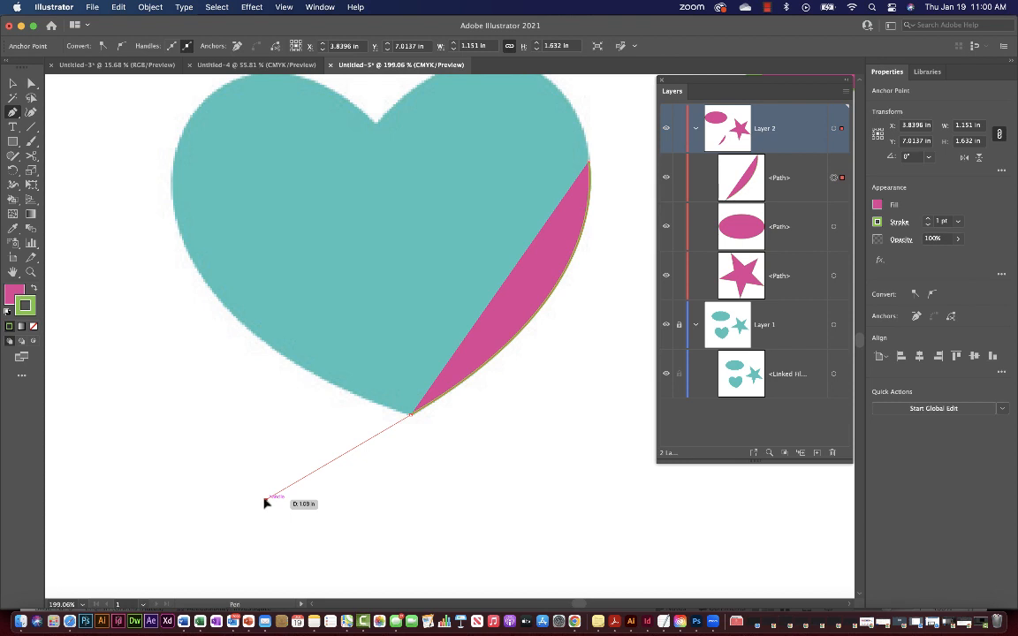
{"action": "left_click_drag", "start_coordinate": [266, 502], "coordinate": [244, 364]}
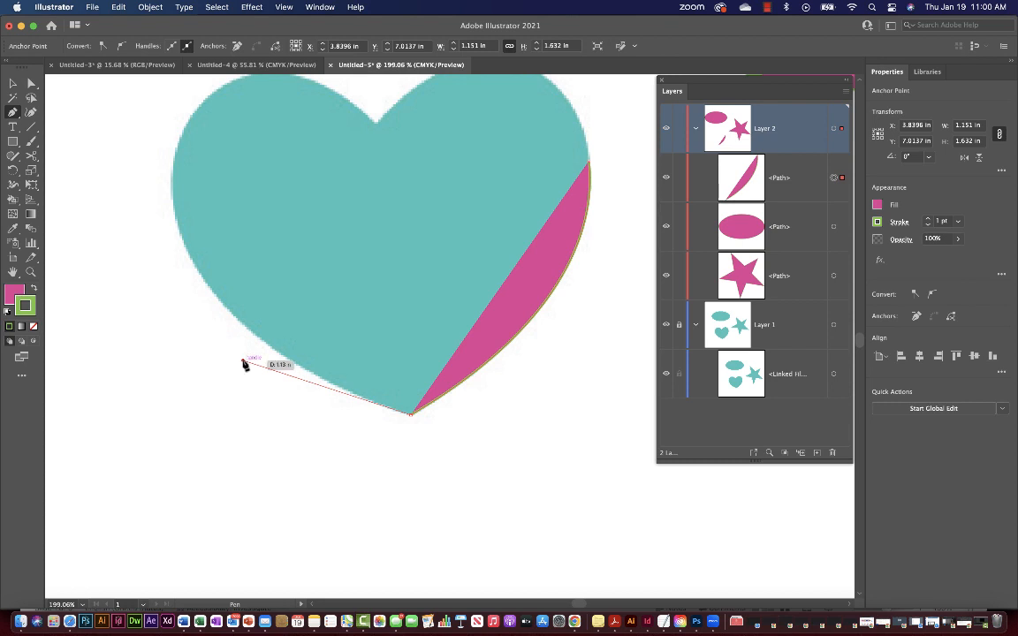
Continue from the bottom anchor with smooth anchors on the heart's left edge and left lobe's top.
{"action": "left_click", "coordinate": [403, 415]}
{"action": "scroll", "coordinate": [213, 292], "scroll_direction": "up", "scroll_amount": 3}
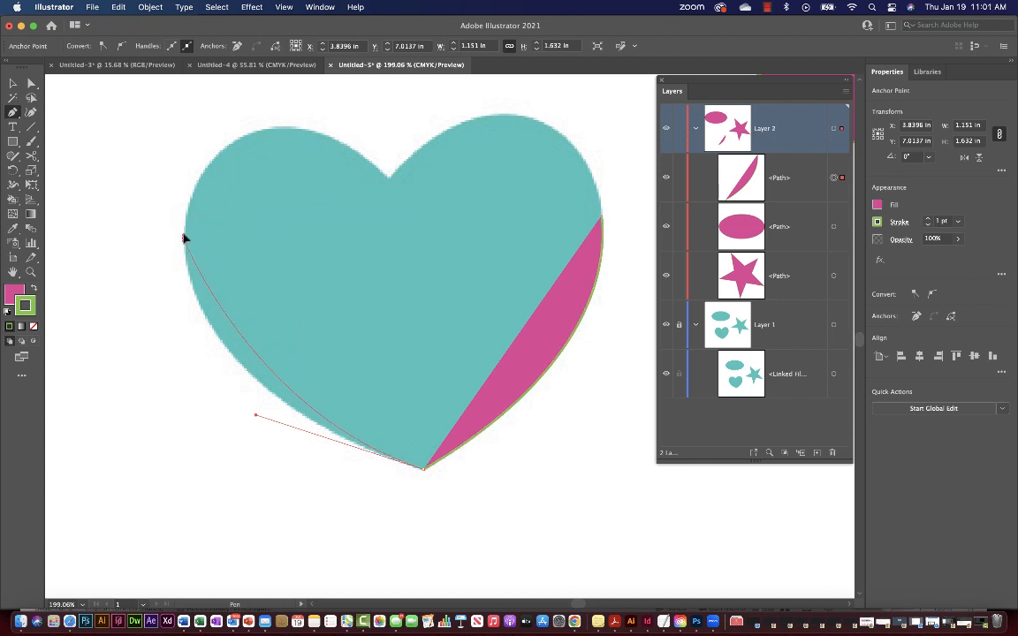
{"action": "left_click_drag", "start_coordinate": [185, 239], "coordinate": [187, 166]}
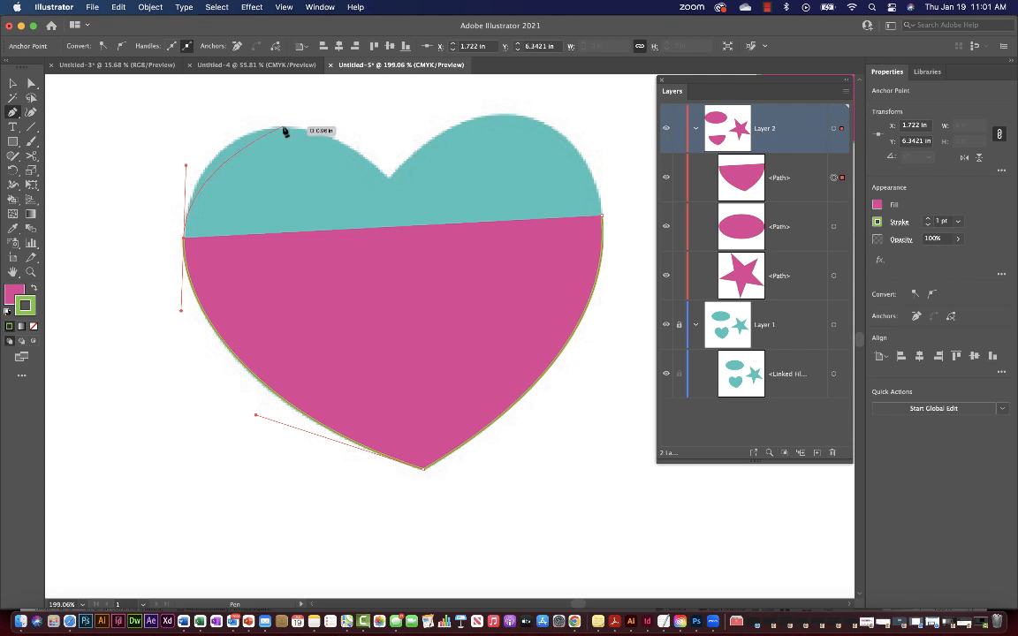
{"action": "left_click_drag", "start_coordinate": [282, 129], "coordinate": [325, 129]}
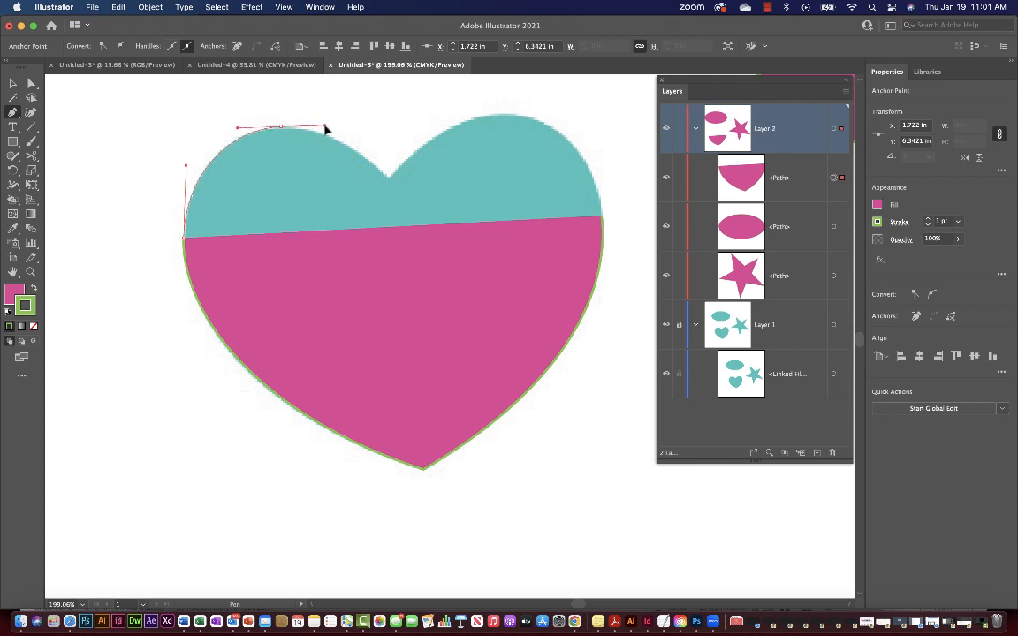
Redo the anchor at the top of the left lobe and dismiss the email notification.
{"action": "left_click_drag", "start_coordinate": [325, 130], "coordinate": [324, 121]}
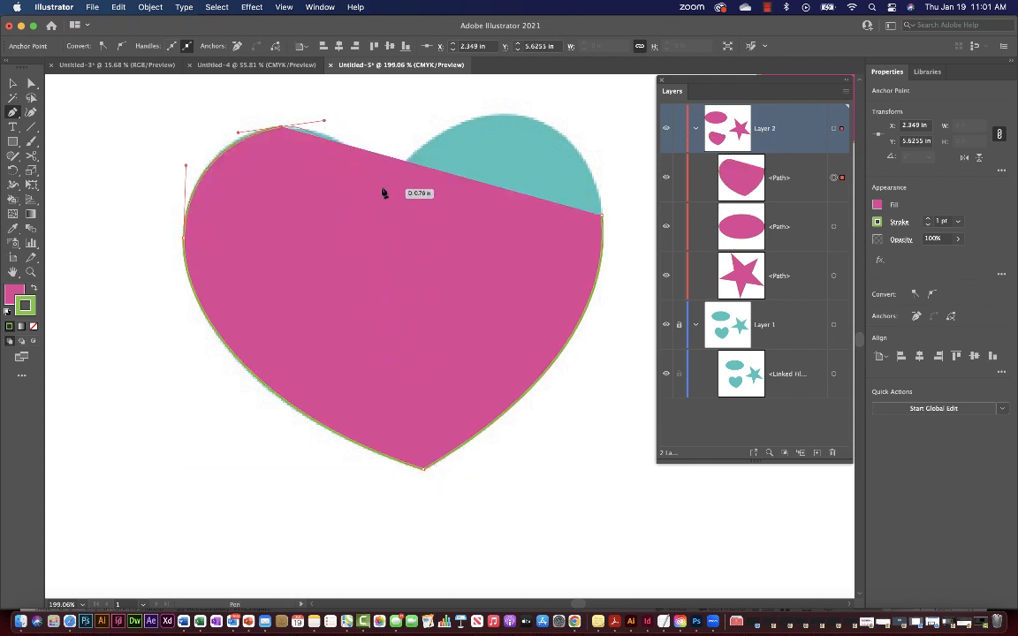
{"action": "key", "text": "super+z"}
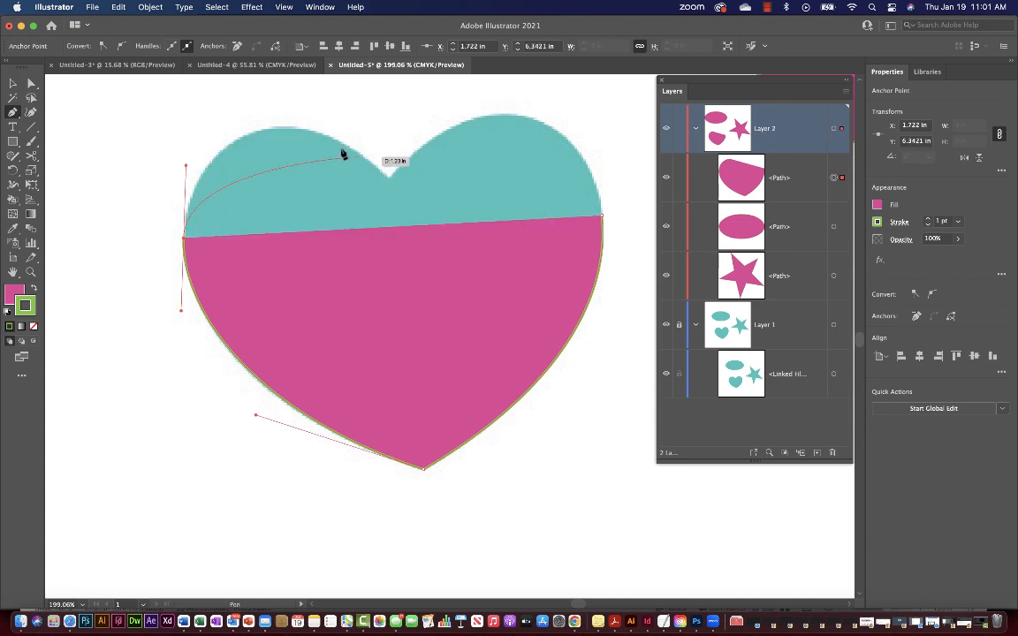
{"action": "left_click_drag", "start_coordinate": [276, 130], "coordinate": [314, 121]}
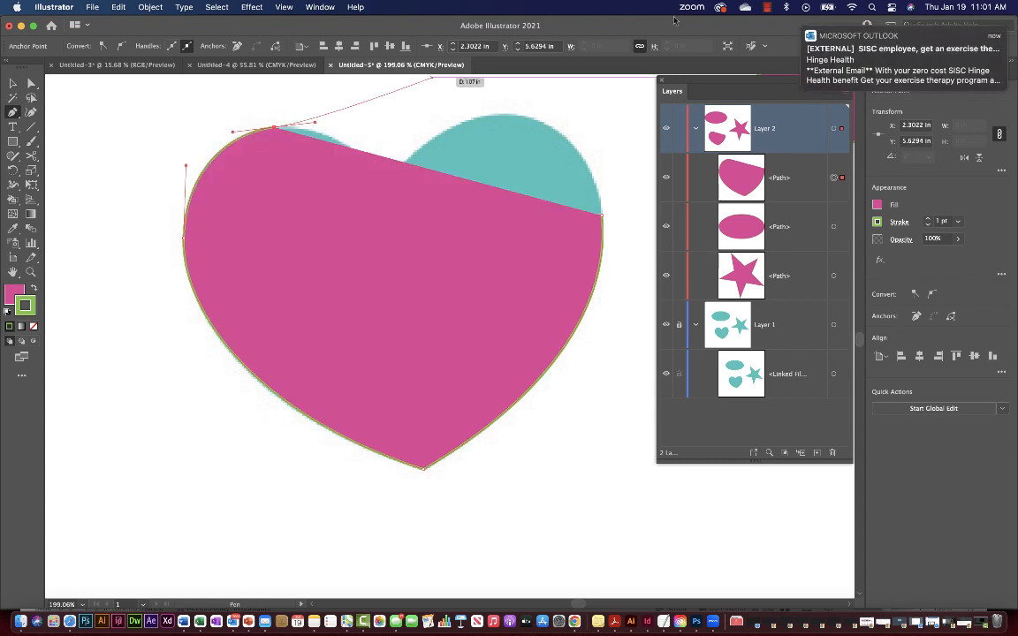
{"action": "left_click", "coordinate": [803, 27]}
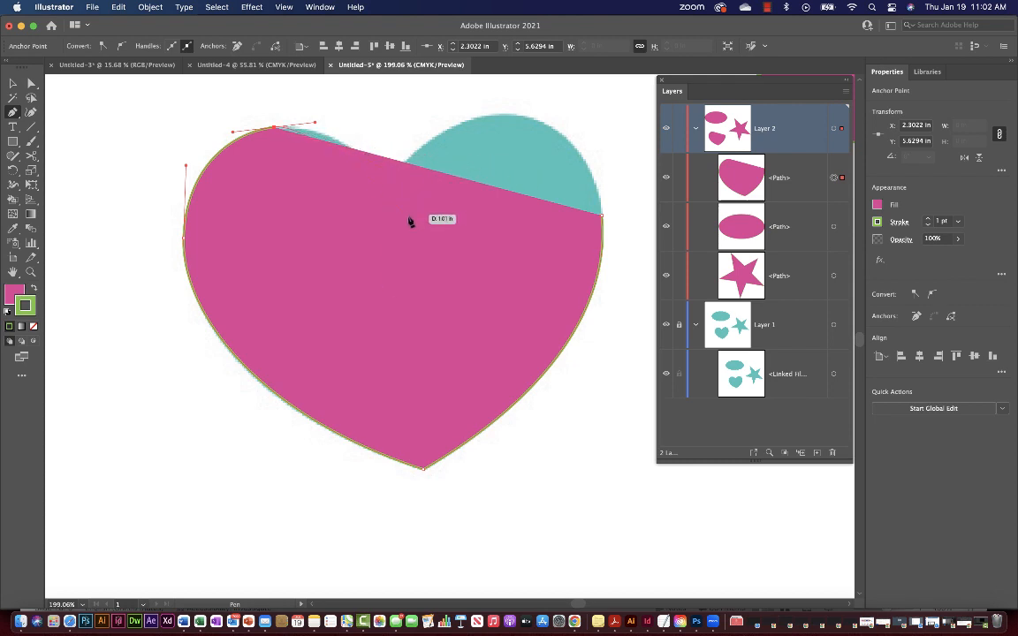
Add the centre notch anchor, nudge it with arrow keys, and aim its handle toward the right lobe.
{"action": "left_click", "coordinate": [383, 175]}
{"action": "left_click_drag", "start_coordinate": [397, 195], "coordinate": [433, 159]}
{"action": "key", "text": "Right"}
{"action": "key", "text": "Right"}
{"action": "key", "text": "Right"}
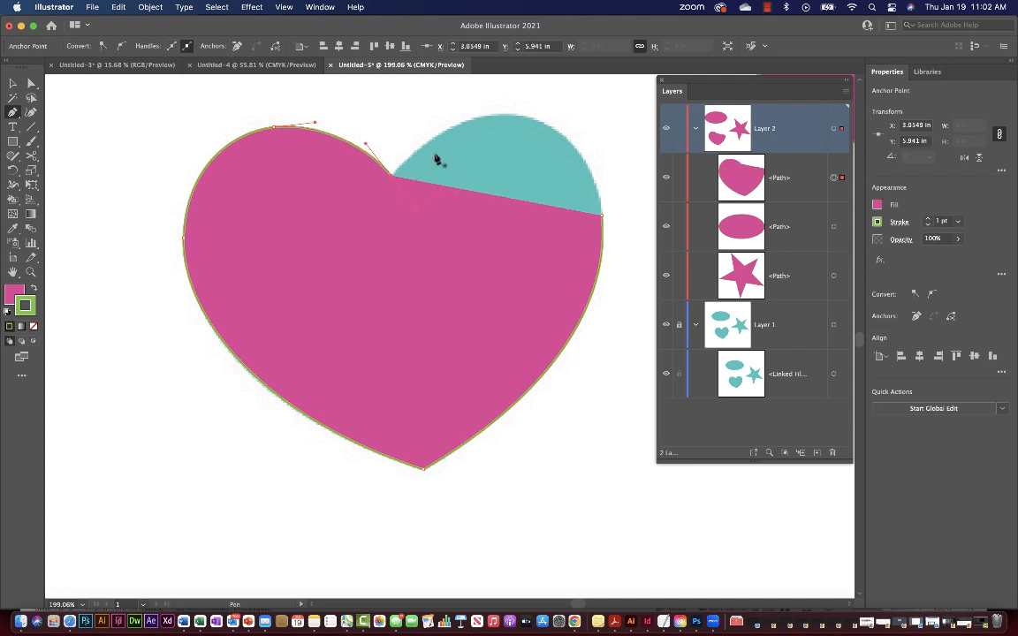
{"action": "key", "text": "Down"}
{"action": "key", "text": "Down"}
{"action": "key", "text": "Left"}
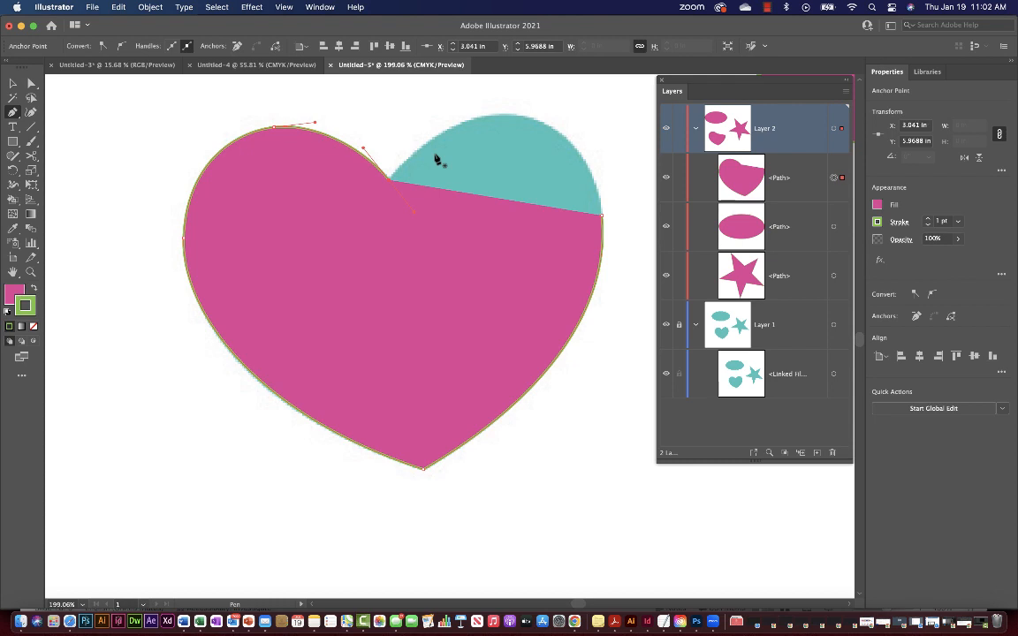
{"action": "key", "text": "Up"}
{"action": "left_click_drag", "start_coordinate": [390, 181], "coordinate": [405, 206]}
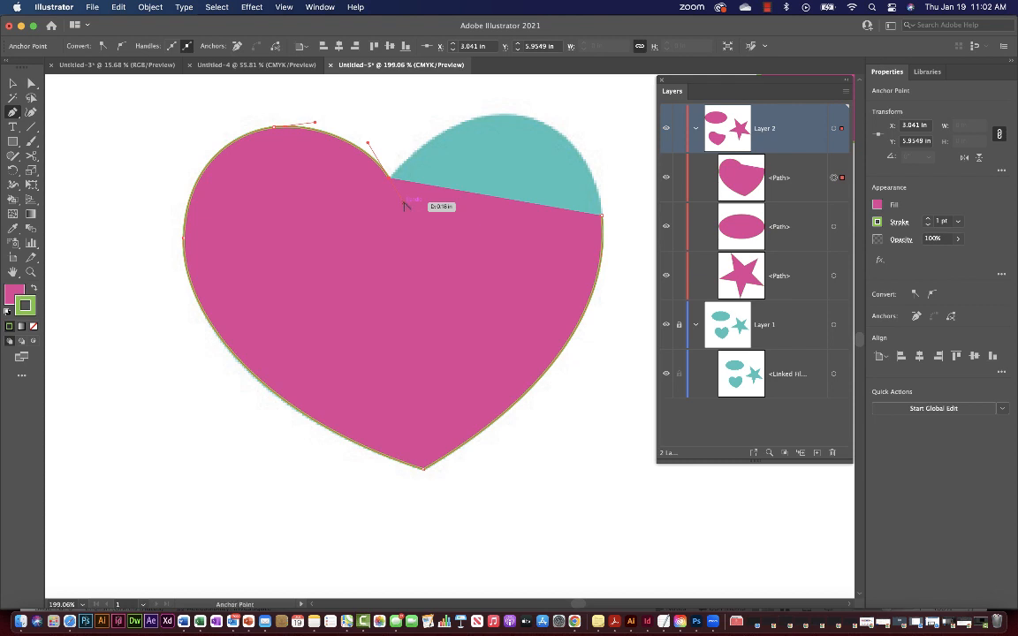
{"action": "left_click_drag", "start_coordinate": [405, 204], "coordinate": [418, 147]}
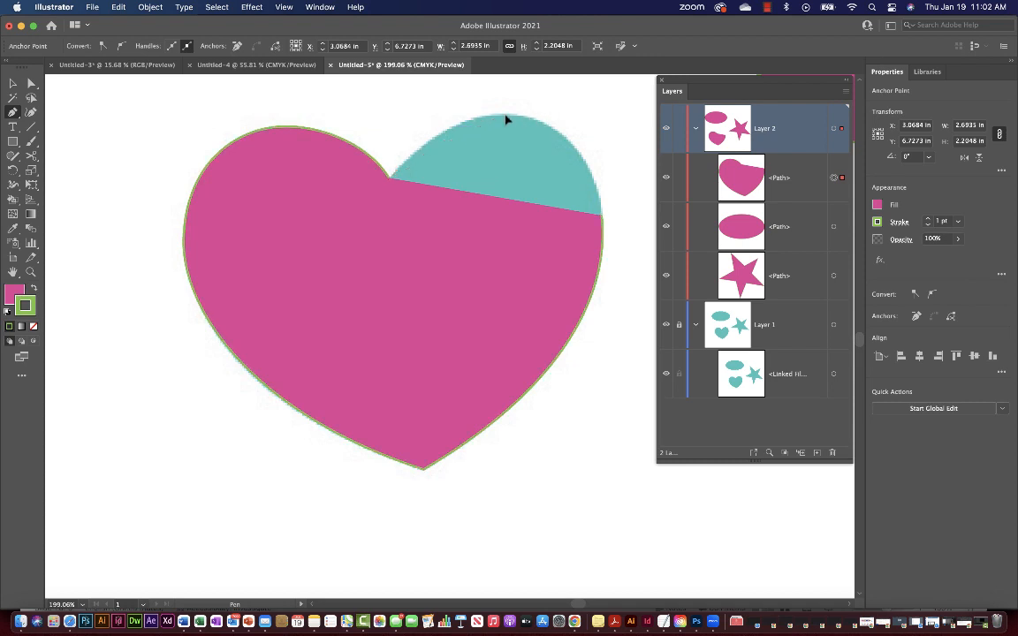
Add a curved anchor on the right lobe's top and close the path at the starting anchor.
{"action": "left_click_drag", "start_coordinate": [507, 117], "coordinate": [557, 121]}
{"action": "left_click_drag", "start_coordinate": [557, 121], "coordinate": [557, 120]}
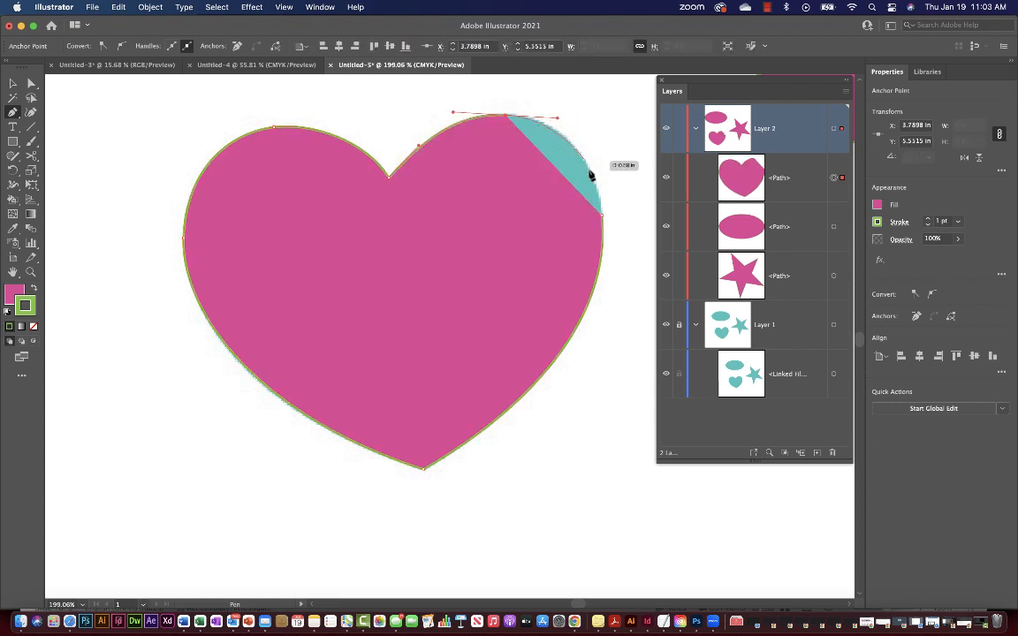
{"action": "left_click", "coordinate": [602, 218]}
{"action": "left_click_drag", "start_coordinate": [603, 218], "coordinate": [607, 276]}
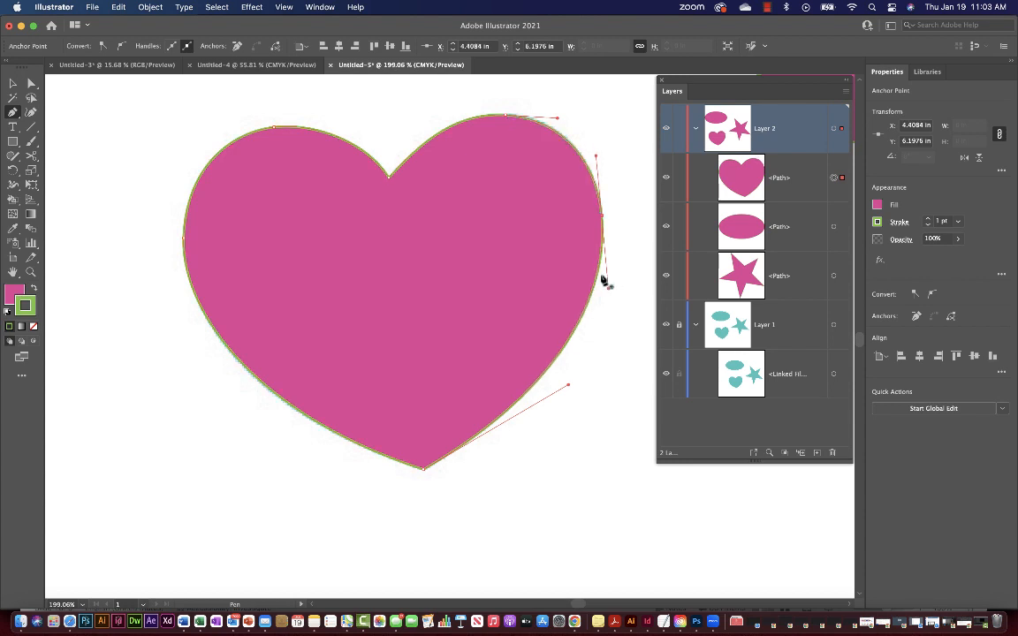
With Direct Selection, adjust the heart's right curve and bottom point, checking its other anchors.
{"action": "left_click", "coordinate": [31, 83]}
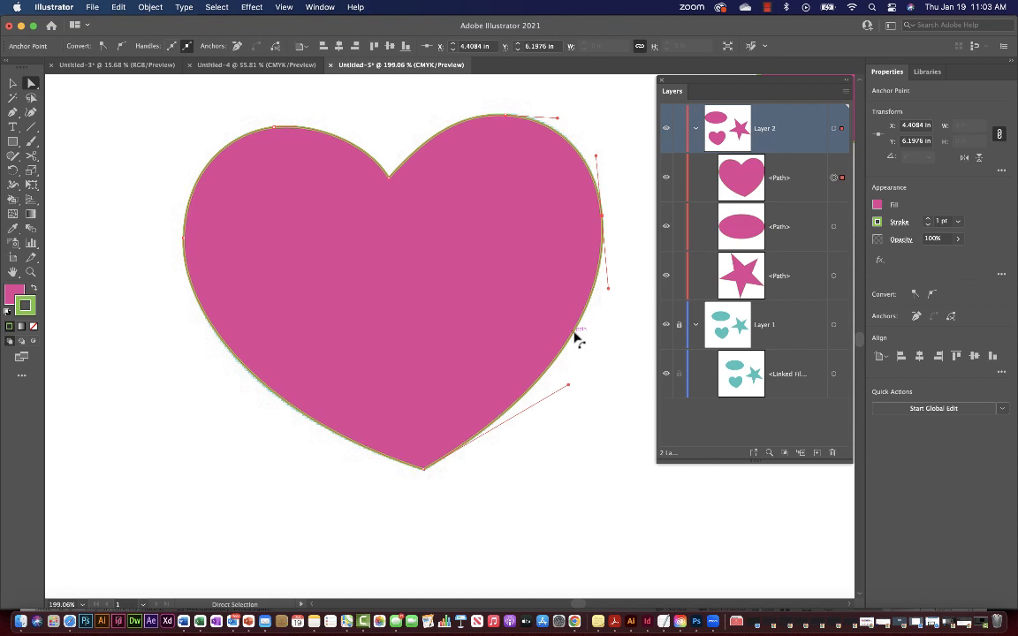
{"action": "mouse_move", "coordinate": [576, 338]}
{"action": "left_mouse_down"}
{"action": "mouse_move", "coordinate": [591, 345]}
{"action": "mouse_move", "coordinate": [554, 334]}
{"action": "mouse_move", "coordinate": [578, 348]}
{"action": "left_mouse_up"}
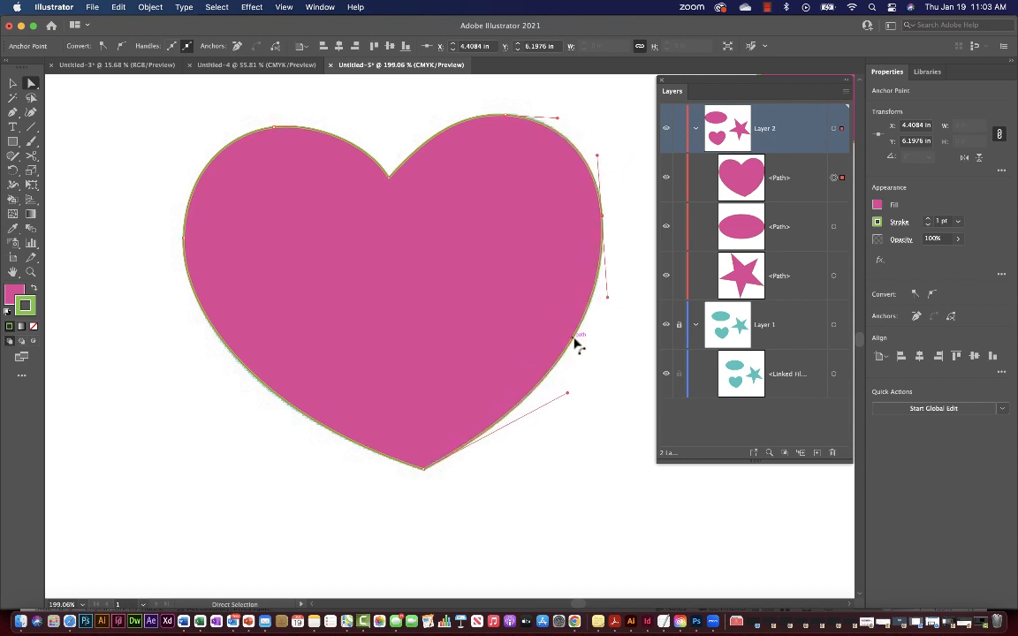
{"action": "left_click", "coordinate": [425, 468]}
{"action": "mouse_move", "coordinate": [425, 472]}
{"action": "left_mouse_down"}
{"action": "mouse_move", "coordinate": [431, 493]}
{"action": "mouse_move", "coordinate": [416, 427]}
{"action": "mouse_move", "coordinate": [422, 470]}
{"action": "left_mouse_up"}
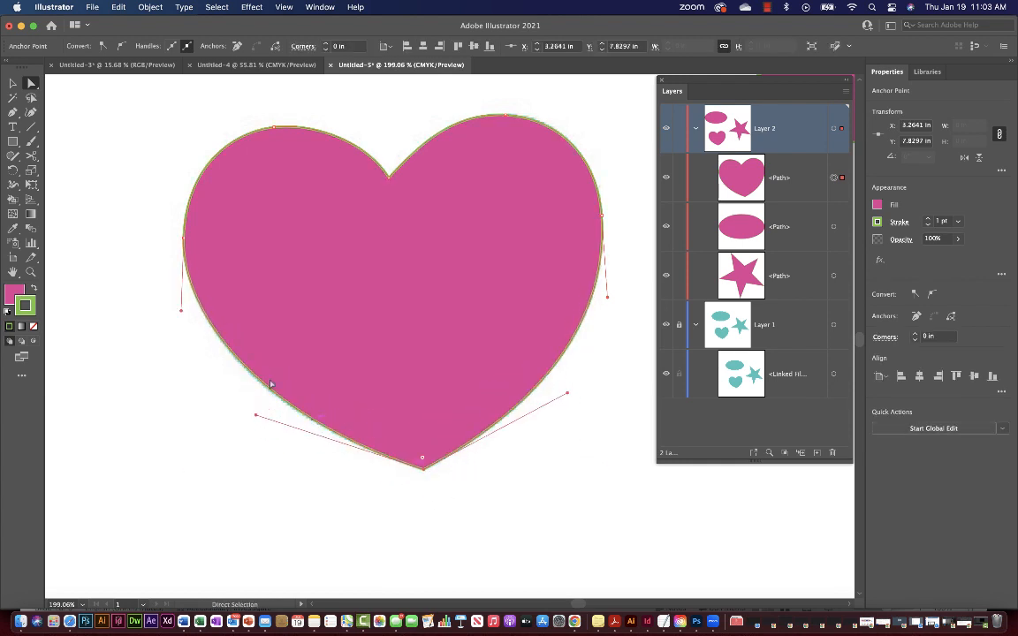
{"action": "left_click", "coordinate": [185, 238]}
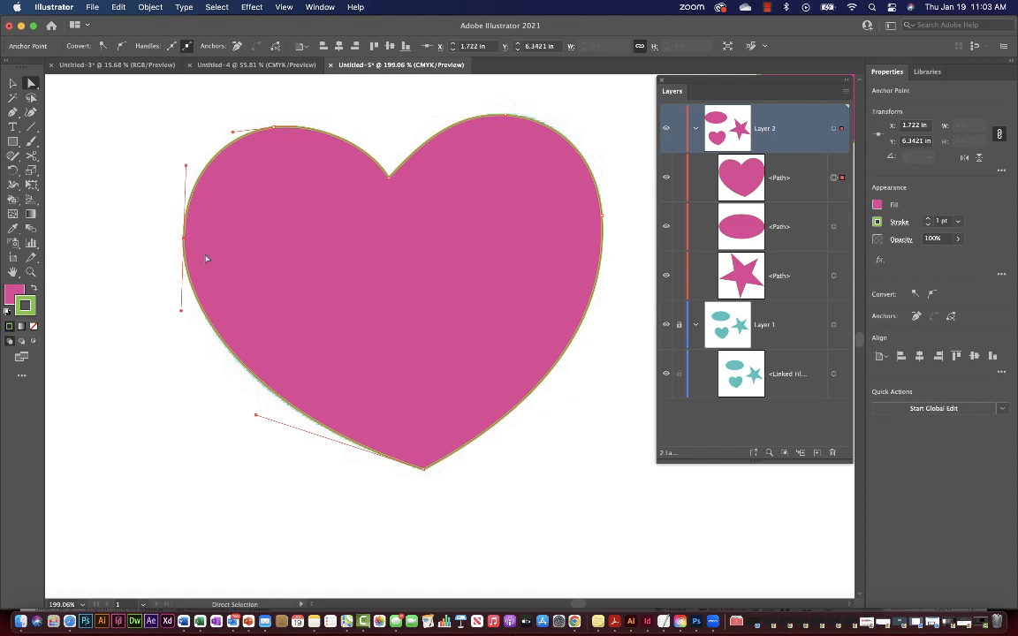
{"action": "left_click", "coordinate": [274, 129]}
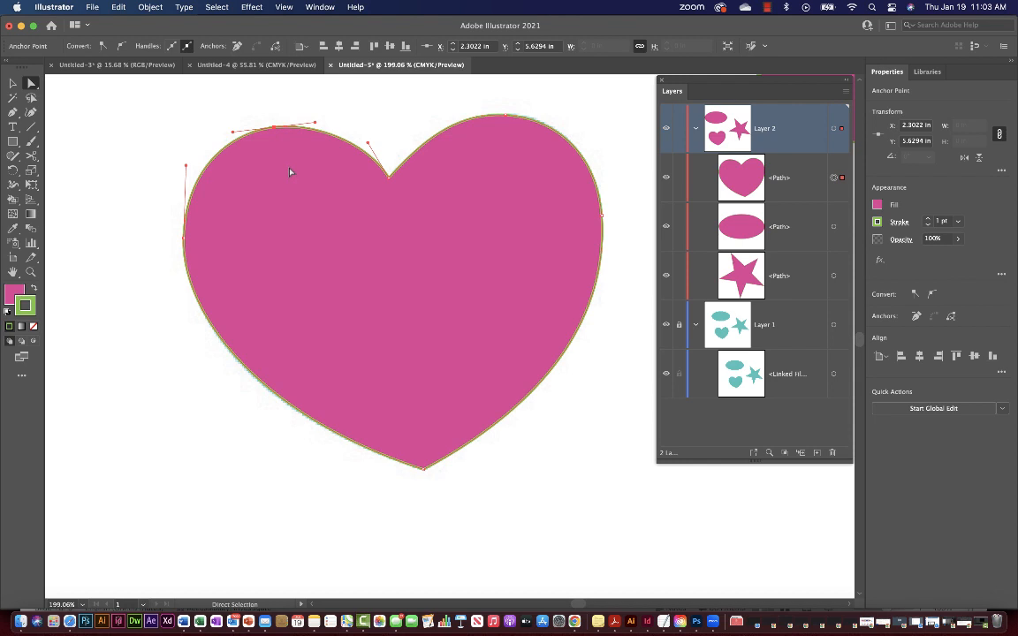
{"action": "left_click", "coordinate": [389, 176]}
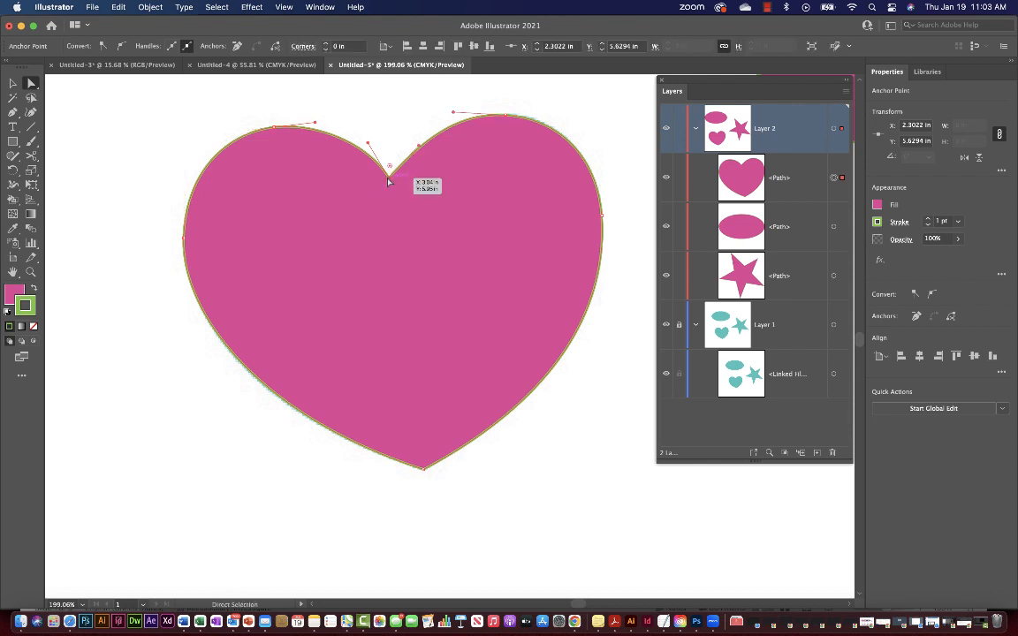
{"action": "left_click", "coordinate": [503, 116]}
{"action": "left_click", "coordinate": [184, 240]}
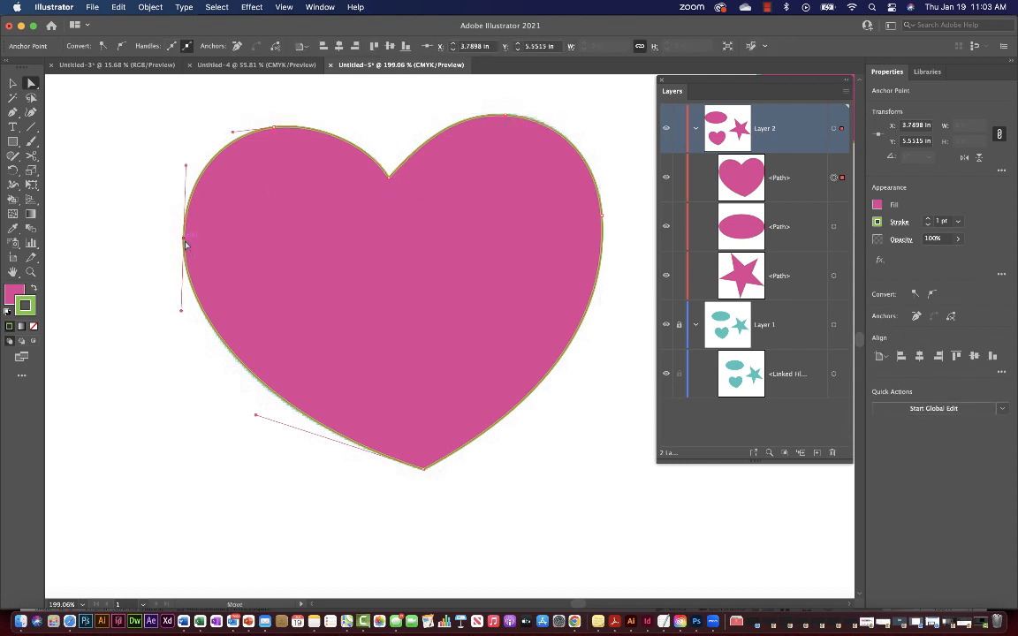
{"action": "mouse_move", "coordinate": [185, 243]}
{"action": "left_mouse_down"}
{"action": "mouse_move", "coordinate": [122, 238]}
{"action": "mouse_move", "coordinate": [223, 252]}
{"action": "mouse_move", "coordinate": [188, 246]}
{"action": "left_mouse_up"}
Select the heart's upper-left points, shift them onto the teal template, then deselect.
{"action": "left_click_drag", "start_coordinate": [132, 125], "coordinate": [320, 251]}
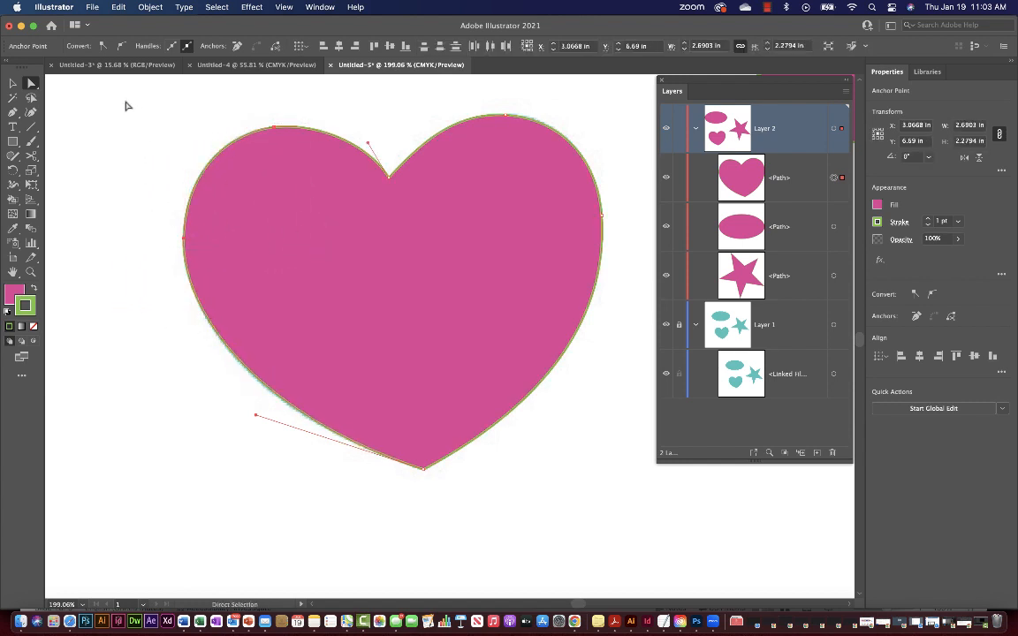
{"action": "left_click_drag", "start_coordinate": [126, 101], "coordinate": [296, 257]}
{"action": "left_click_drag", "start_coordinate": [200, 174], "coordinate": [221, 191]}
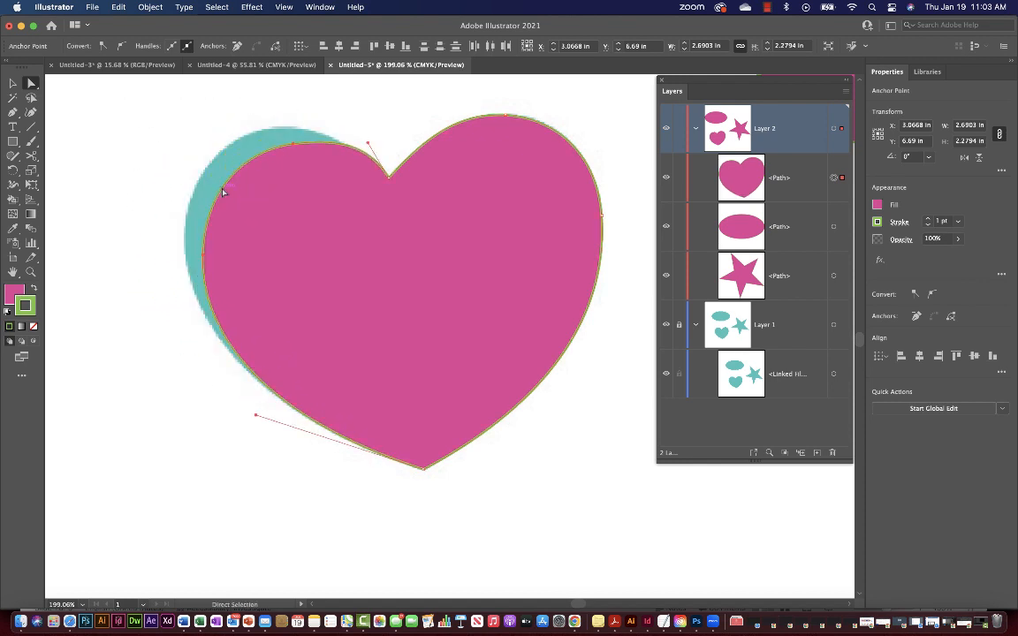
{"action": "left_click", "coordinate": [532, 402]}
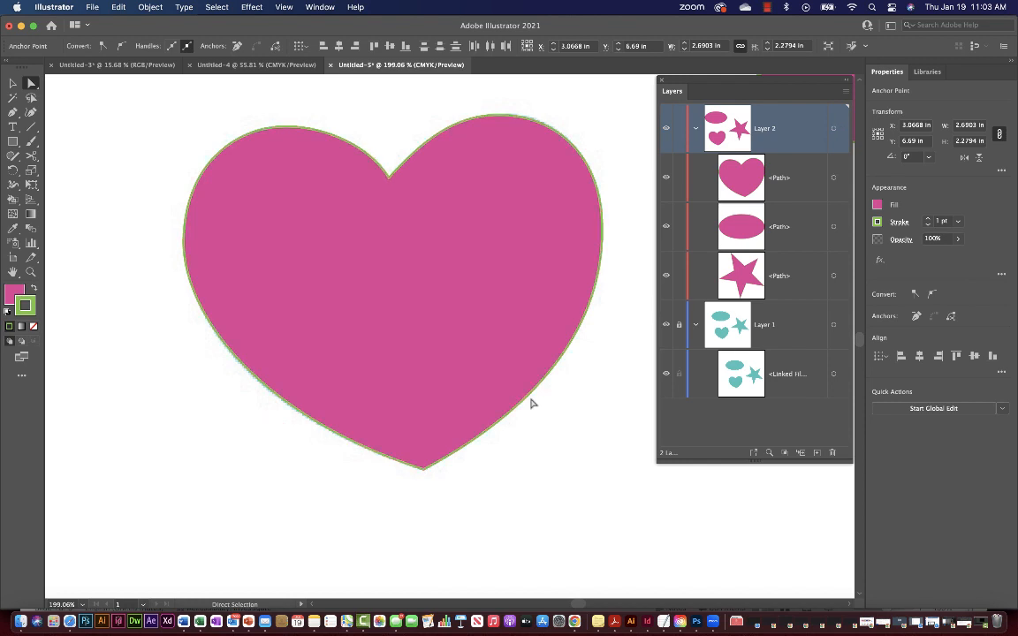
{"action": "left_click", "coordinate": [528, 395]}
{"action": "left_click", "coordinate": [127, 434]}
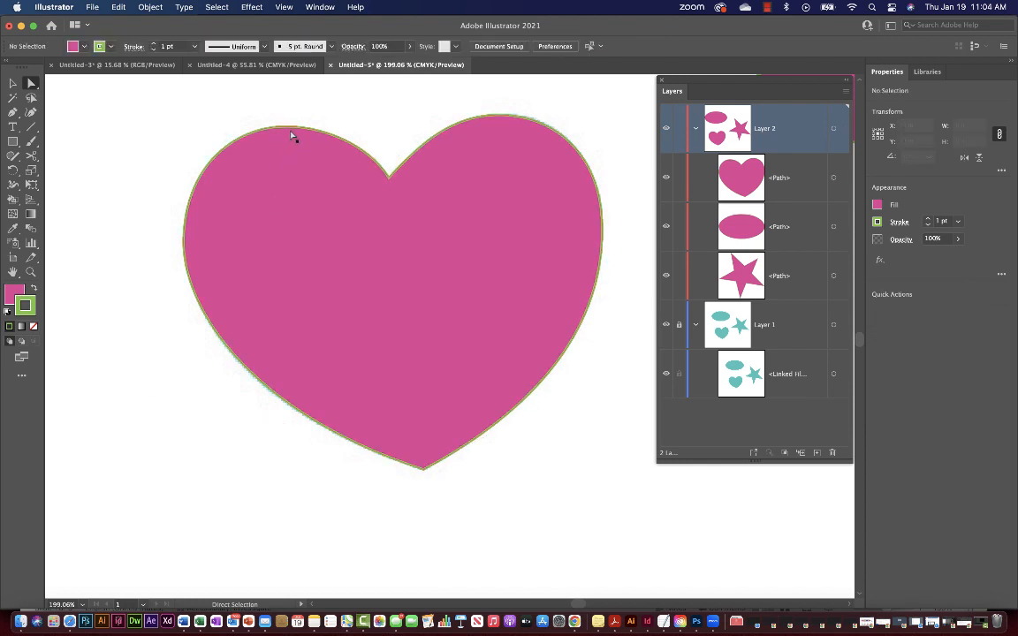
Return to the Pen tool and undo the stray one-point path.
{"action": "left_click", "coordinate": [12, 113]}
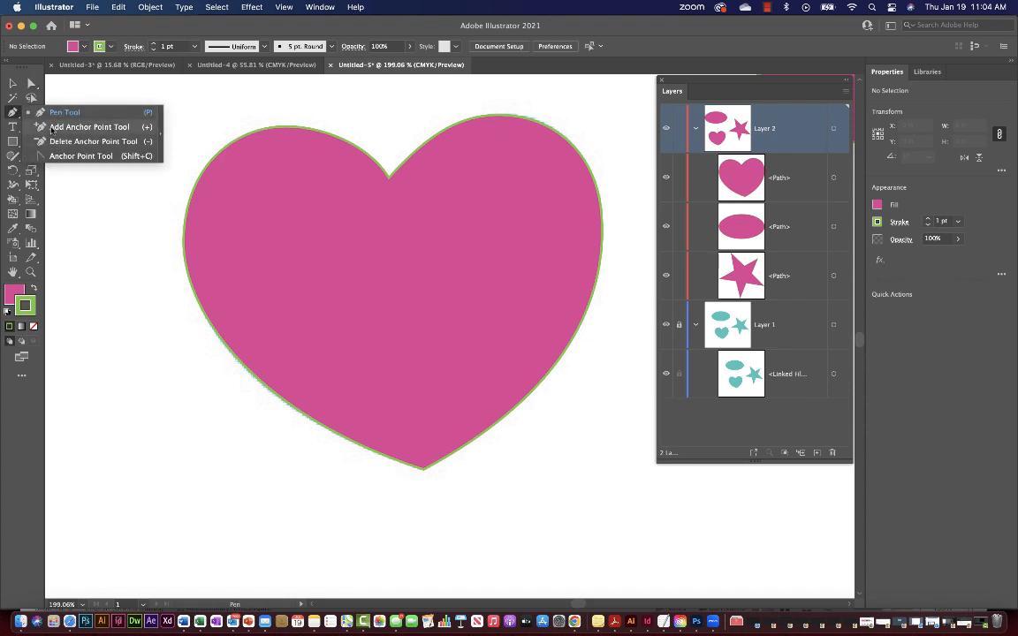
{"action": "left_click", "coordinate": [80, 222]}
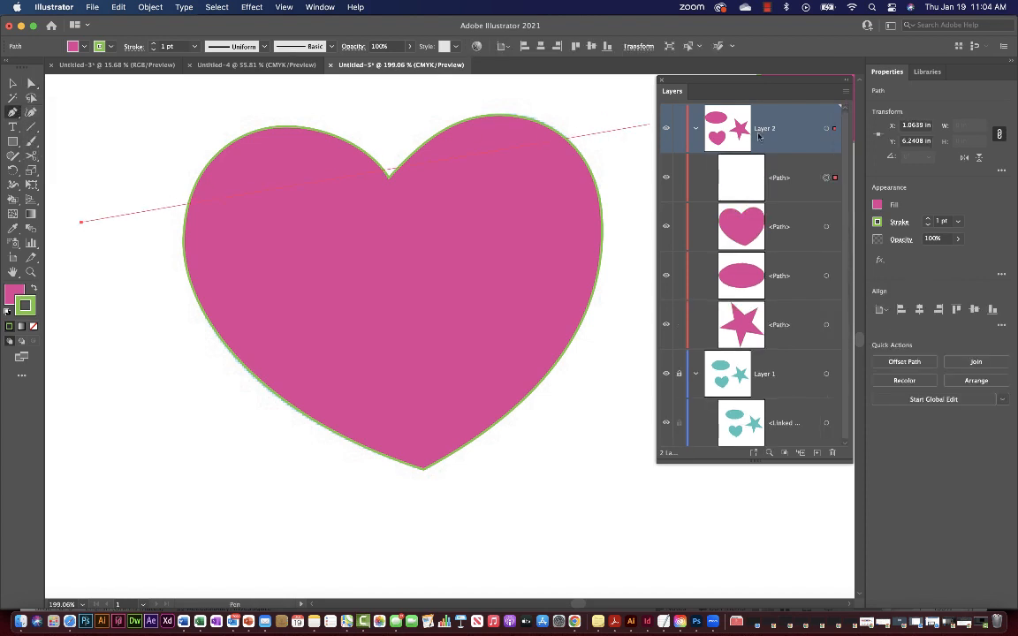
{"action": "key", "text": "super+z"}
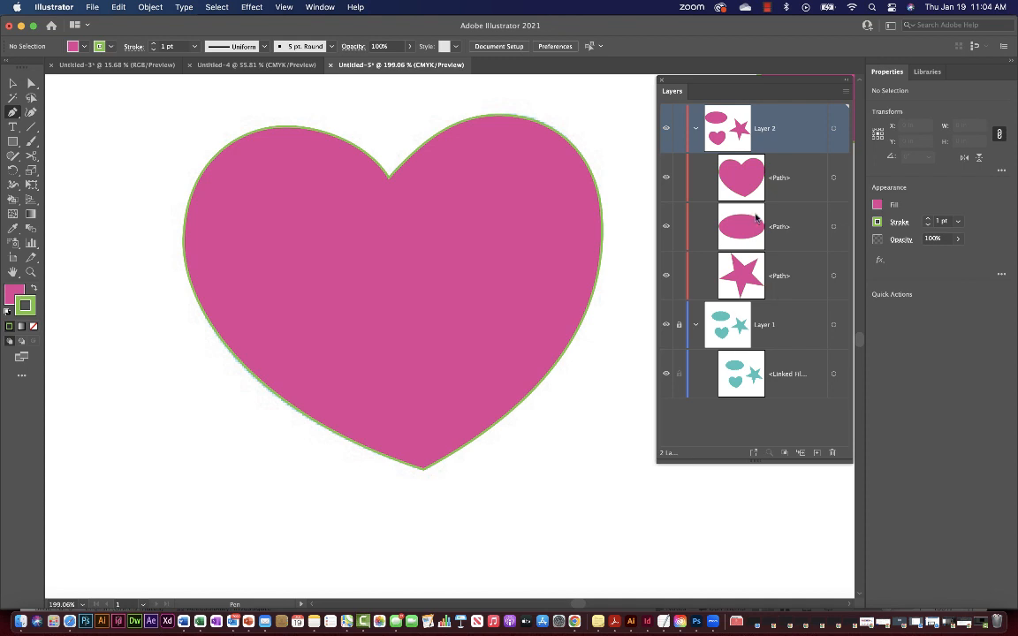
{"action": "scroll", "coordinate": [597, 373], "scroll_direction": "down", "scroll_amount": 5}
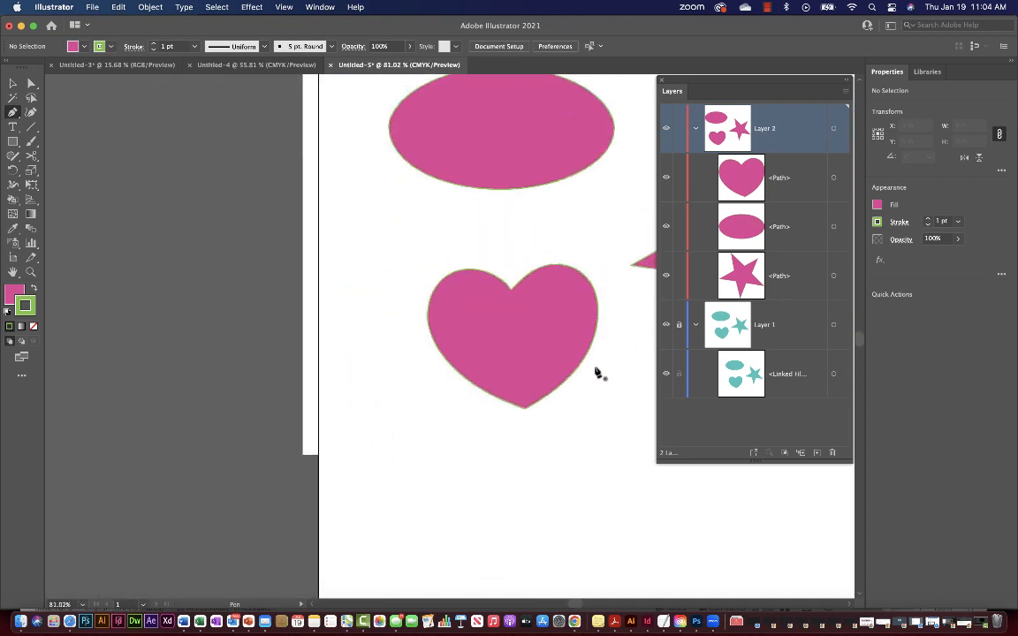
{"action": "scroll", "coordinate": [596, 373], "scroll_direction": "right", "scroll_amount": 10}
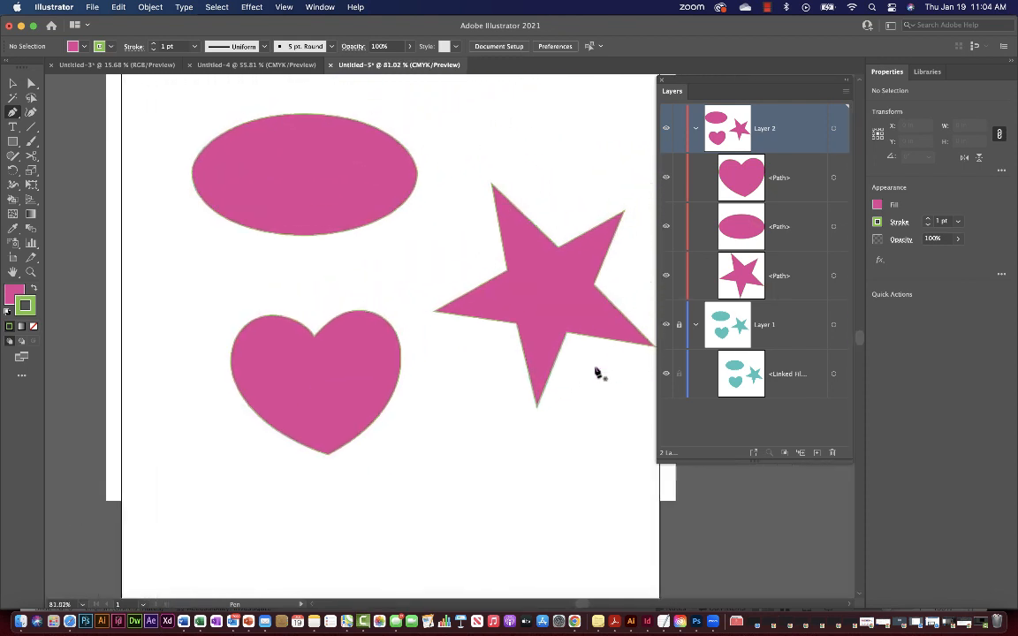
{"action": "left_click", "coordinate": [795, 186]}
{"action": "left_click", "coordinate": [794, 232]}
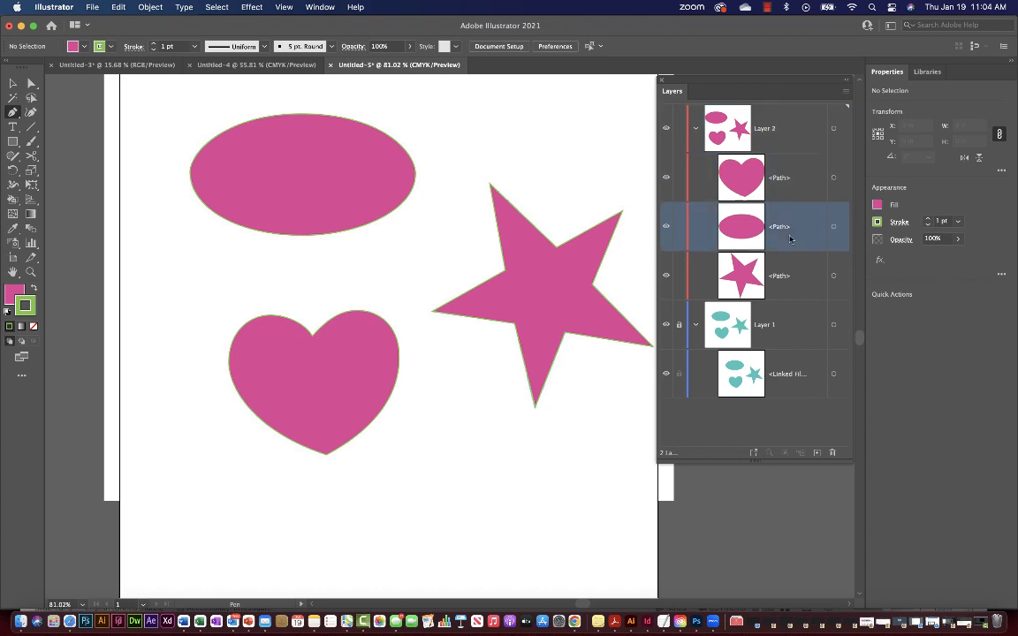
{"action": "left_click", "coordinate": [786, 288]}
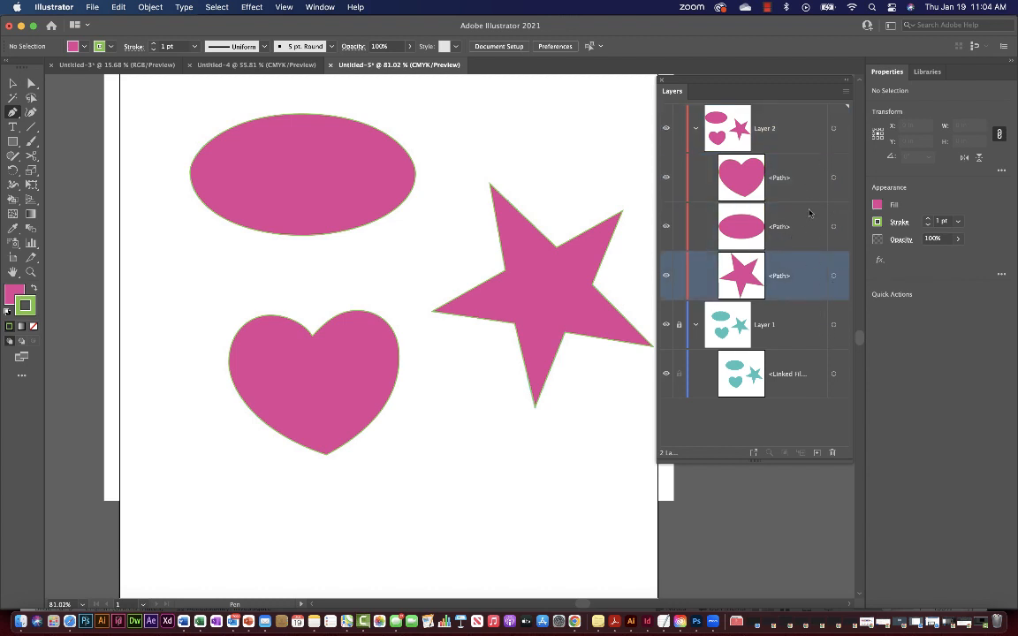
{"action": "left_click", "coordinate": [834, 195]}
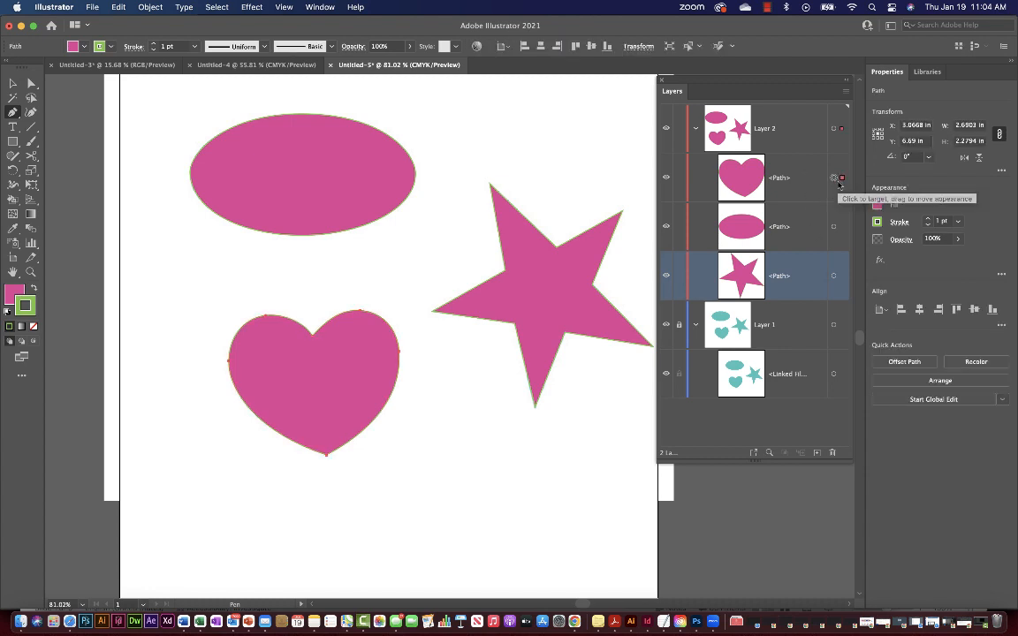
{"action": "left_click", "coordinate": [834, 226]}
{"action": "left_click", "coordinate": [834, 275]}
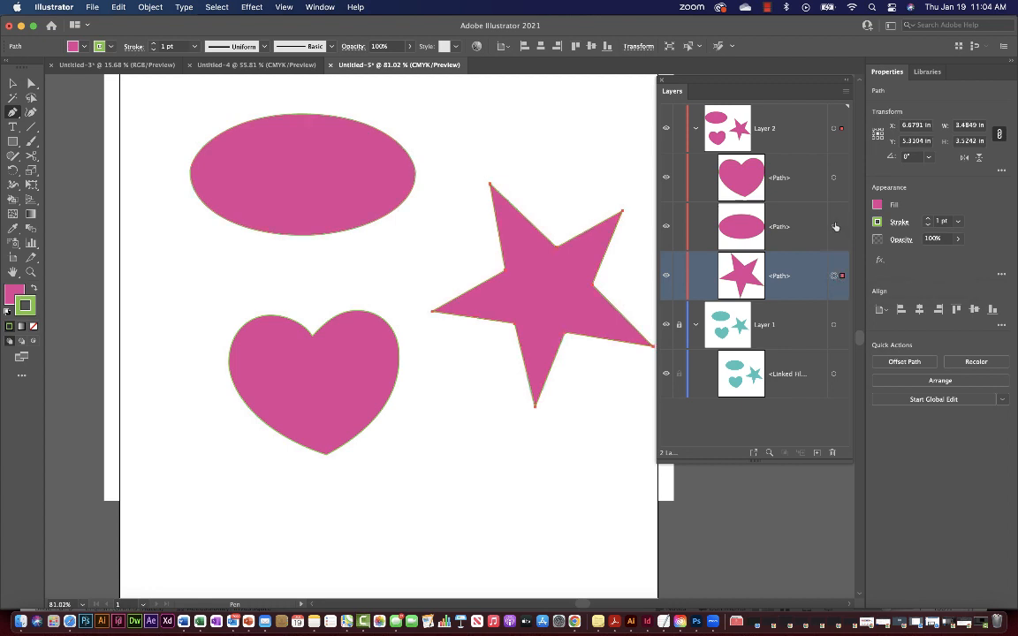
{"action": "left_click", "coordinate": [834, 178]}
{"action": "left_click", "coordinate": [13, 83]}
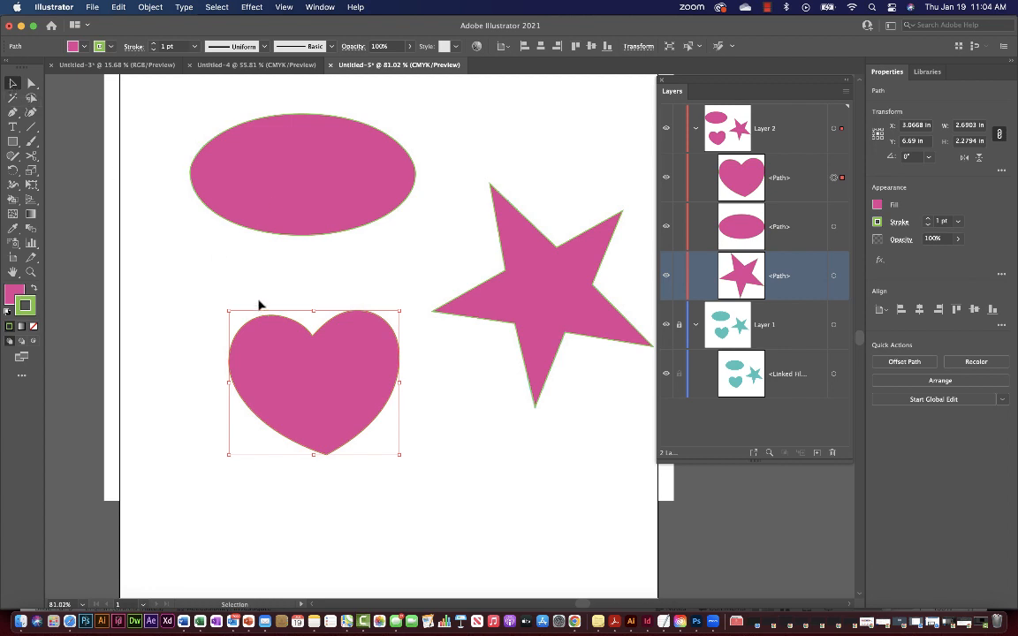
{"action": "left_click", "coordinate": [278, 186]}
{"action": "left_click", "coordinate": [567, 276]}
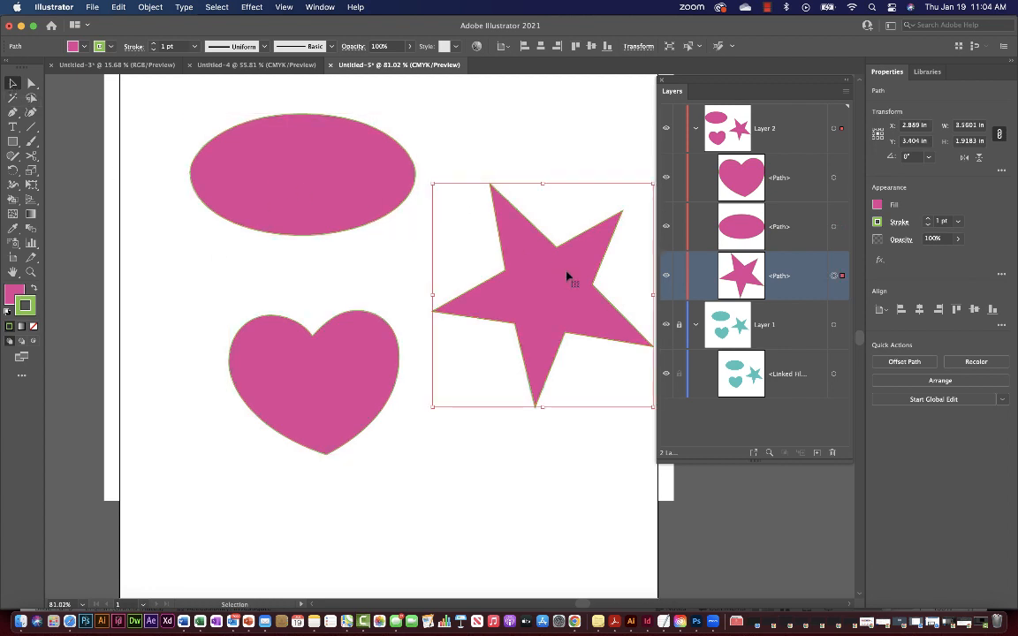
{"action": "left_click", "coordinate": [373, 370]}
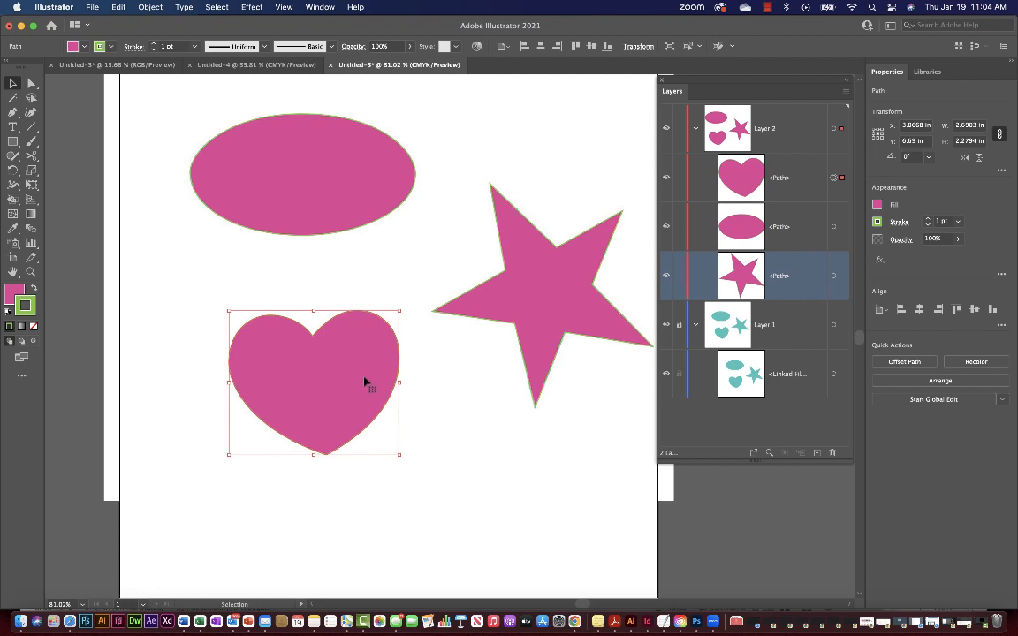
{"action": "mouse_move", "coordinate": [365, 378]}
{"action": "left_mouse_down"}
{"action": "mouse_move", "coordinate": [331, 377]}
{"action": "mouse_move", "coordinate": [315, 318]}
{"action": "mouse_move", "coordinate": [332, 368]}
{"action": "mouse_move", "coordinate": [367, 382]}
{"action": "left_mouse_up"}
{"action": "left_click", "coordinate": [241, 209]}
{"action": "mouse_move", "coordinate": [240, 210]}
{"action": "left_mouse_down"}
{"action": "mouse_move", "coordinate": [240, 251]}
{"action": "mouse_move", "coordinate": [241, 210]}
{"action": "left_mouse_up"}
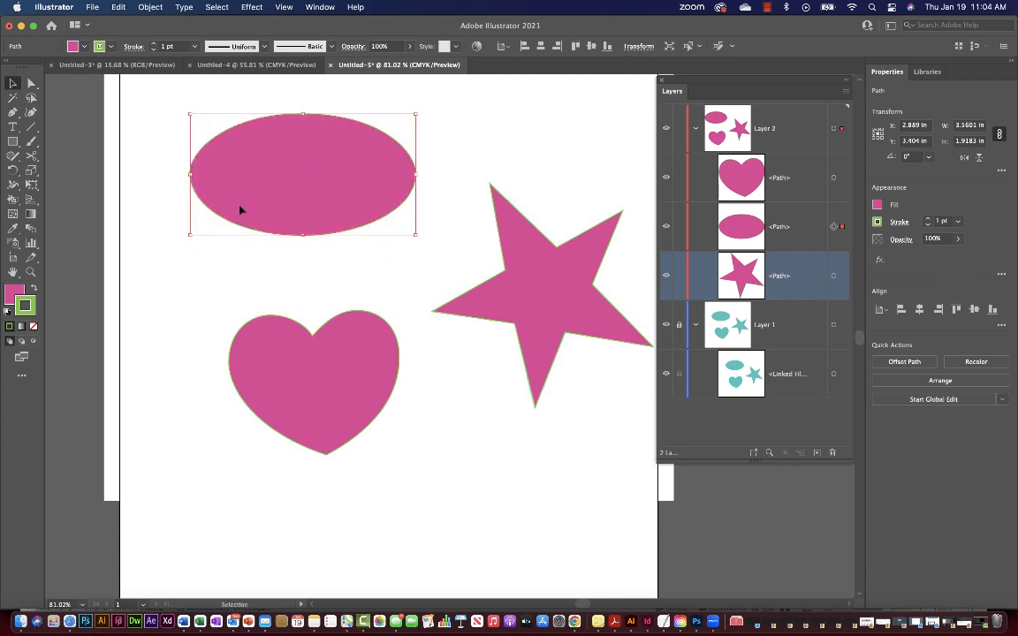
{"action": "left_click", "coordinate": [31, 83]}
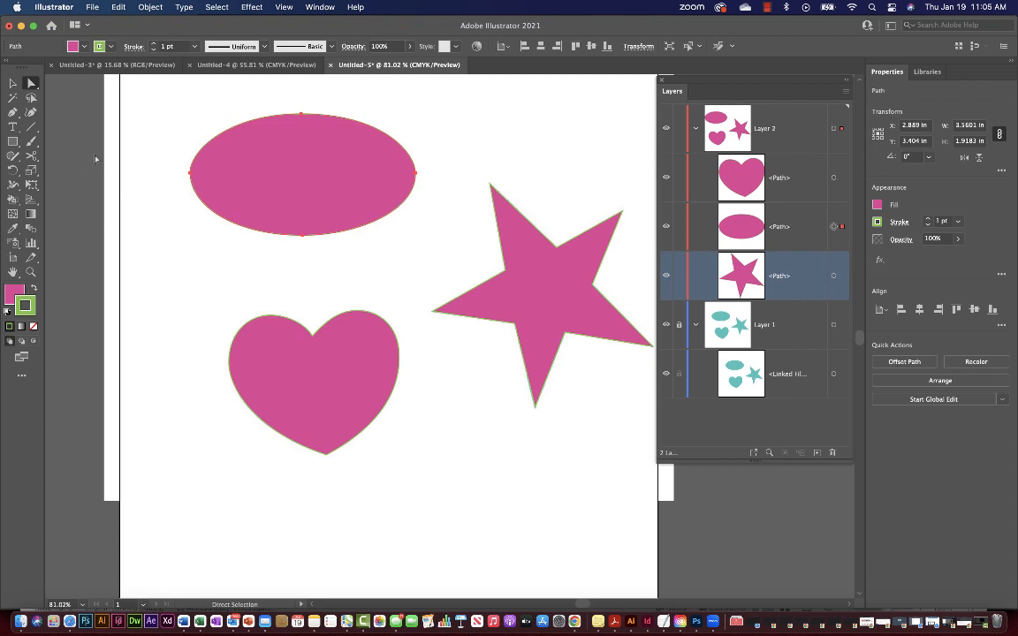
{"action": "left_click", "coordinate": [16, 84]}
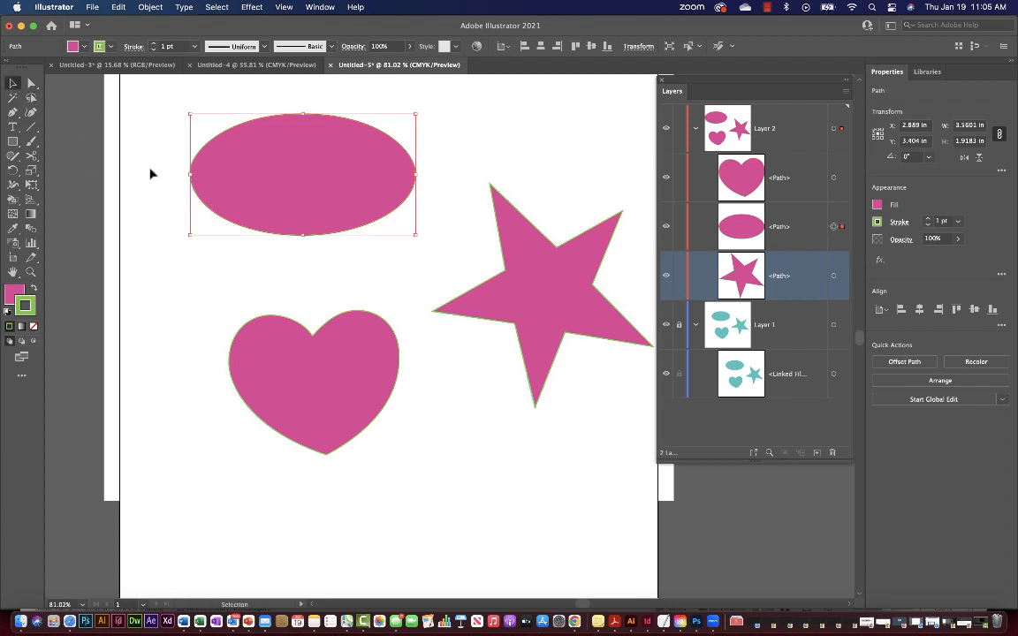
{"action": "left_click", "coordinate": [310, 384]}
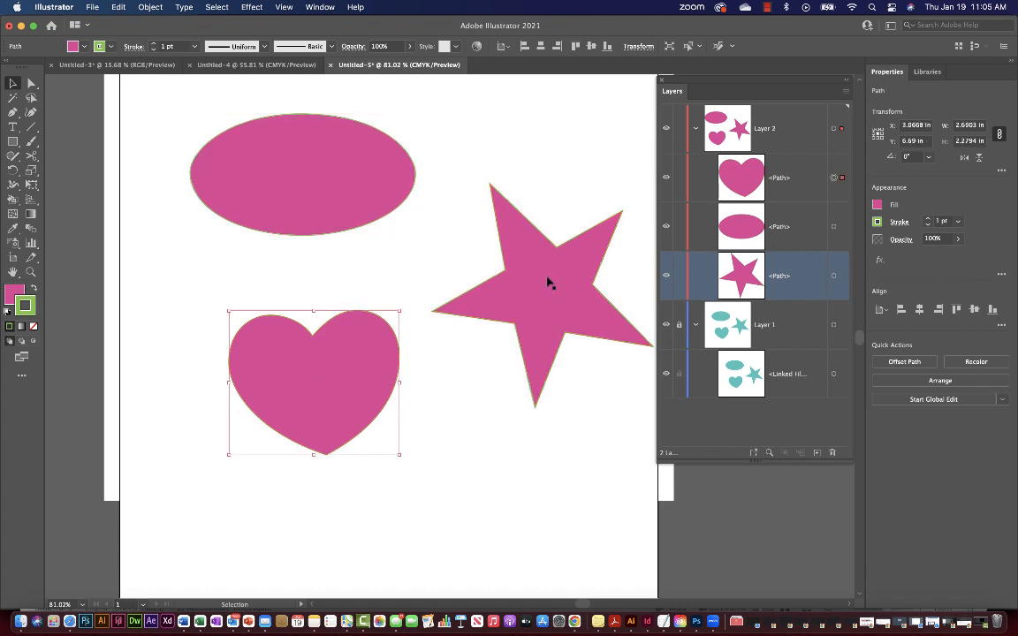
{"action": "left_click", "coordinate": [550, 281]}
{"action": "left_click", "coordinate": [357, 184]}
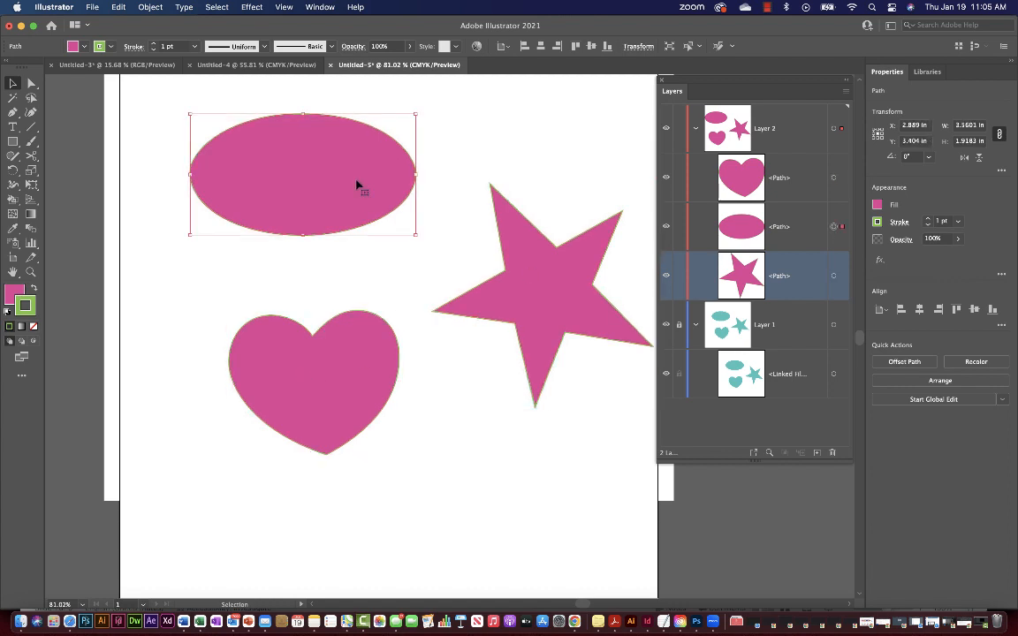
{"action": "left_click", "coordinate": [557, 282]}
{"action": "left_click", "coordinate": [369, 375]}
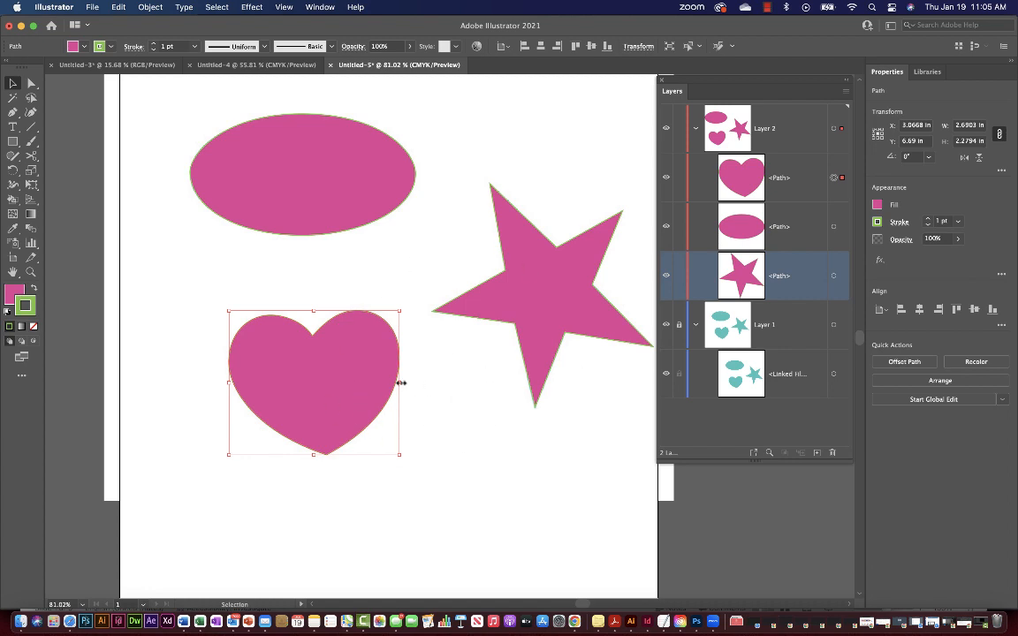
{"action": "left_click", "coordinate": [833, 276]}
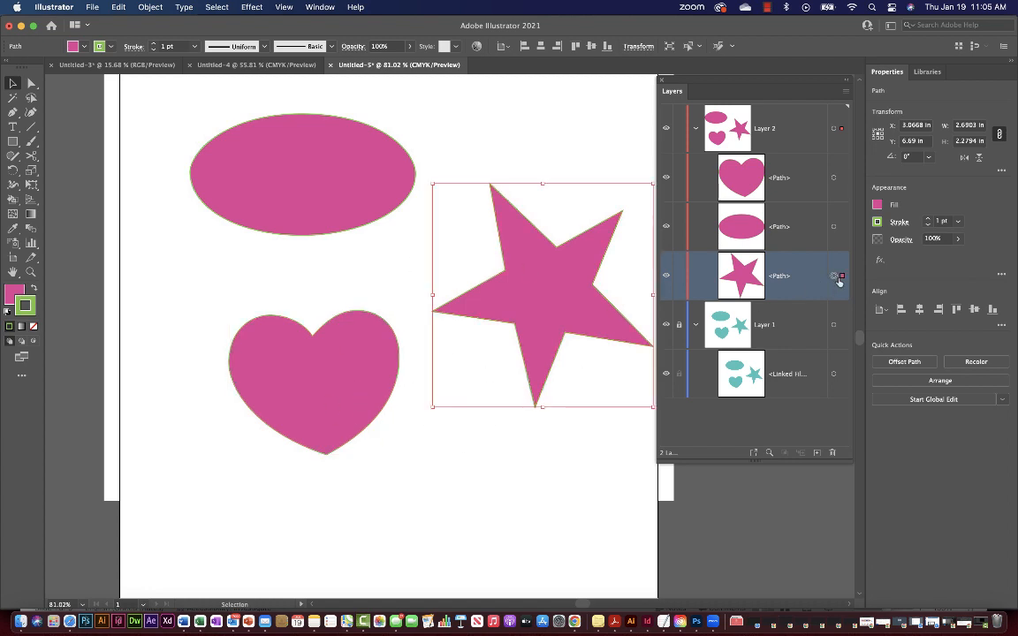
{"action": "left_click", "coordinate": [833, 225]}
{"action": "left_click", "coordinate": [833, 178]}
{"action": "left_click", "coordinate": [515, 447]}
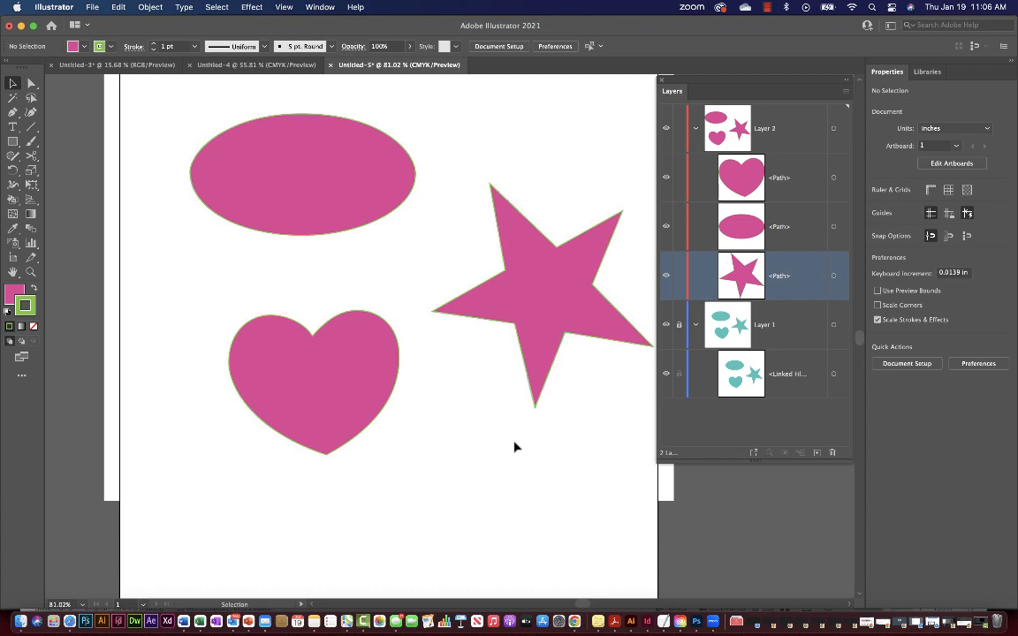
Start File > Save As and choose Adobe PDF as the format.
{"action": "left_click", "coordinate": [92, 7]}
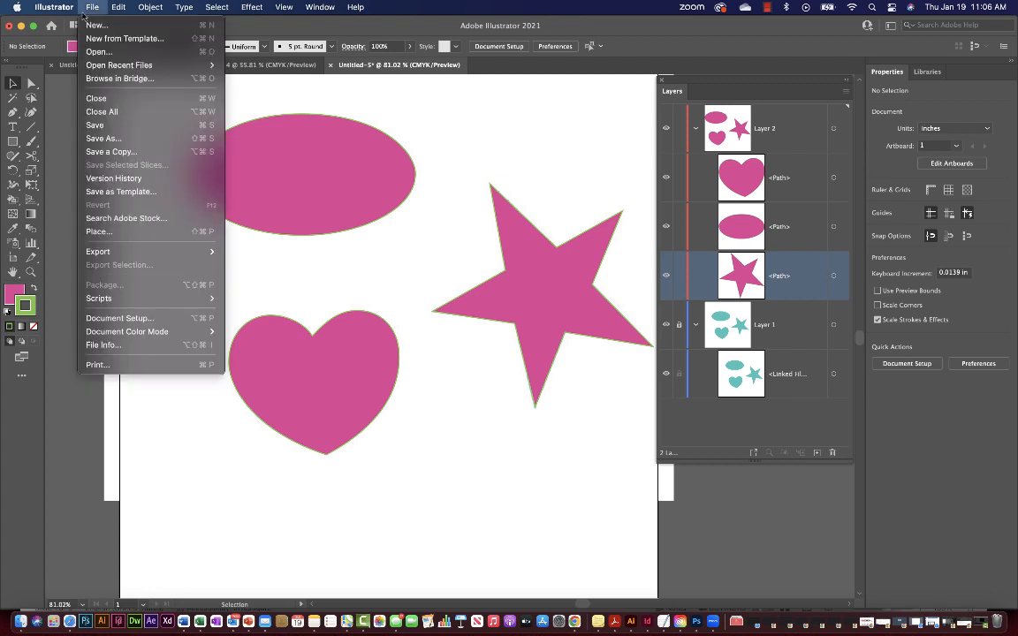
{"action": "left_click", "coordinate": [113, 137]}
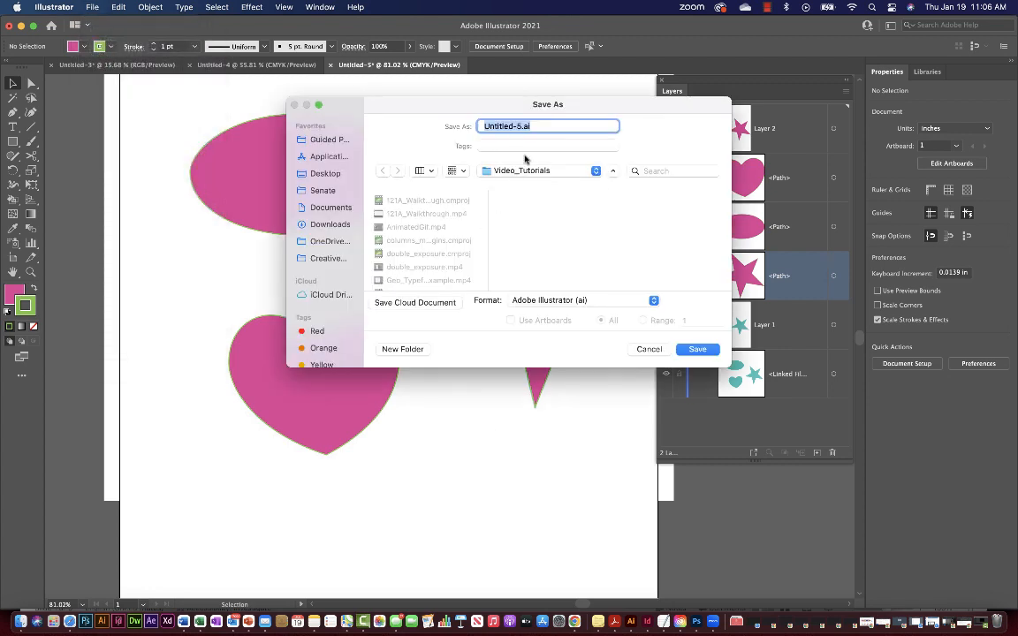
{"action": "left_click", "coordinate": [479, 125]}
{"action": "left_click", "coordinate": [534, 300]}
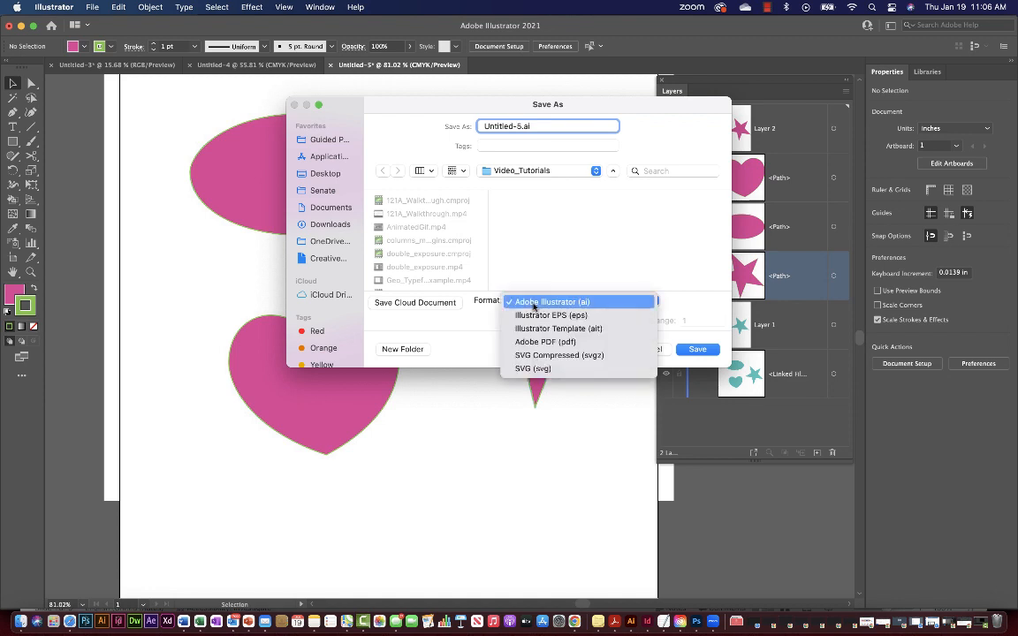
{"action": "left_click", "coordinate": [508, 343]}
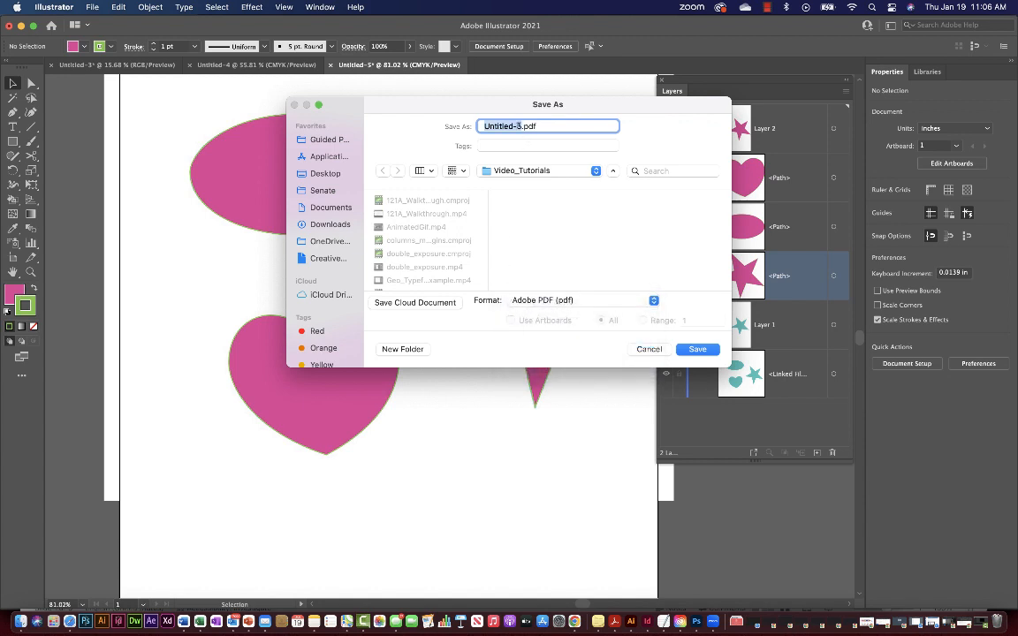
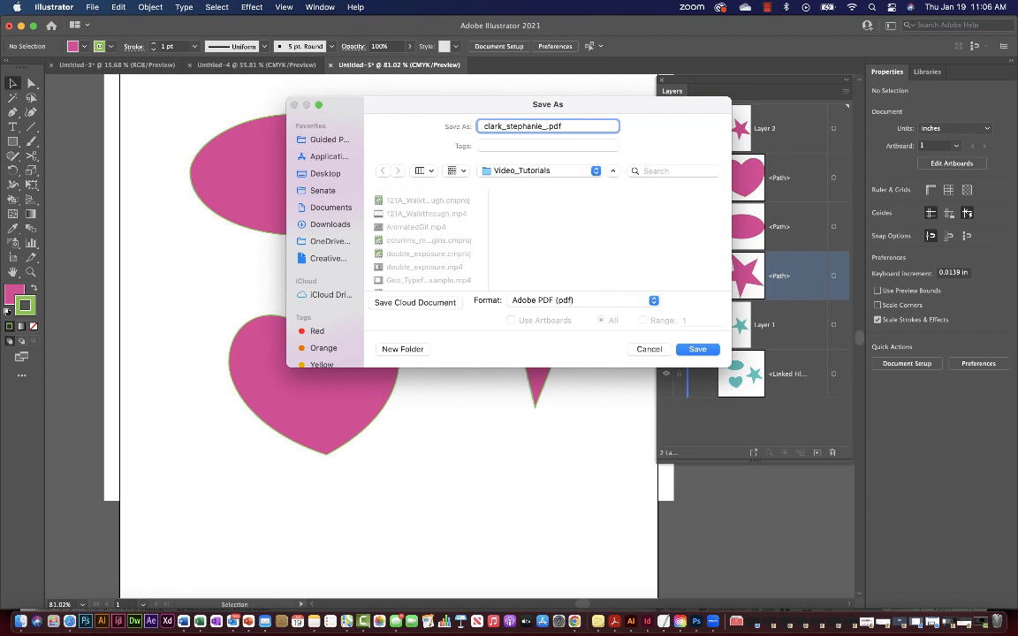
Name the file with the student's name plus 'Wk1_EX1', save to Documents with default PDF settings.
{"action": "type", "text": "Wk1_EX1"}
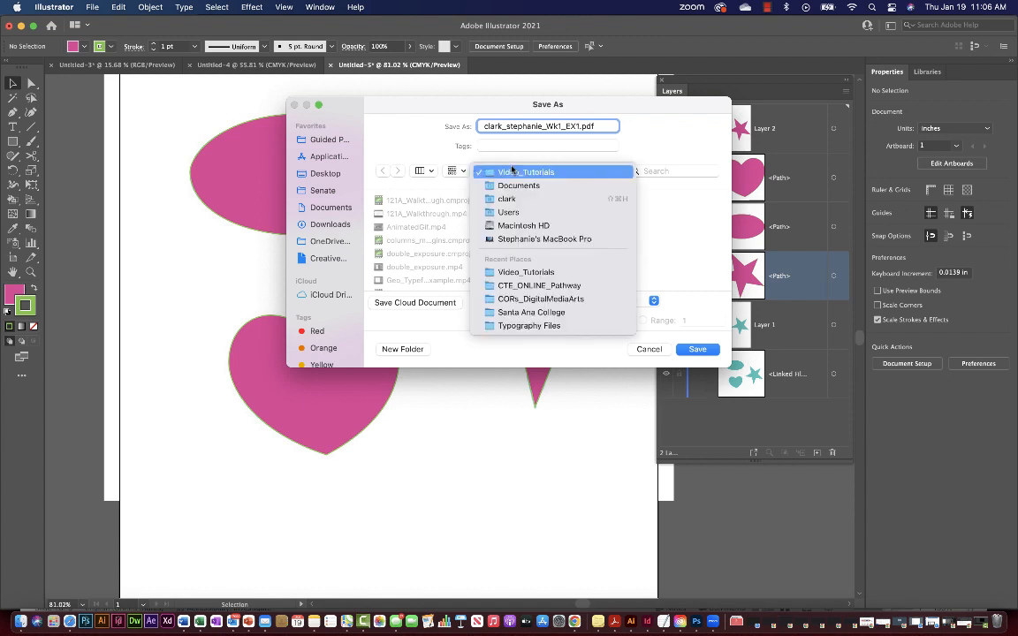
{"action": "left_click", "coordinate": [509, 171]}
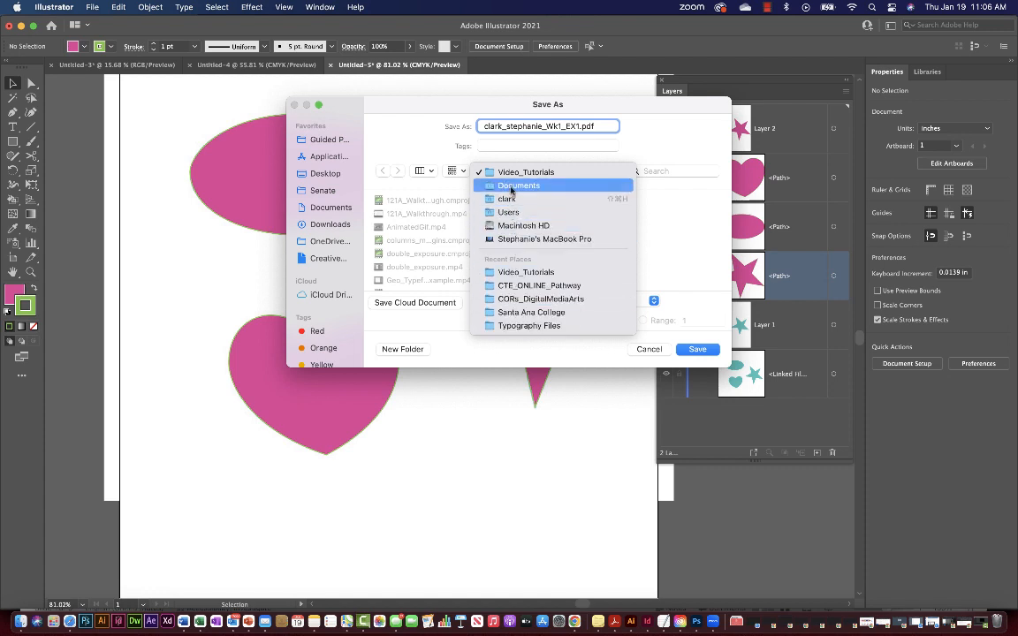
{"action": "left_click", "coordinate": [518, 186]}
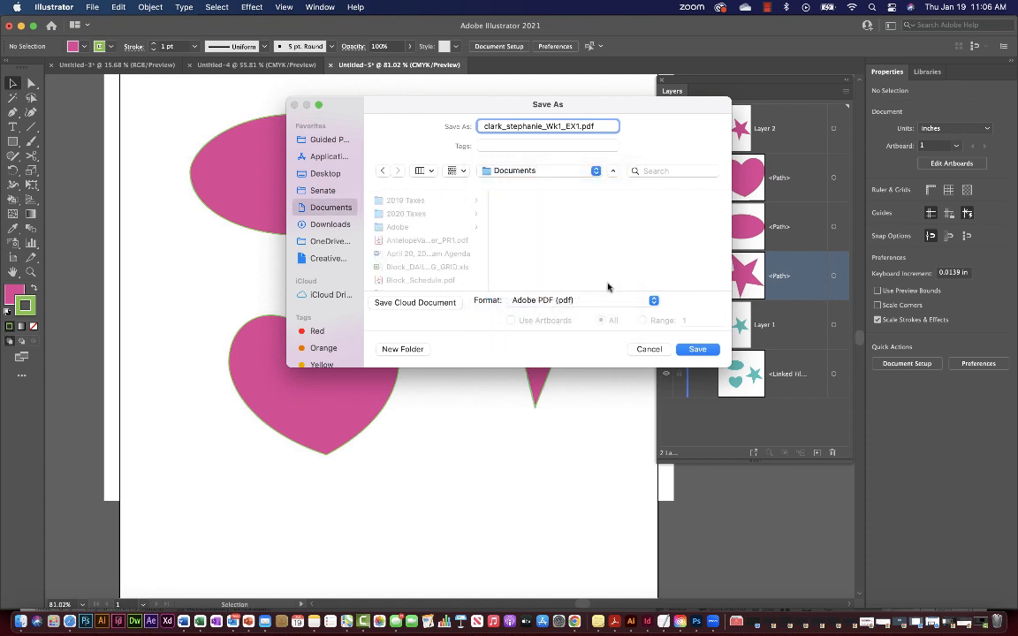
{"action": "left_click", "coordinate": [698, 350]}
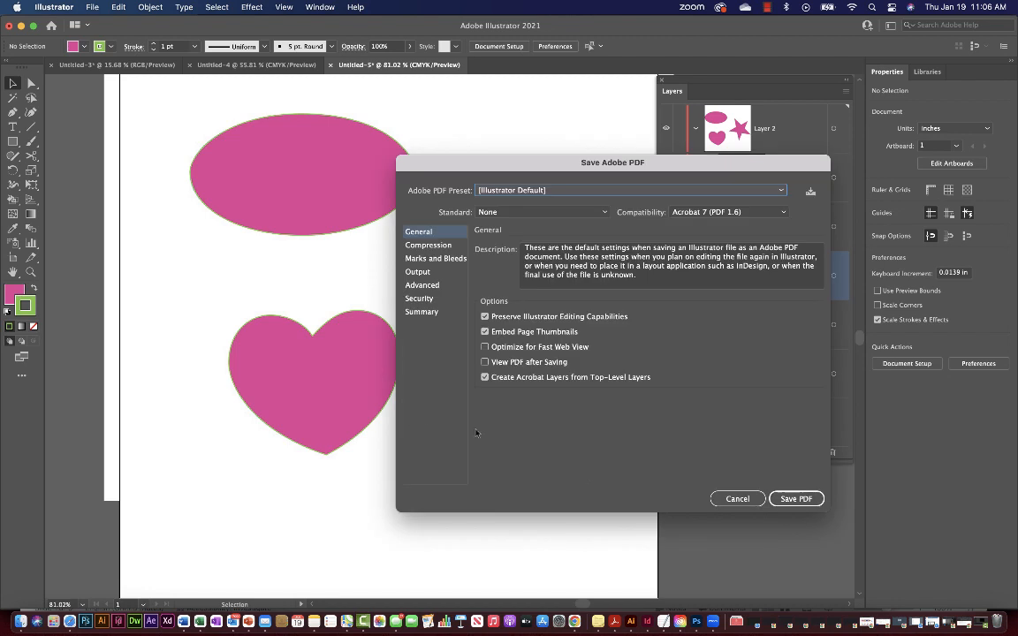
{"action": "left_click", "coordinate": [793, 500]}
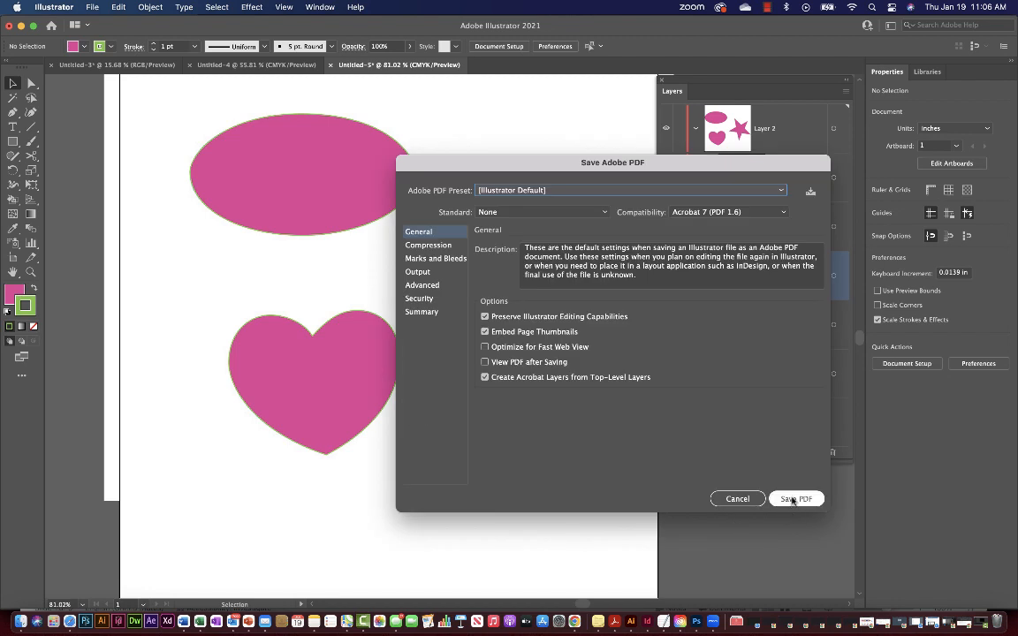